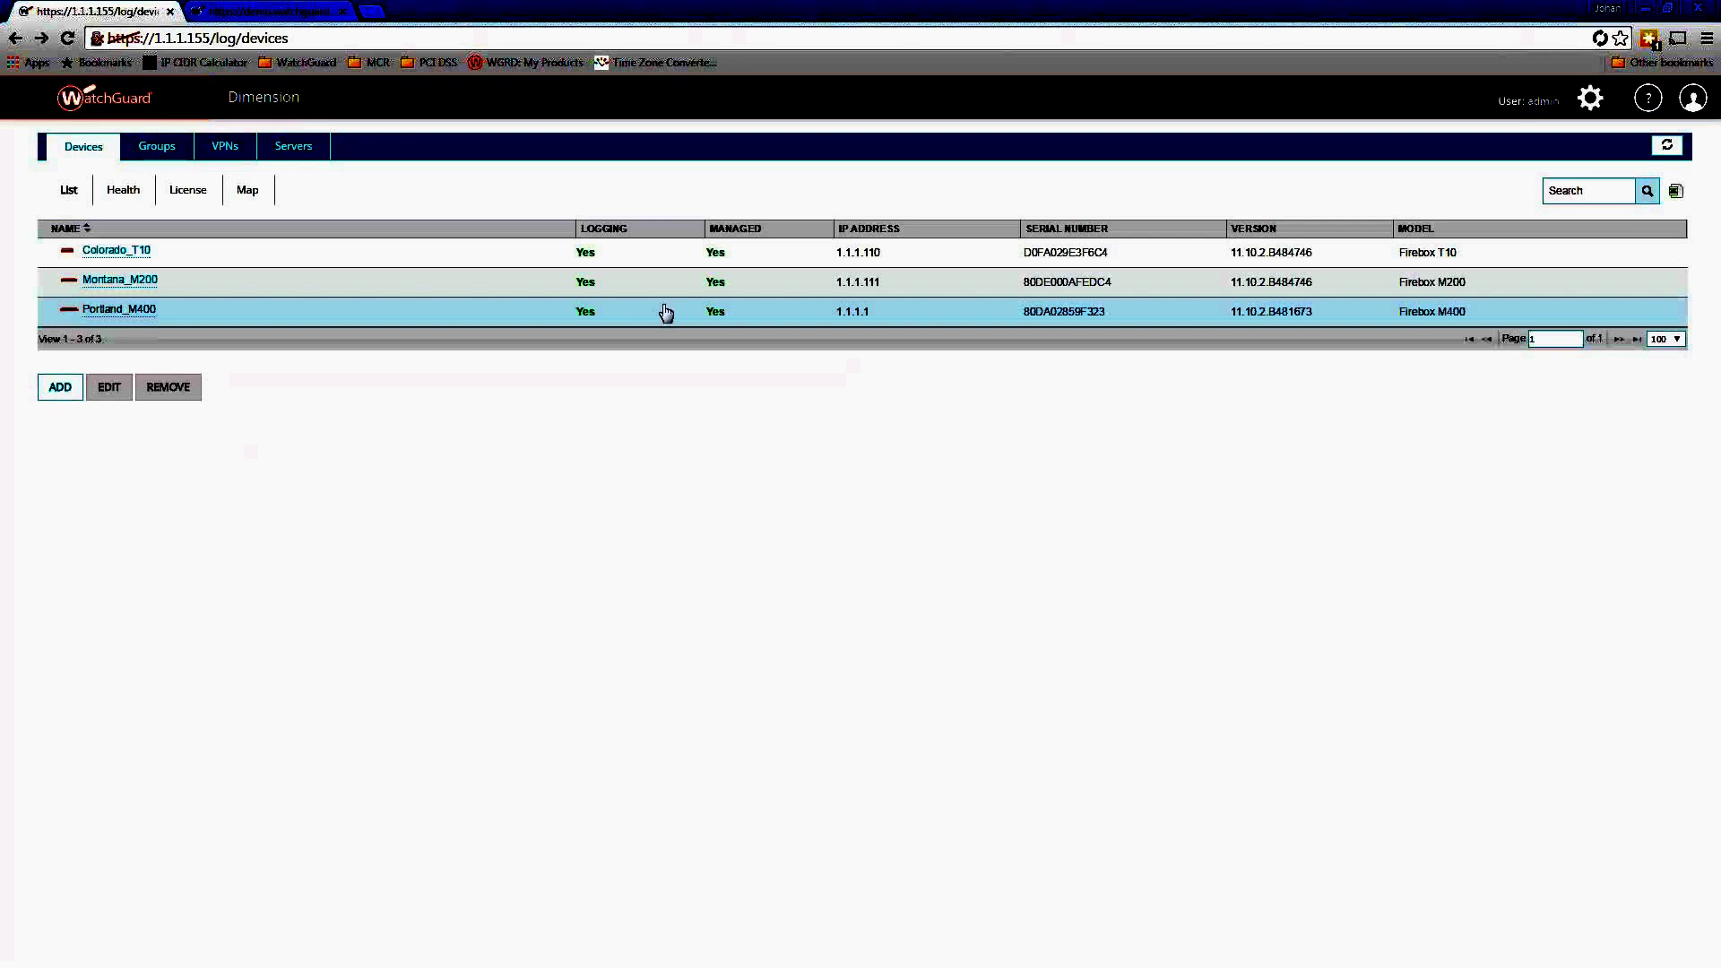
pyautogui.click(622, 281)
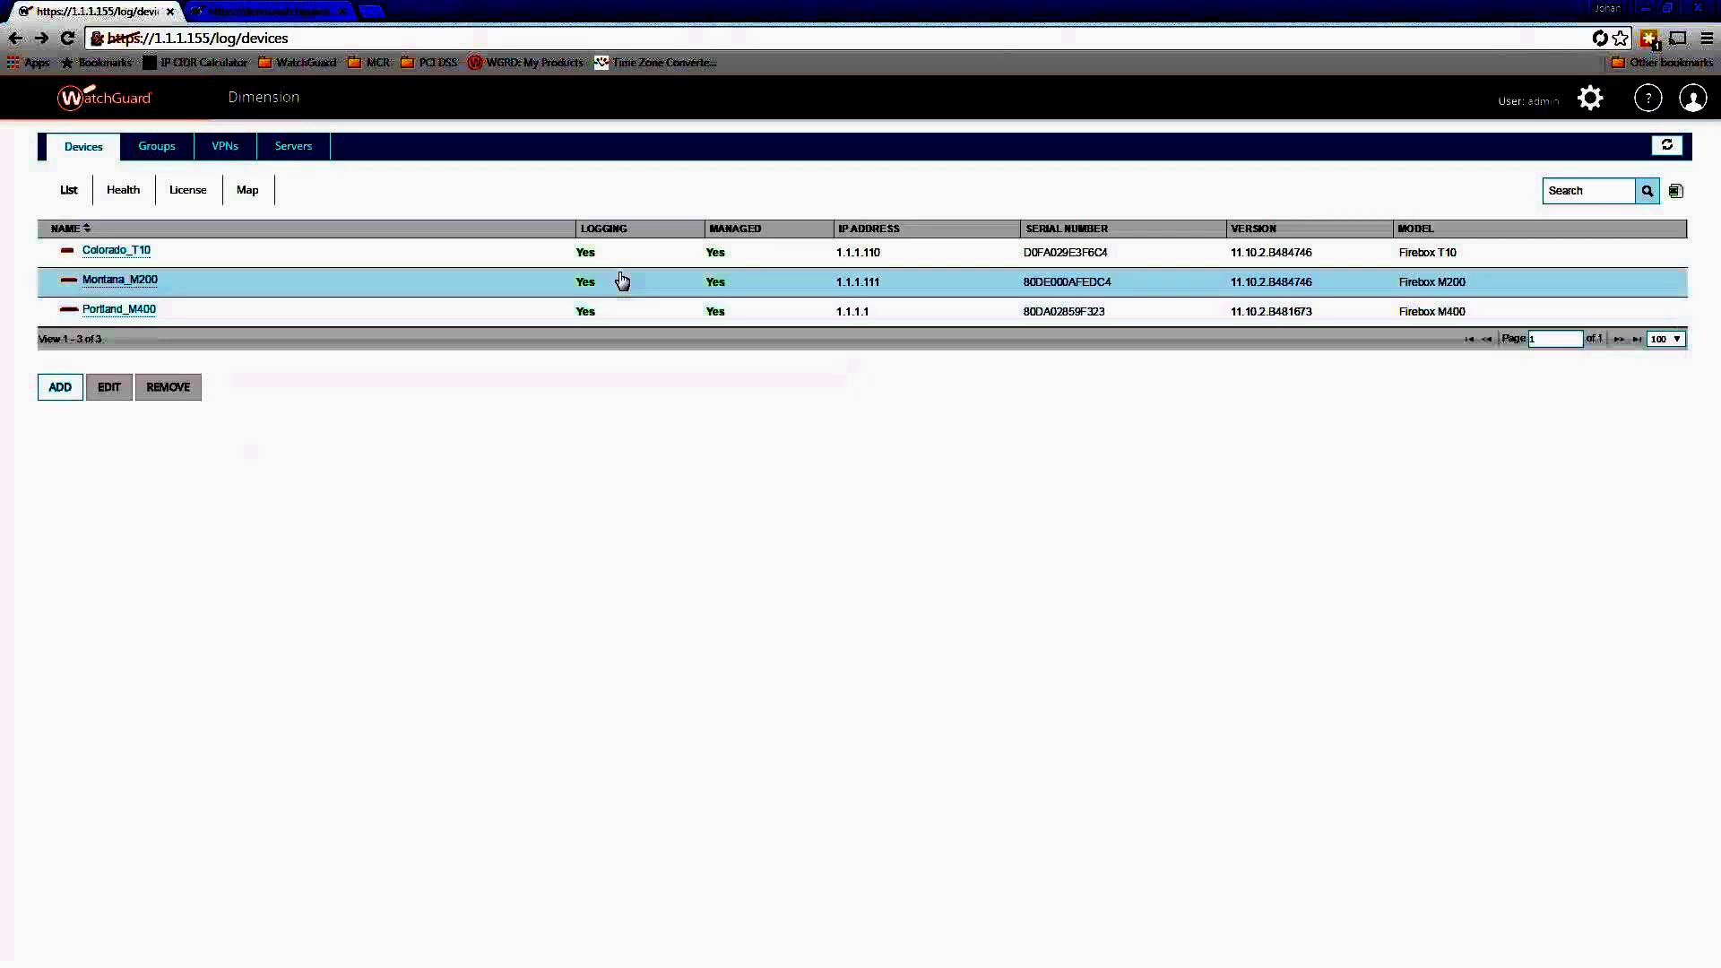
pyautogui.click(157, 259)
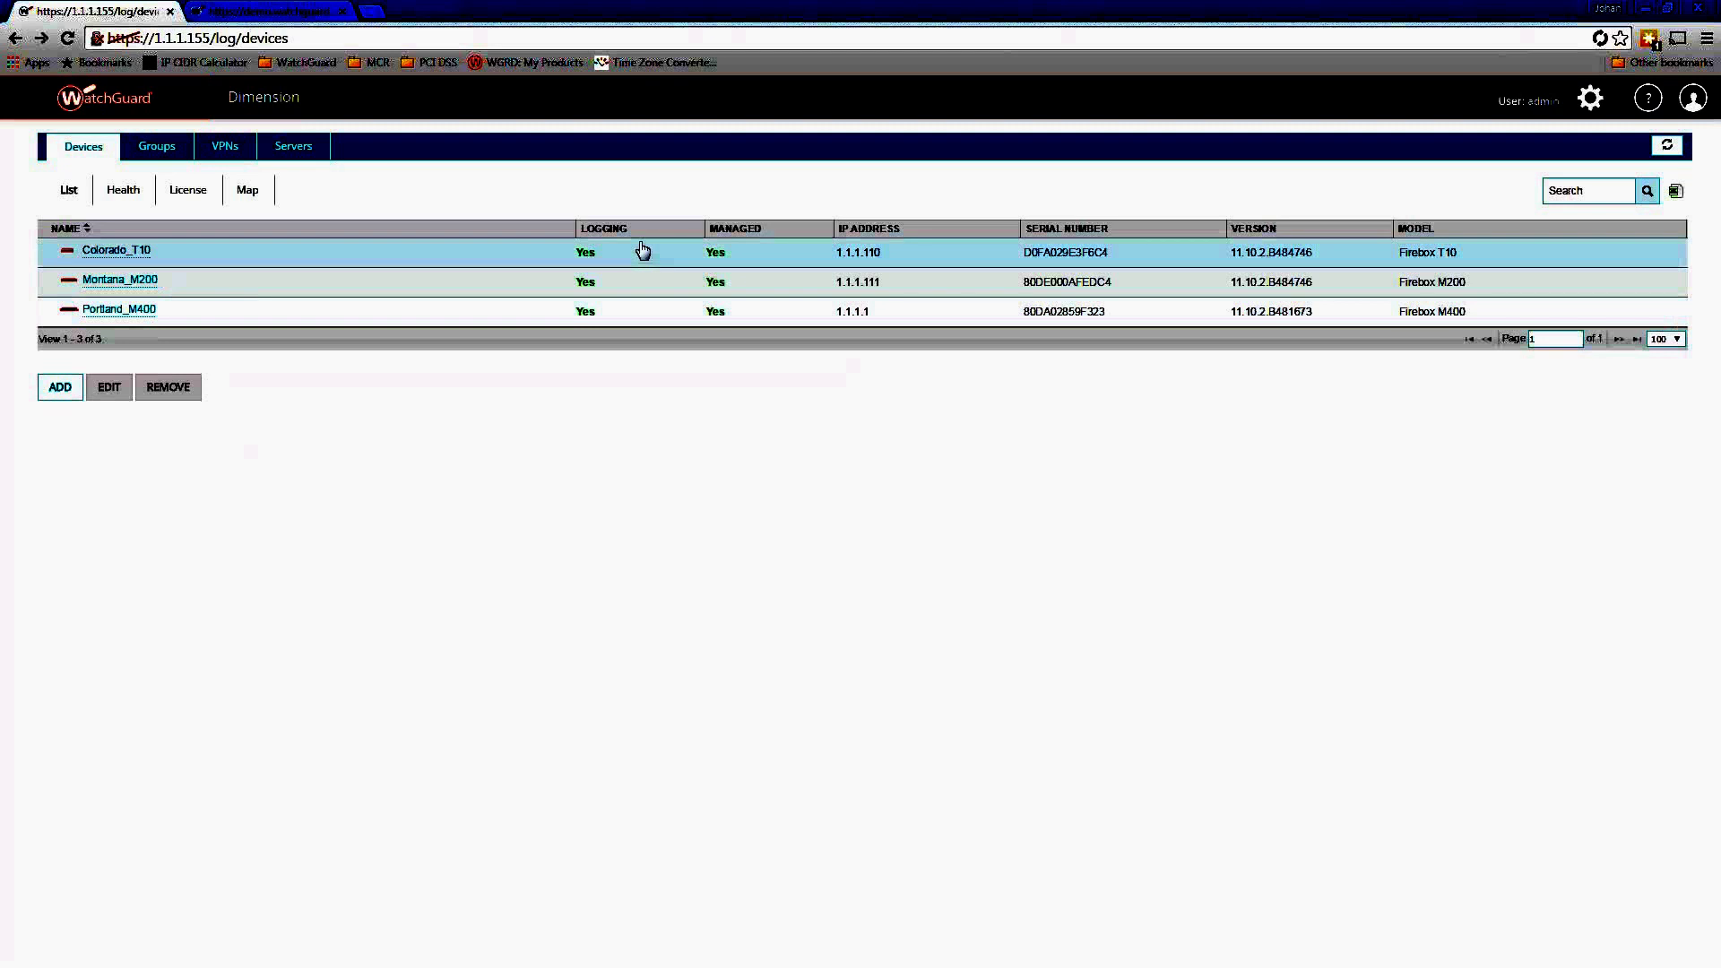
pyautogui.click(732, 318)
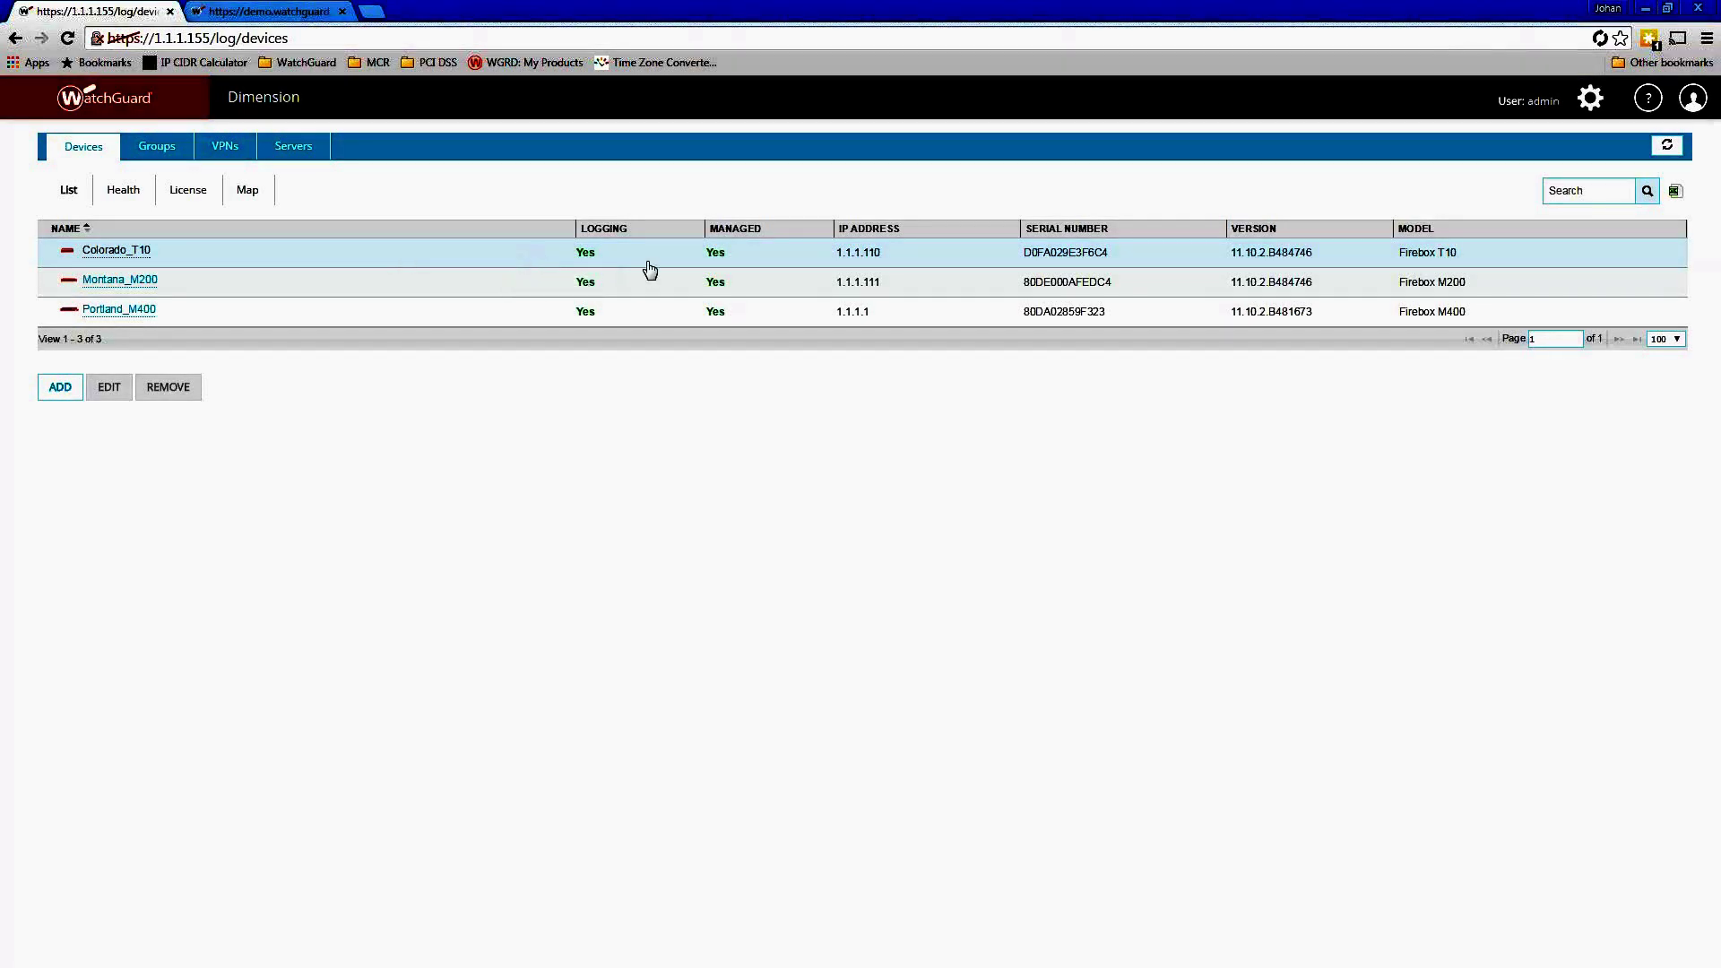
# Select the Colorado_T10 device and review the health and license details of the managed devices
pyautogui.click(440, 266)
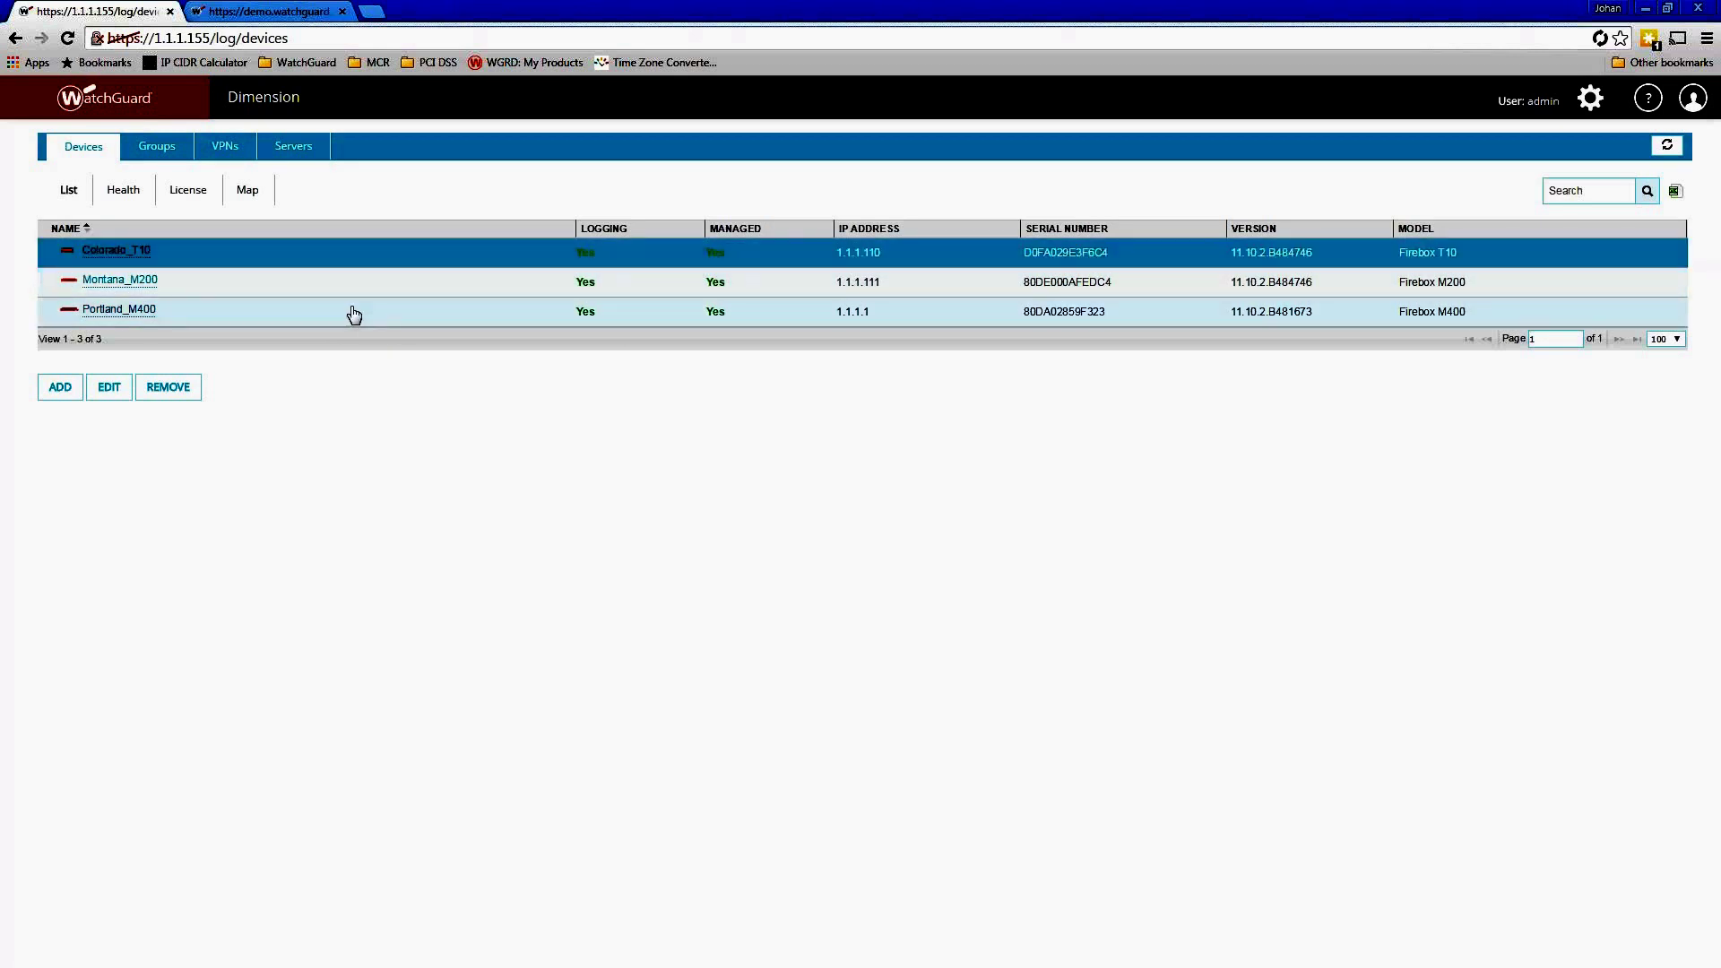
pyautogui.click(134, 197)
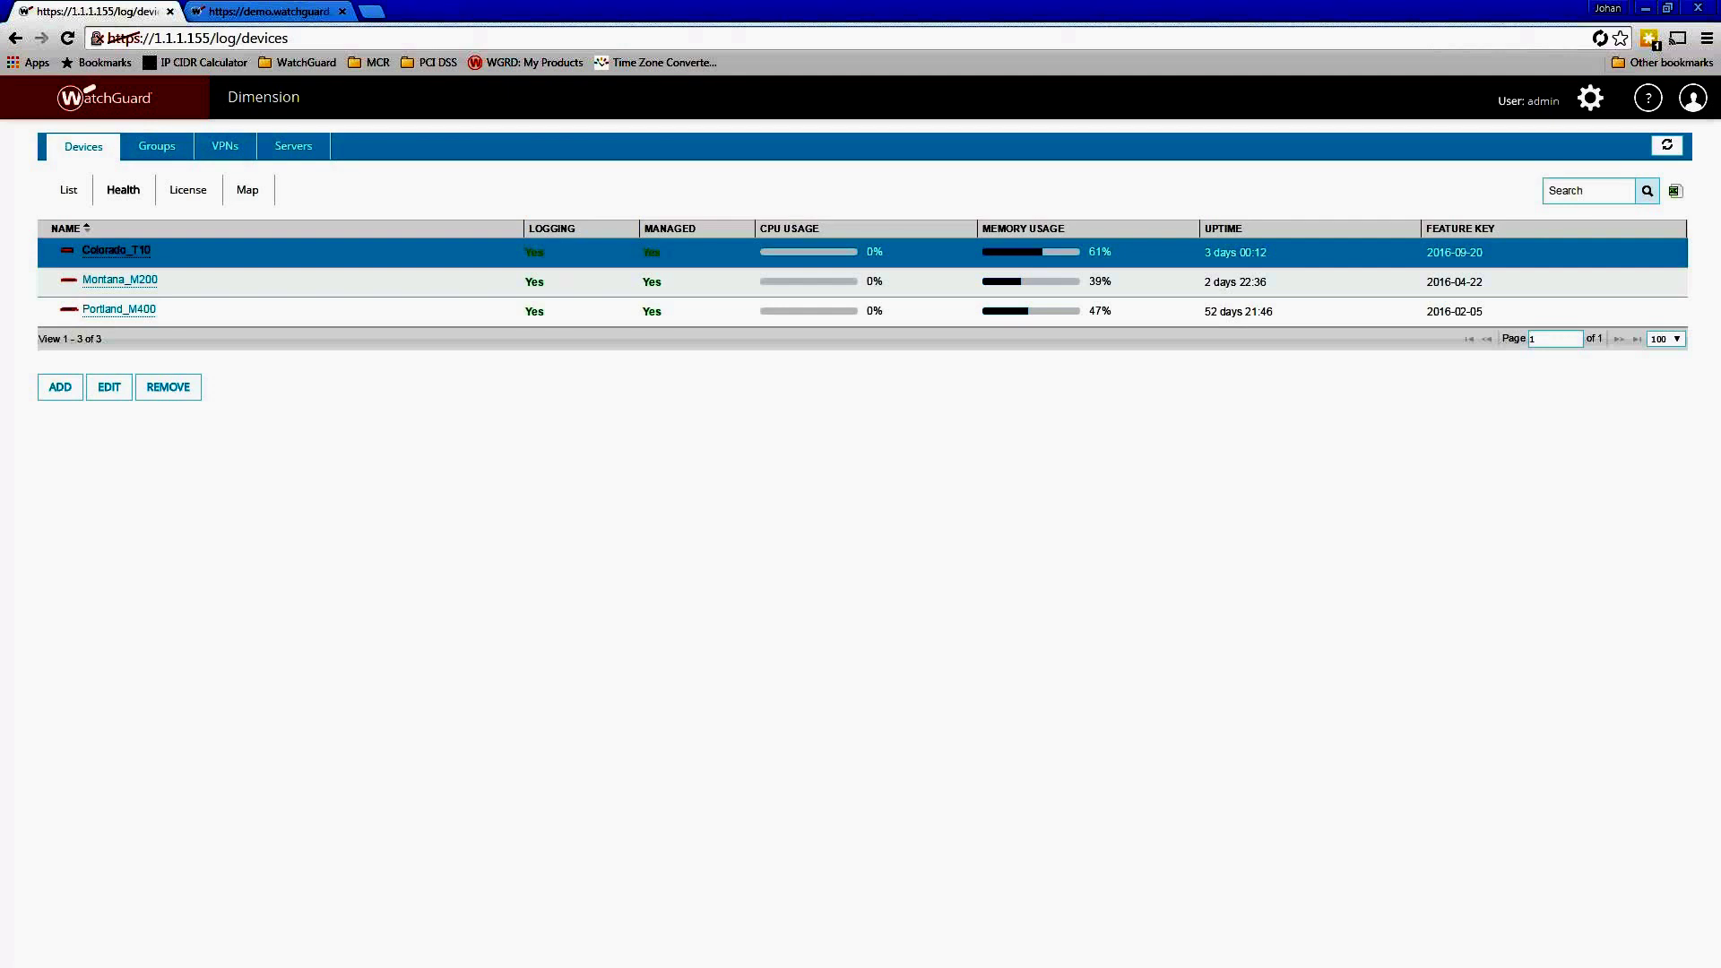
pyautogui.click(189, 193)
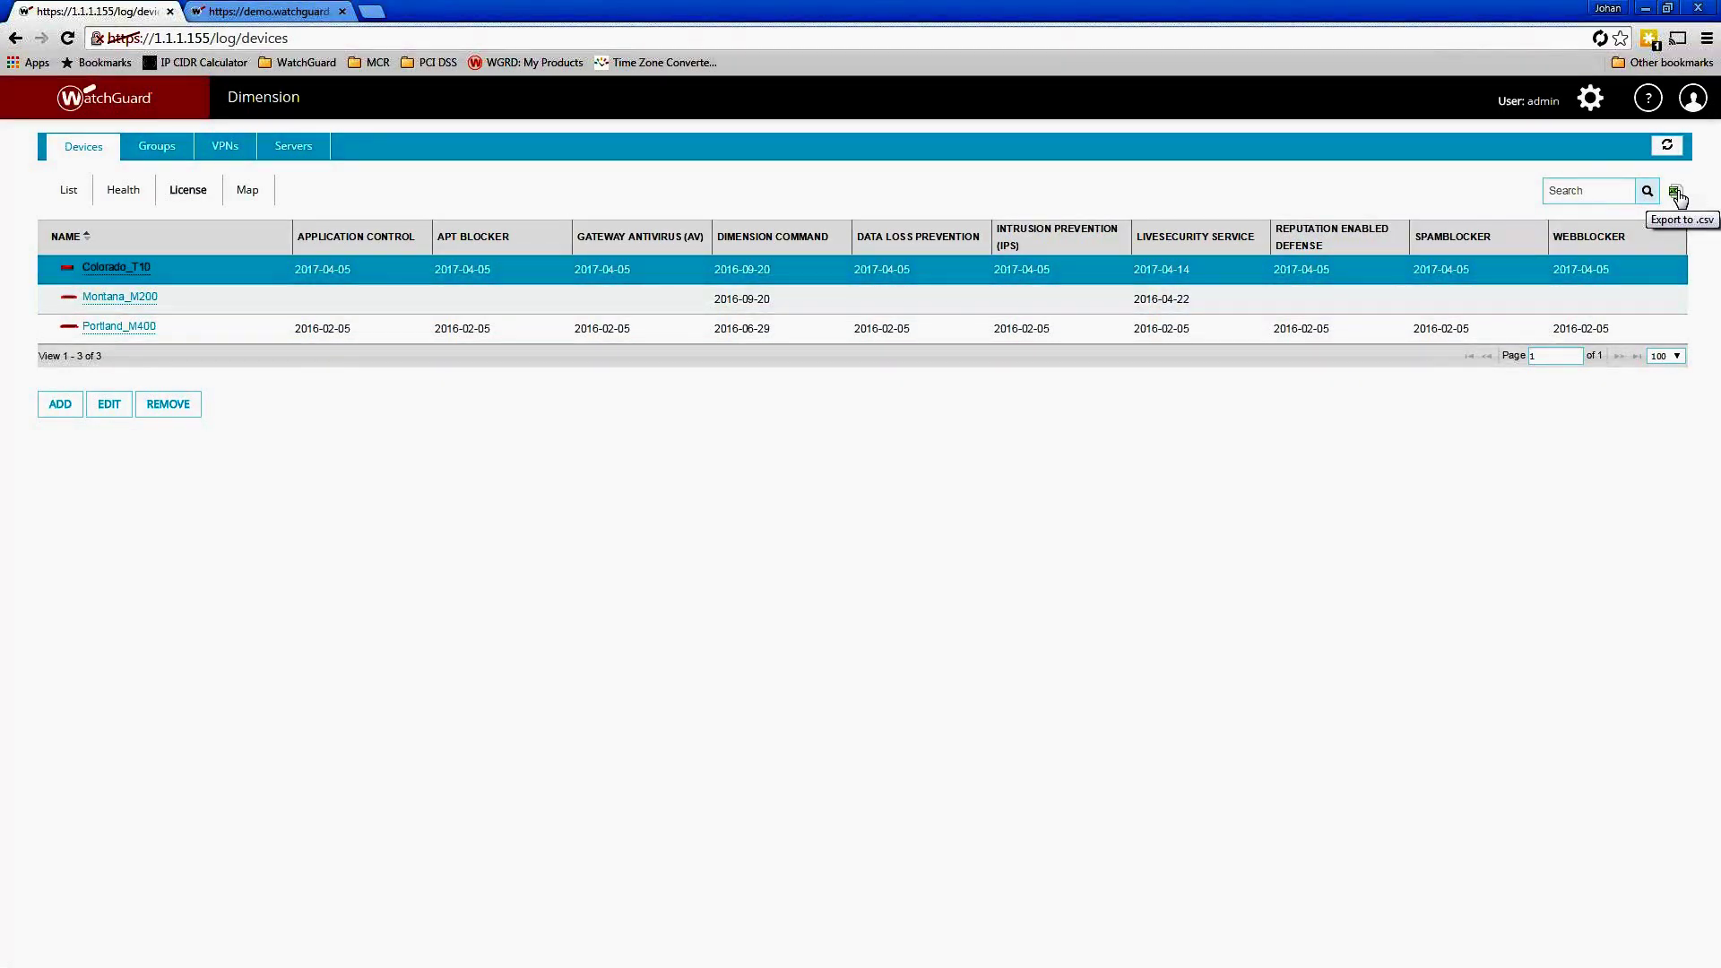
# Show the devices on the world map and inspect the status details of Portland_M400, Montana_M200 and Colorado_T10
pyautogui.click(248, 192)
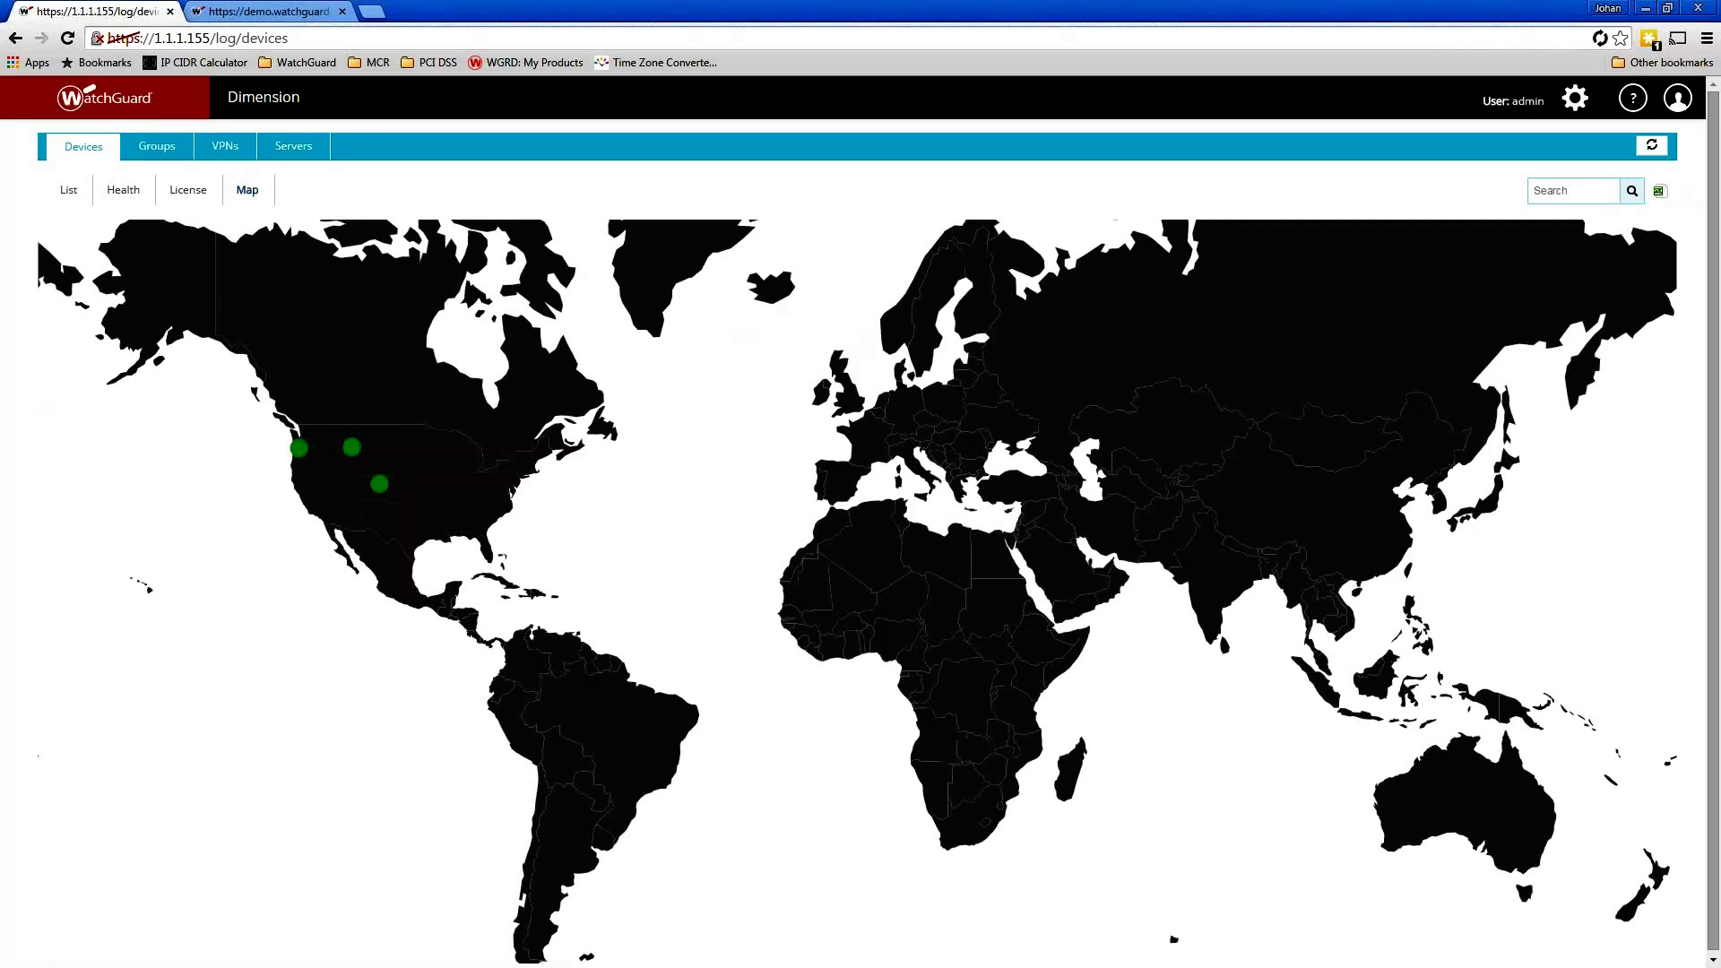
pyautogui.click(301, 448)
pyautogui.scroll(2, 309, 453)
pyautogui.scroll(1, 231, 446)
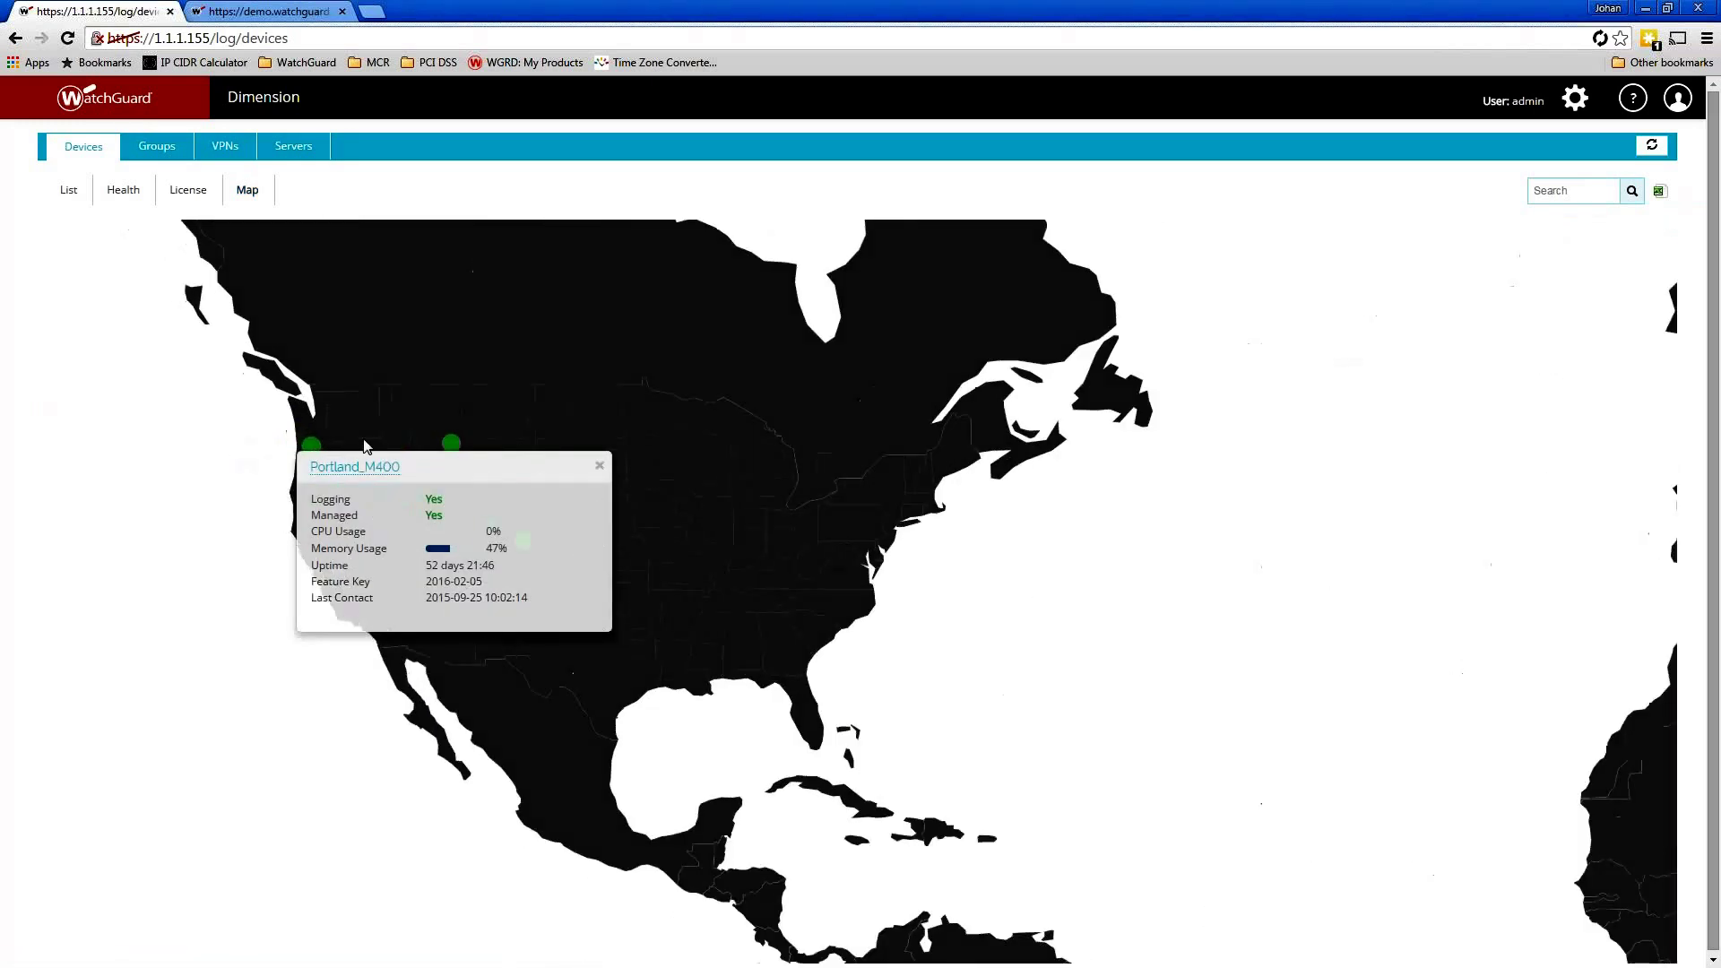
pyautogui.click(450, 448)
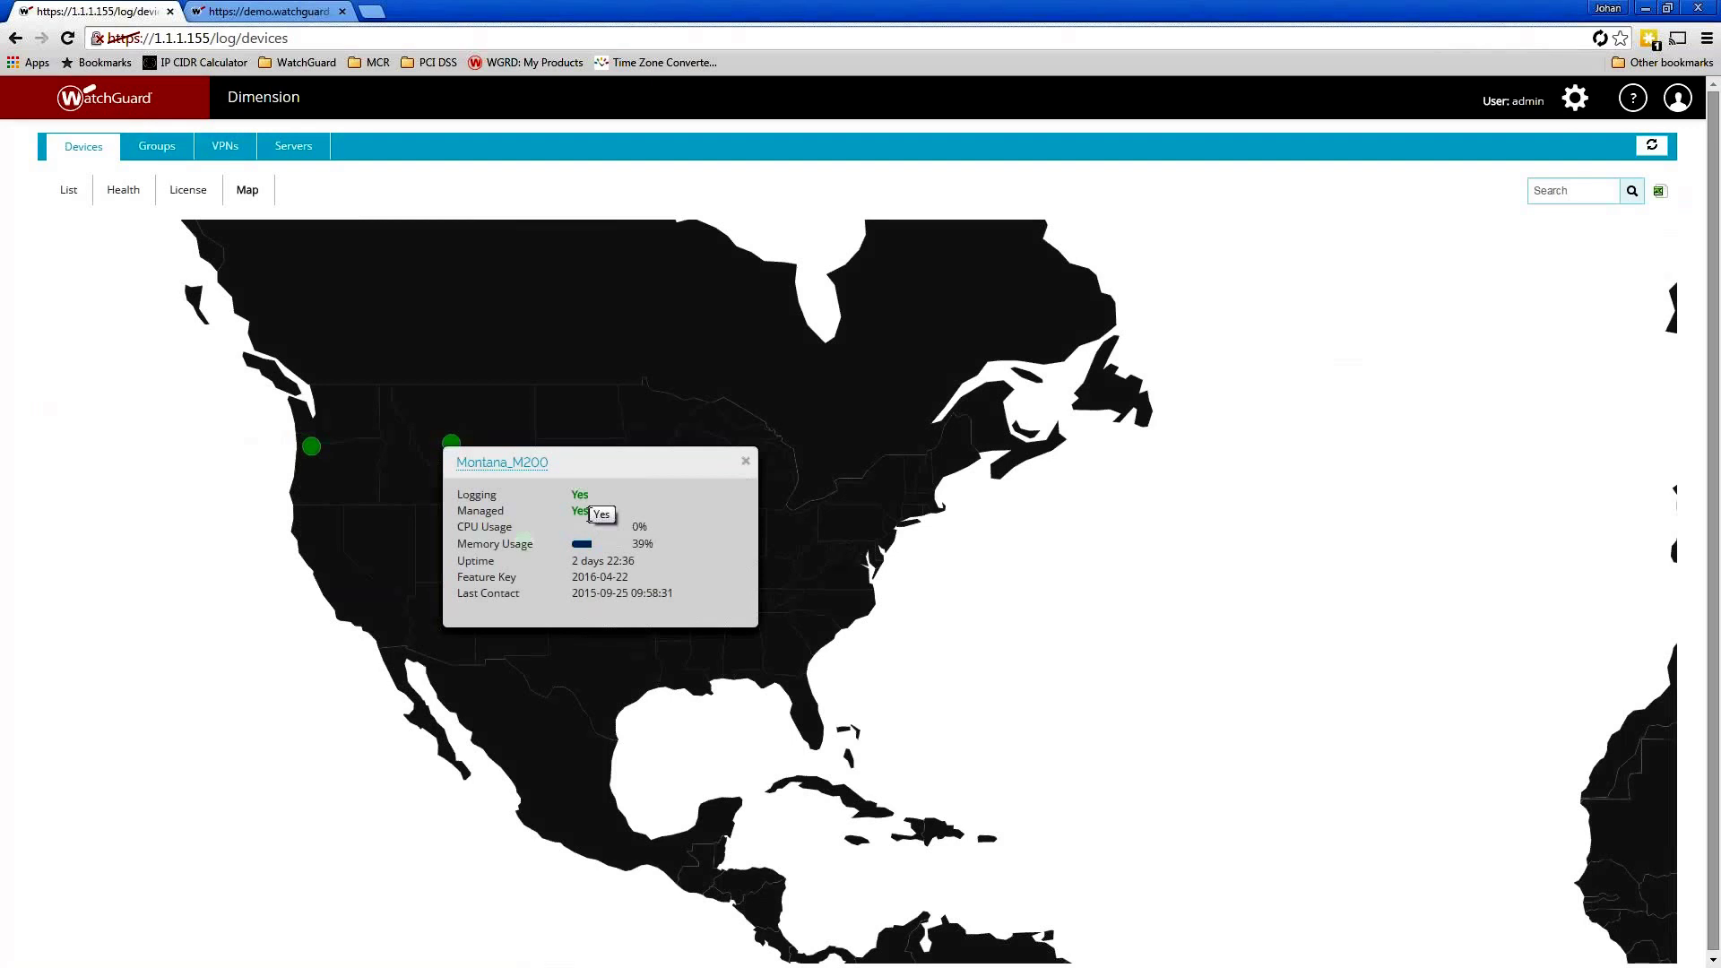
pyautogui.click(311, 445)
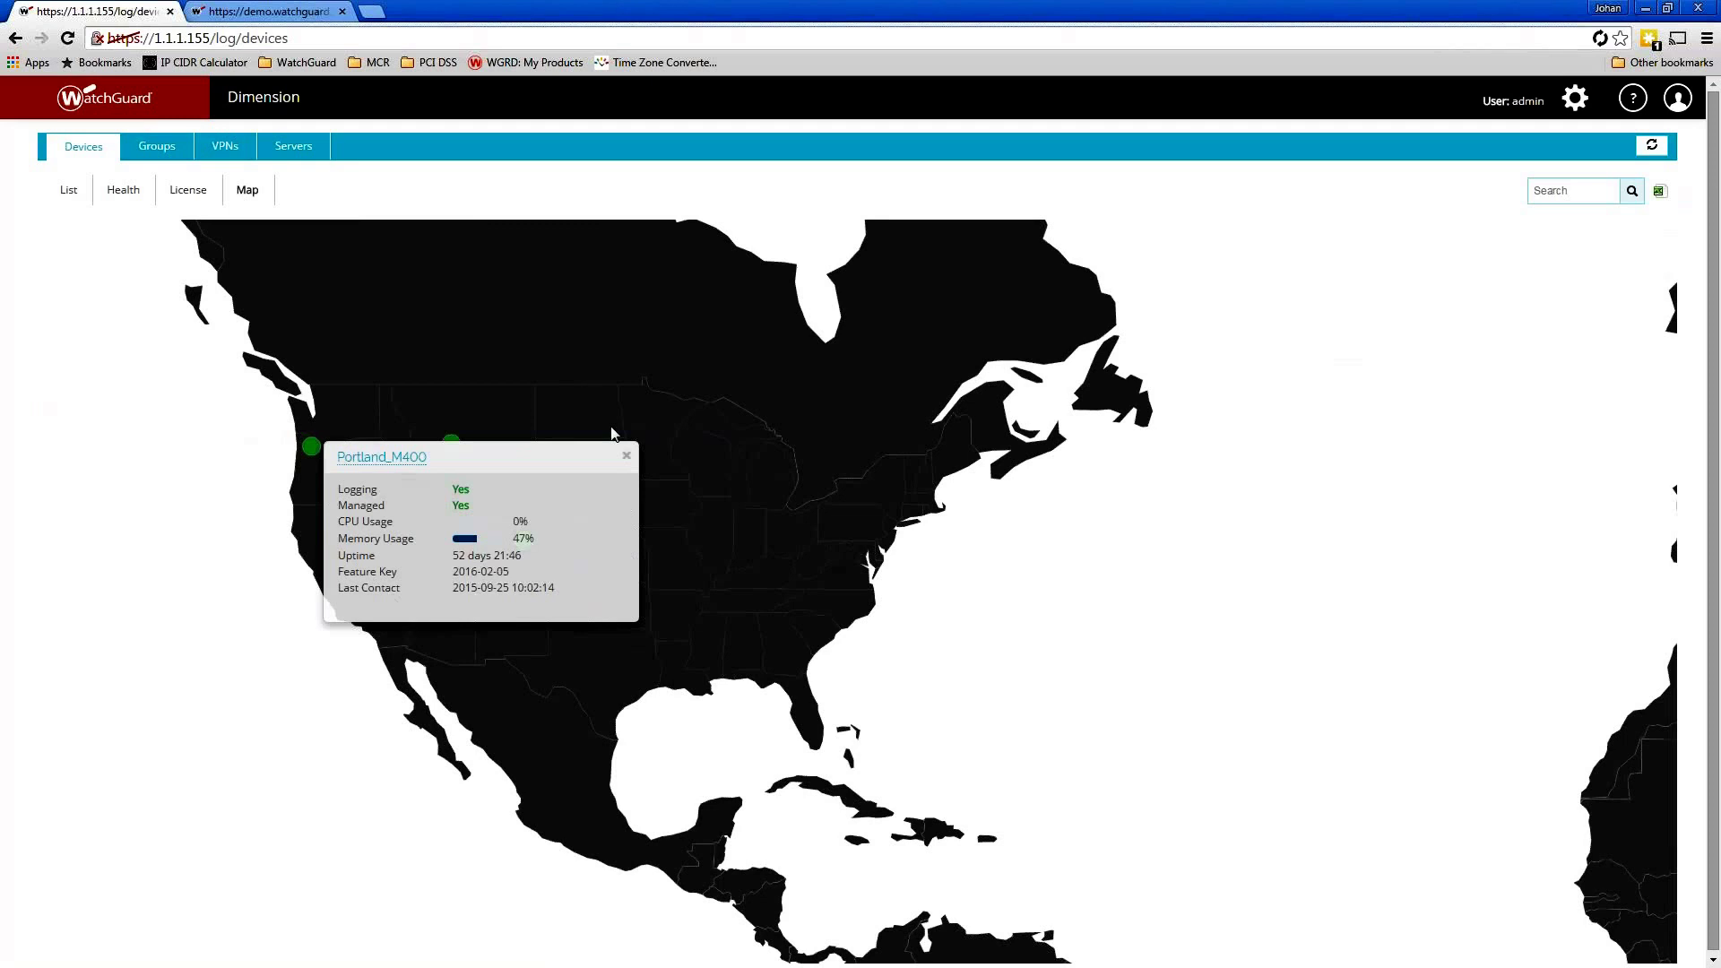
pyautogui.click(627, 459)
pyautogui.click(518, 536)
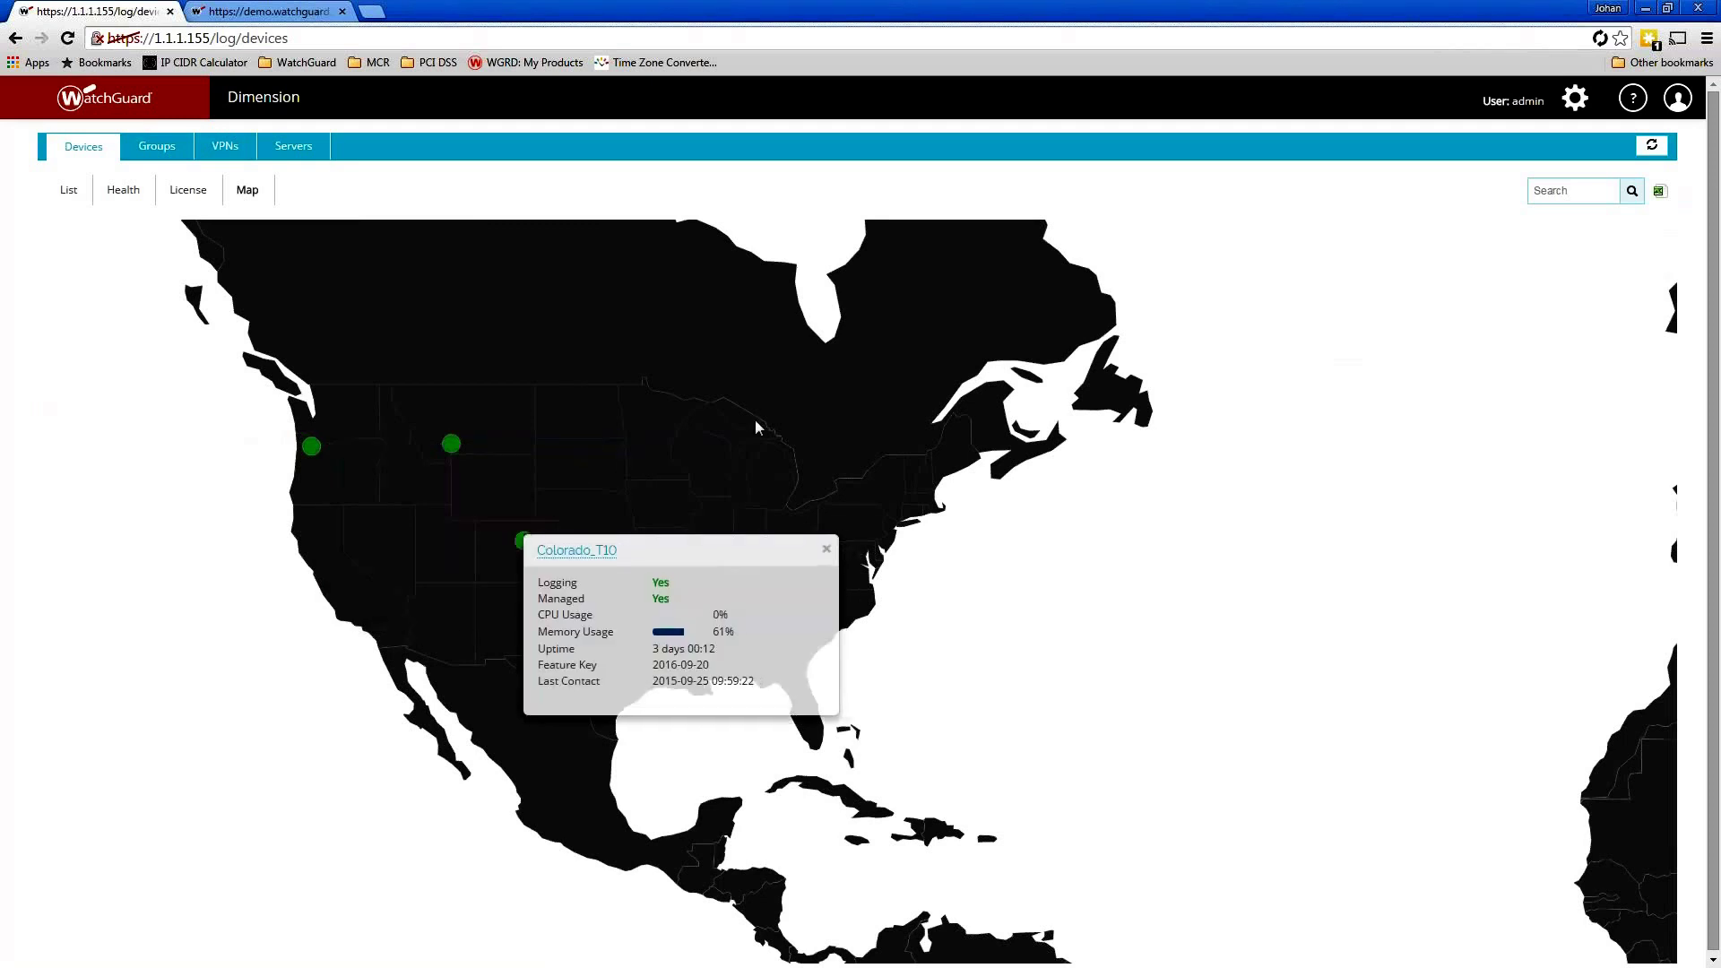
pyautogui.scroll(-1, 874, 432)
pyautogui.scroll(-1, 875, 432)
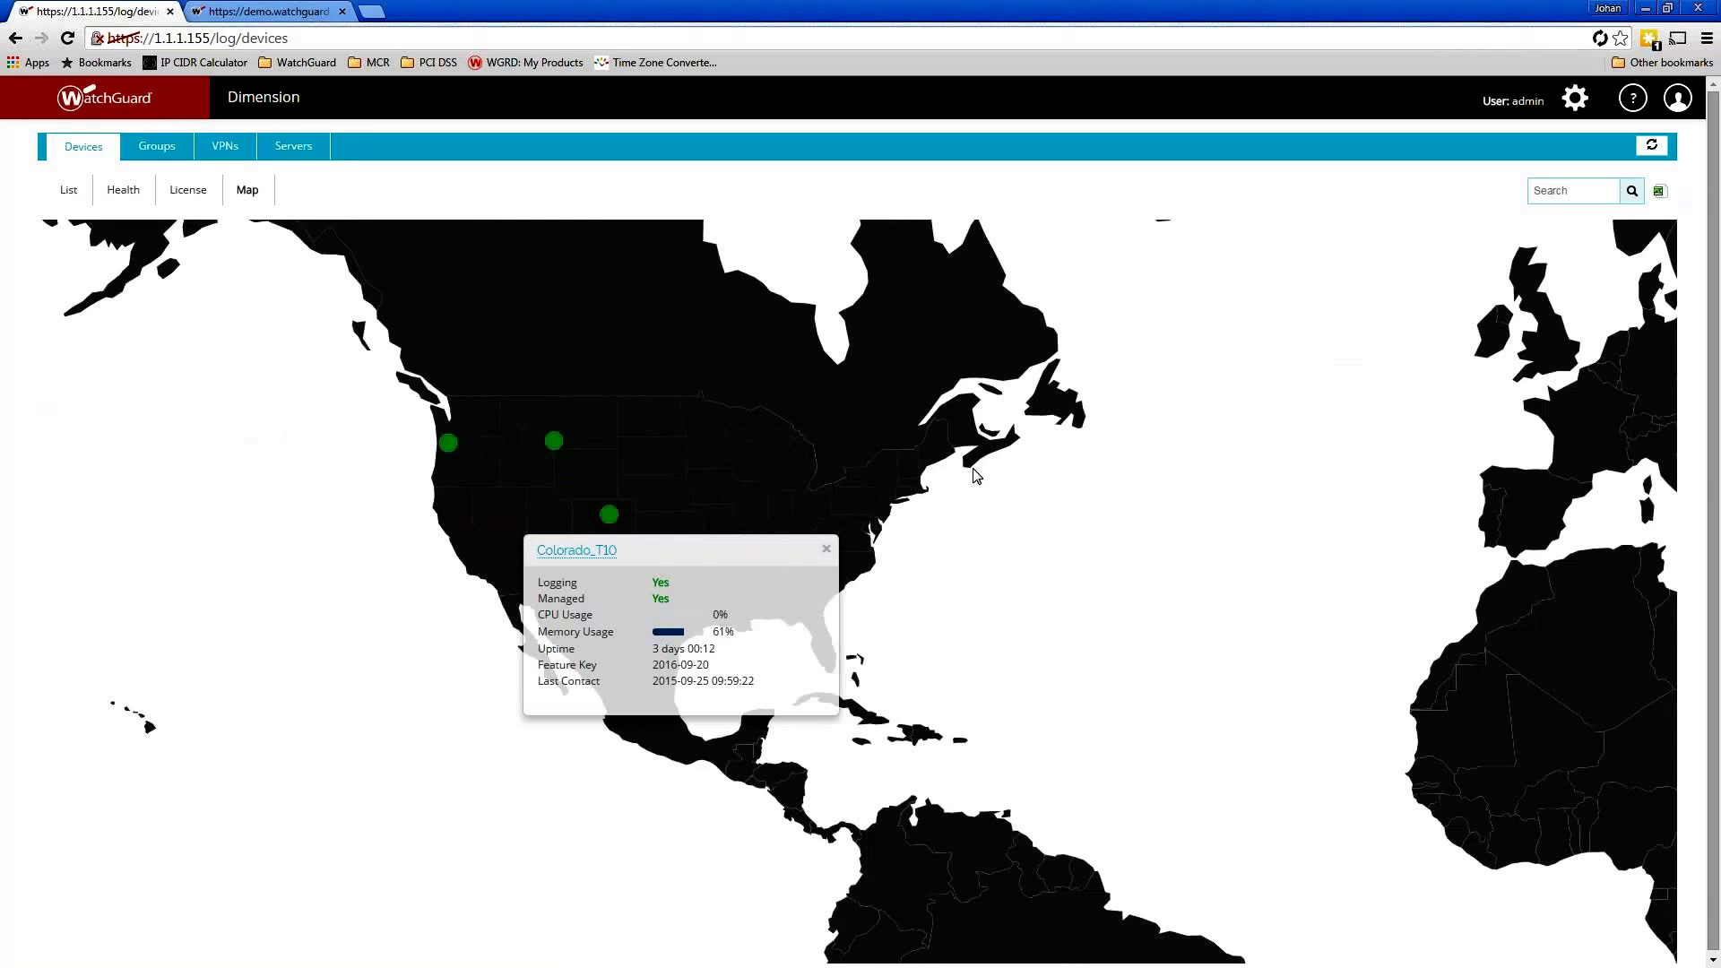
# Return to the device list, search it for "montana", and clear the search
pyautogui.click(70, 194)
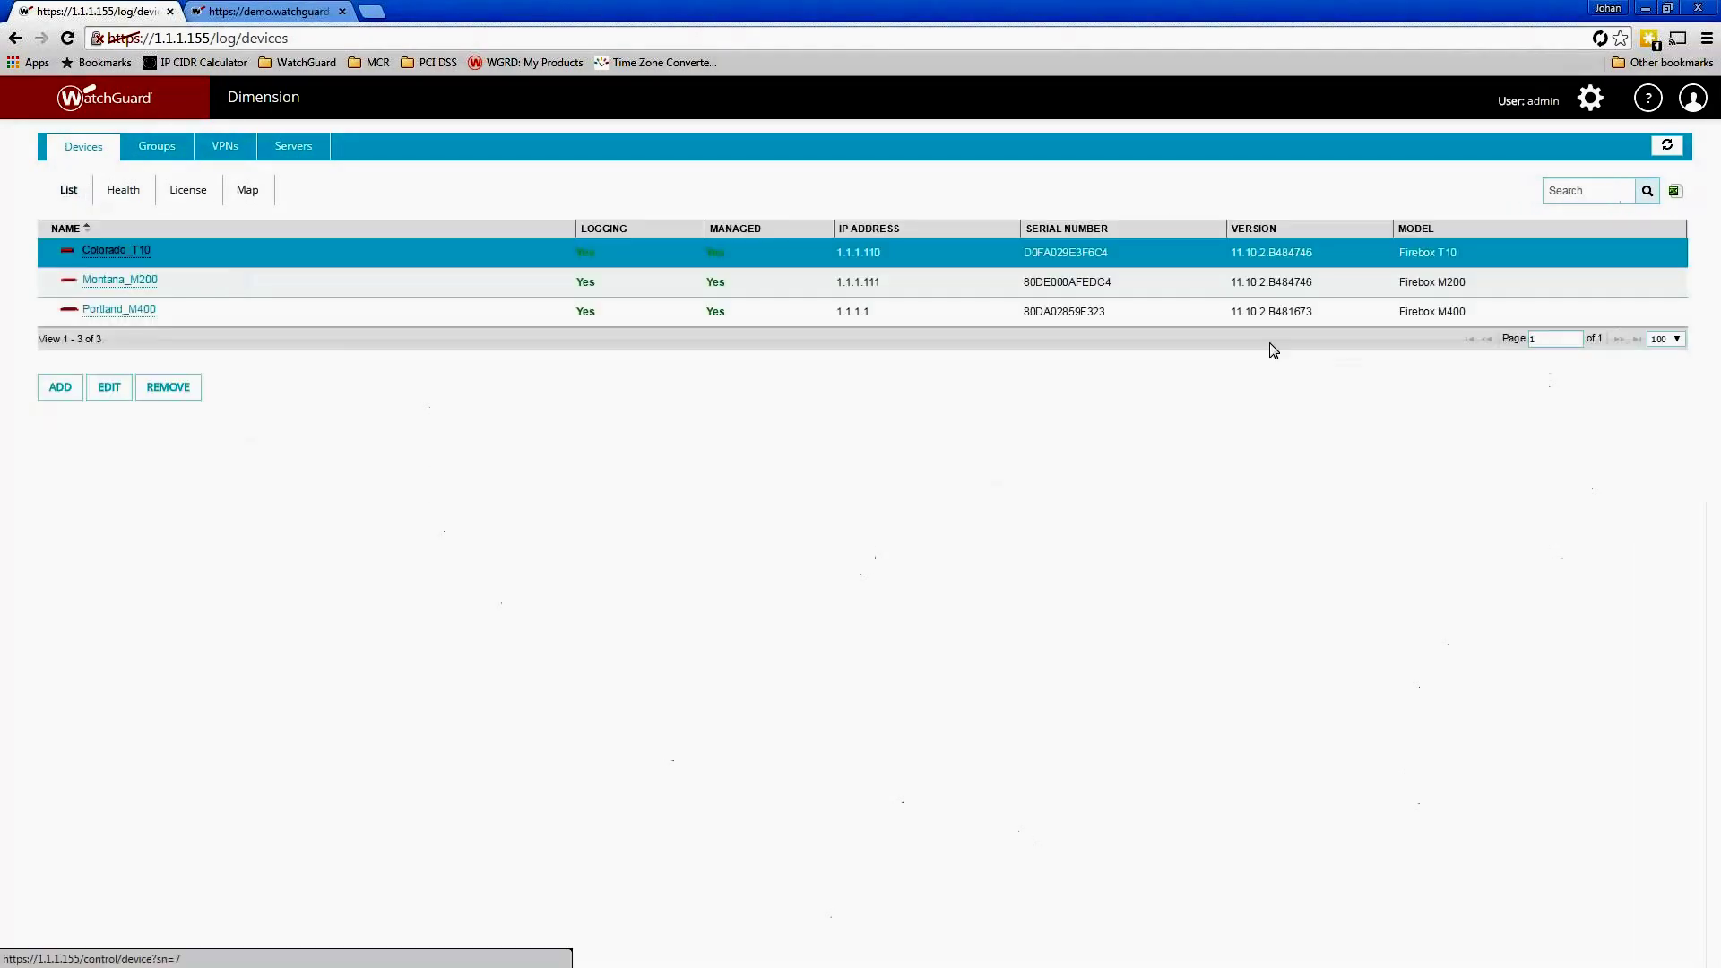
pyautogui.click(1586, 191)
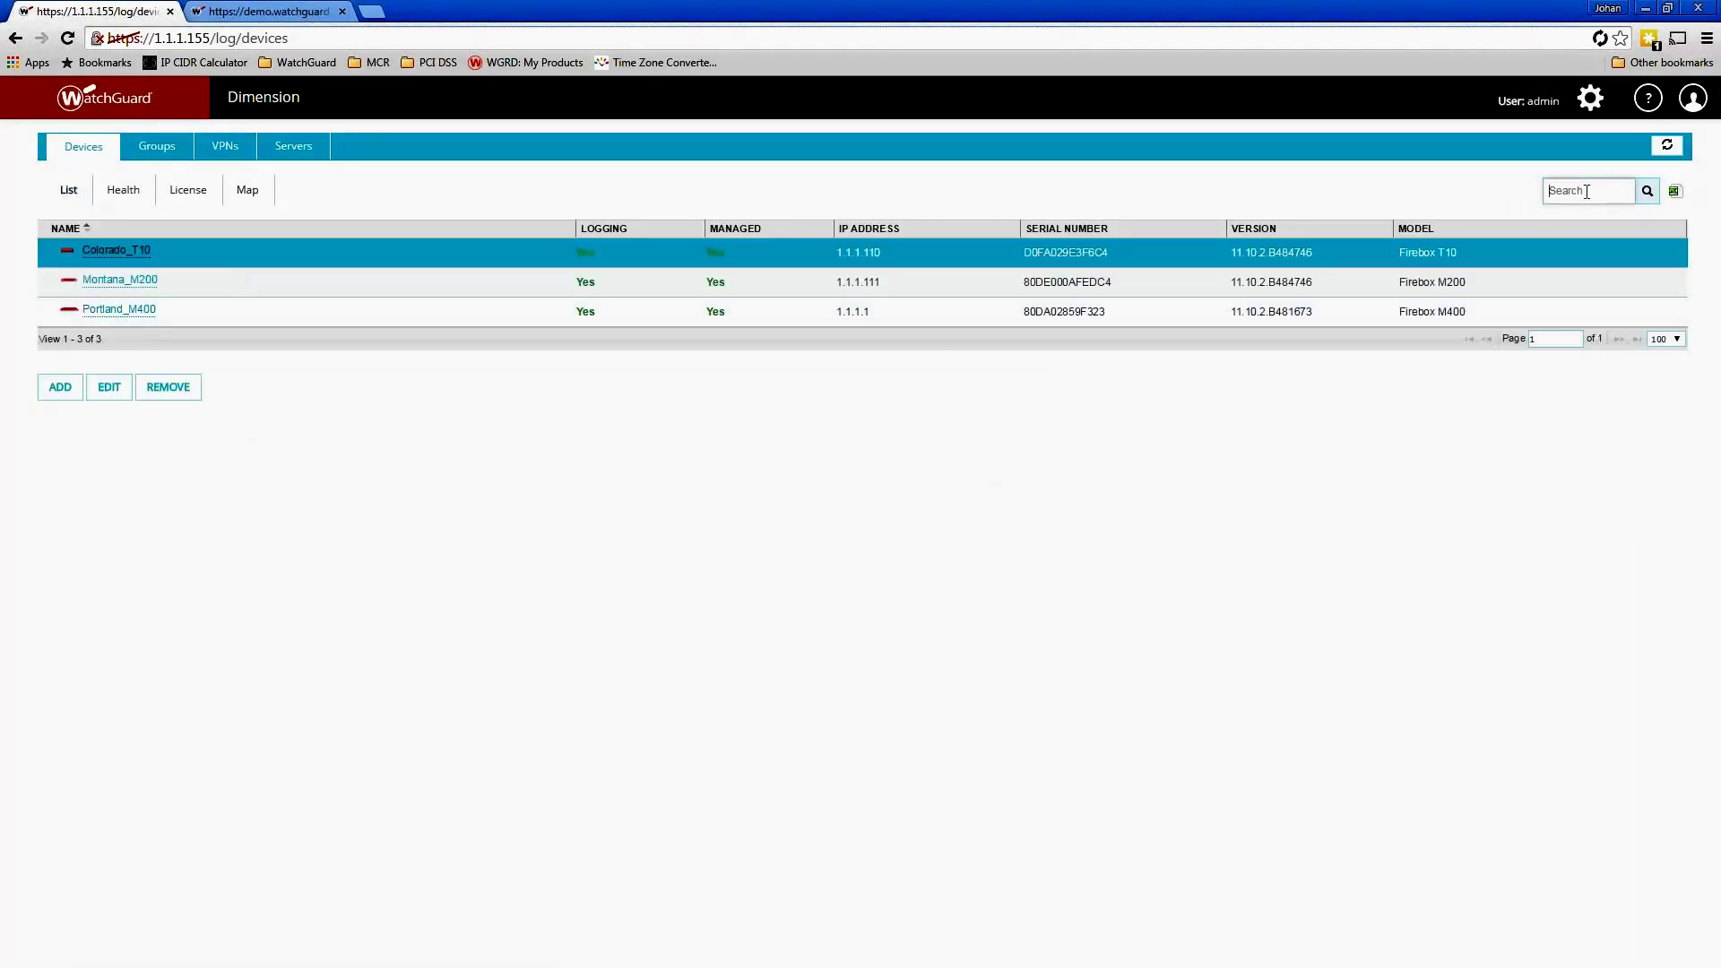
pyautogui.write('montana')
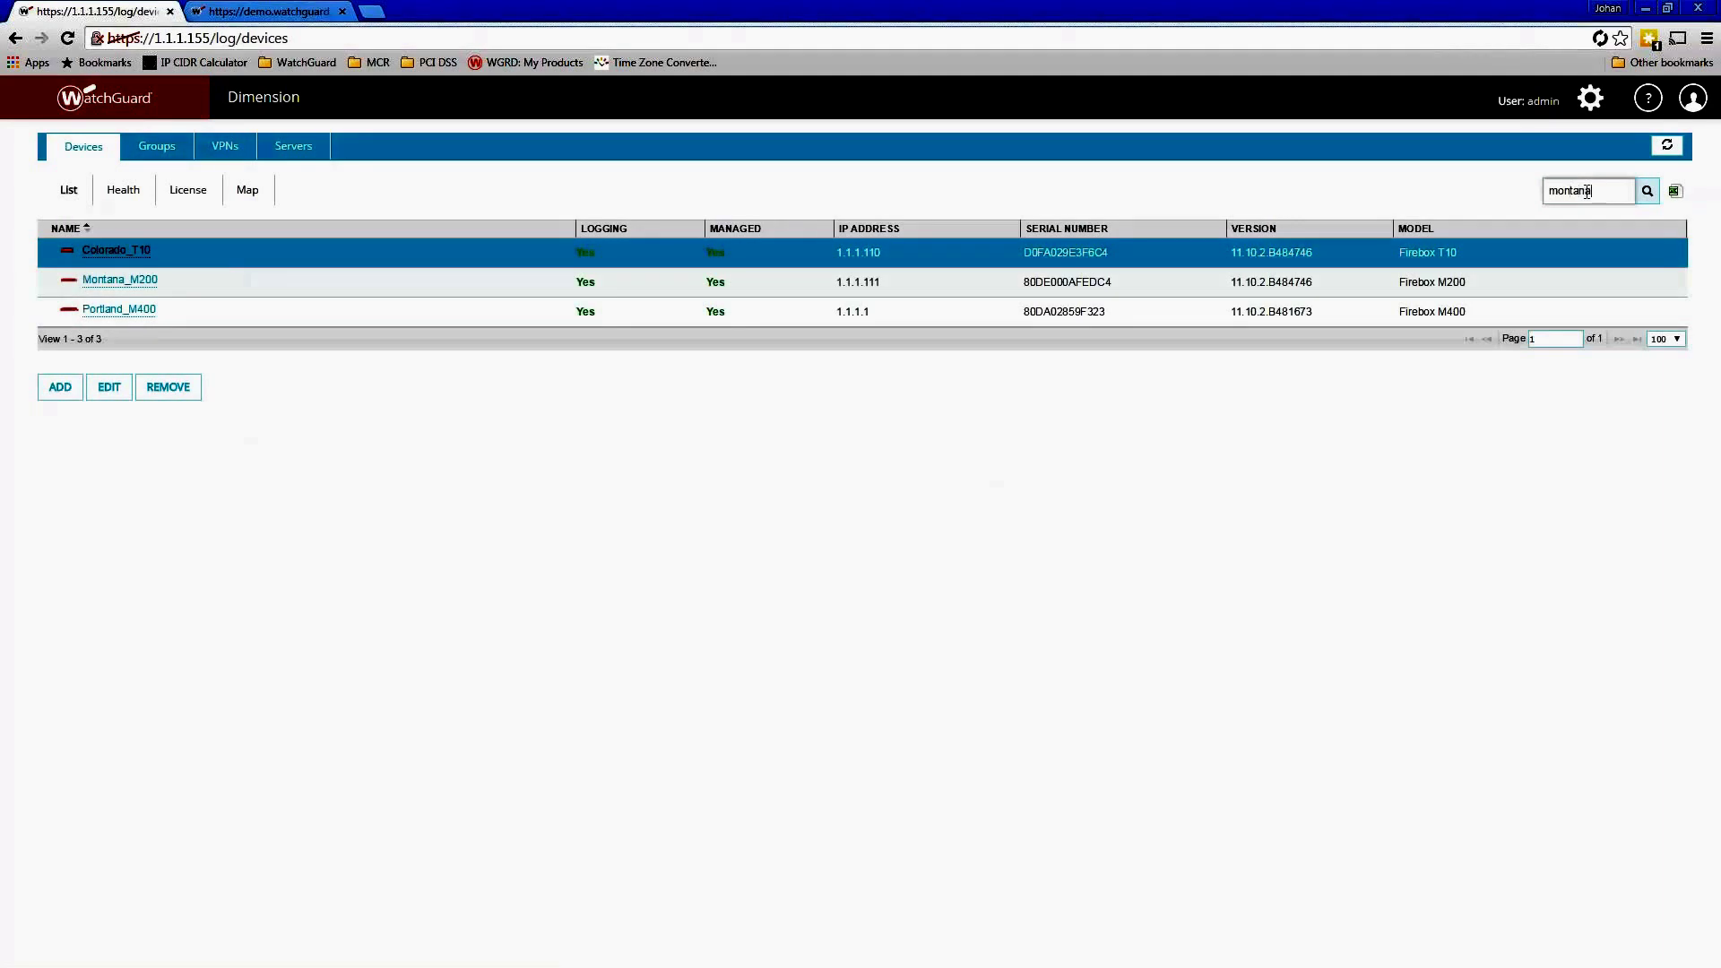
pyautogui.press('Return')
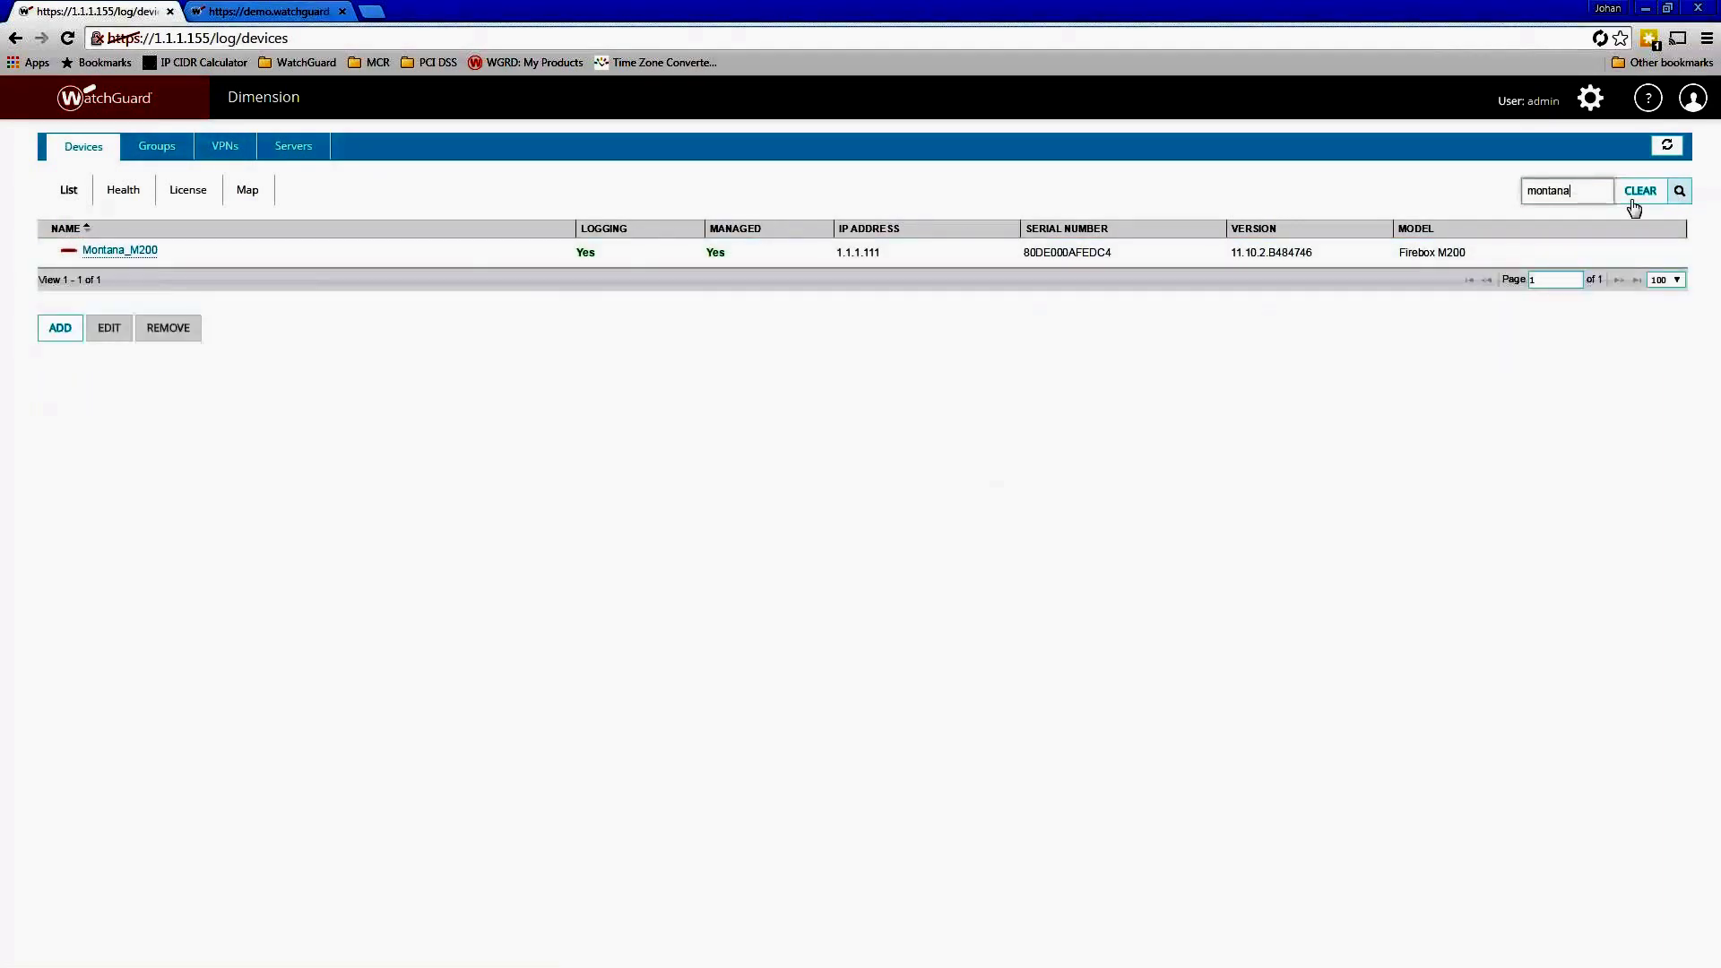
pyautogui.doubleClick(1599, 191)
pyautogui.click(1640, 191)
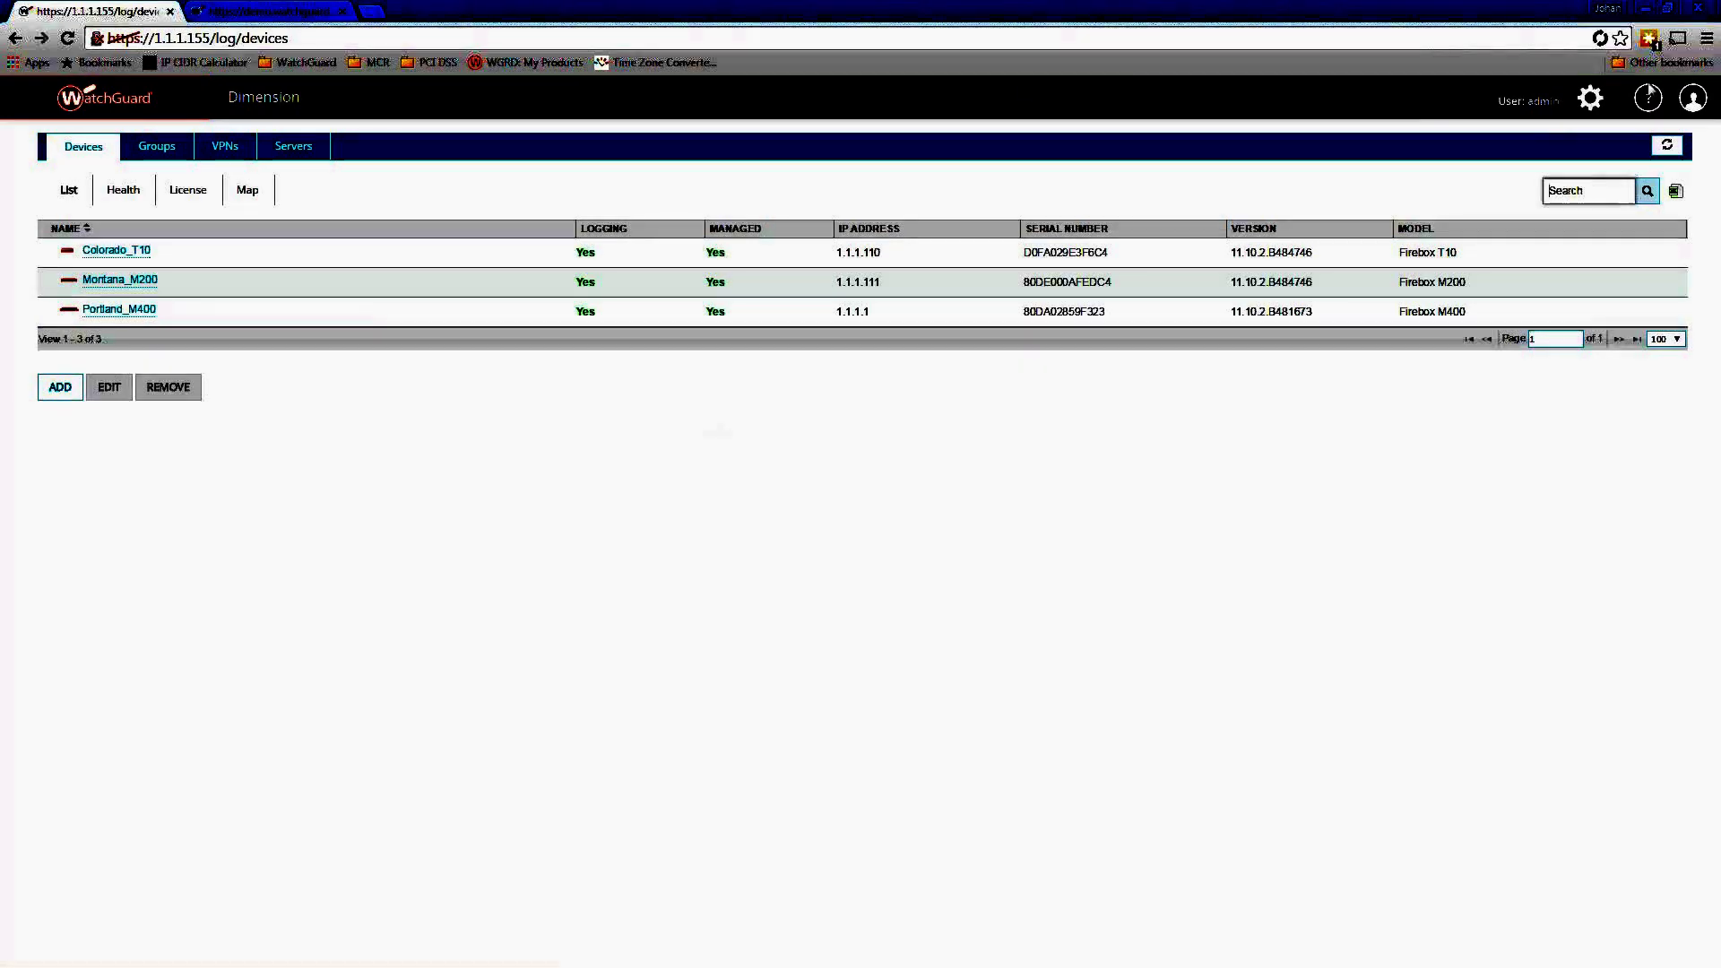
# Open Dimension's System Settings status page
pyautogui.click(1585, 99)
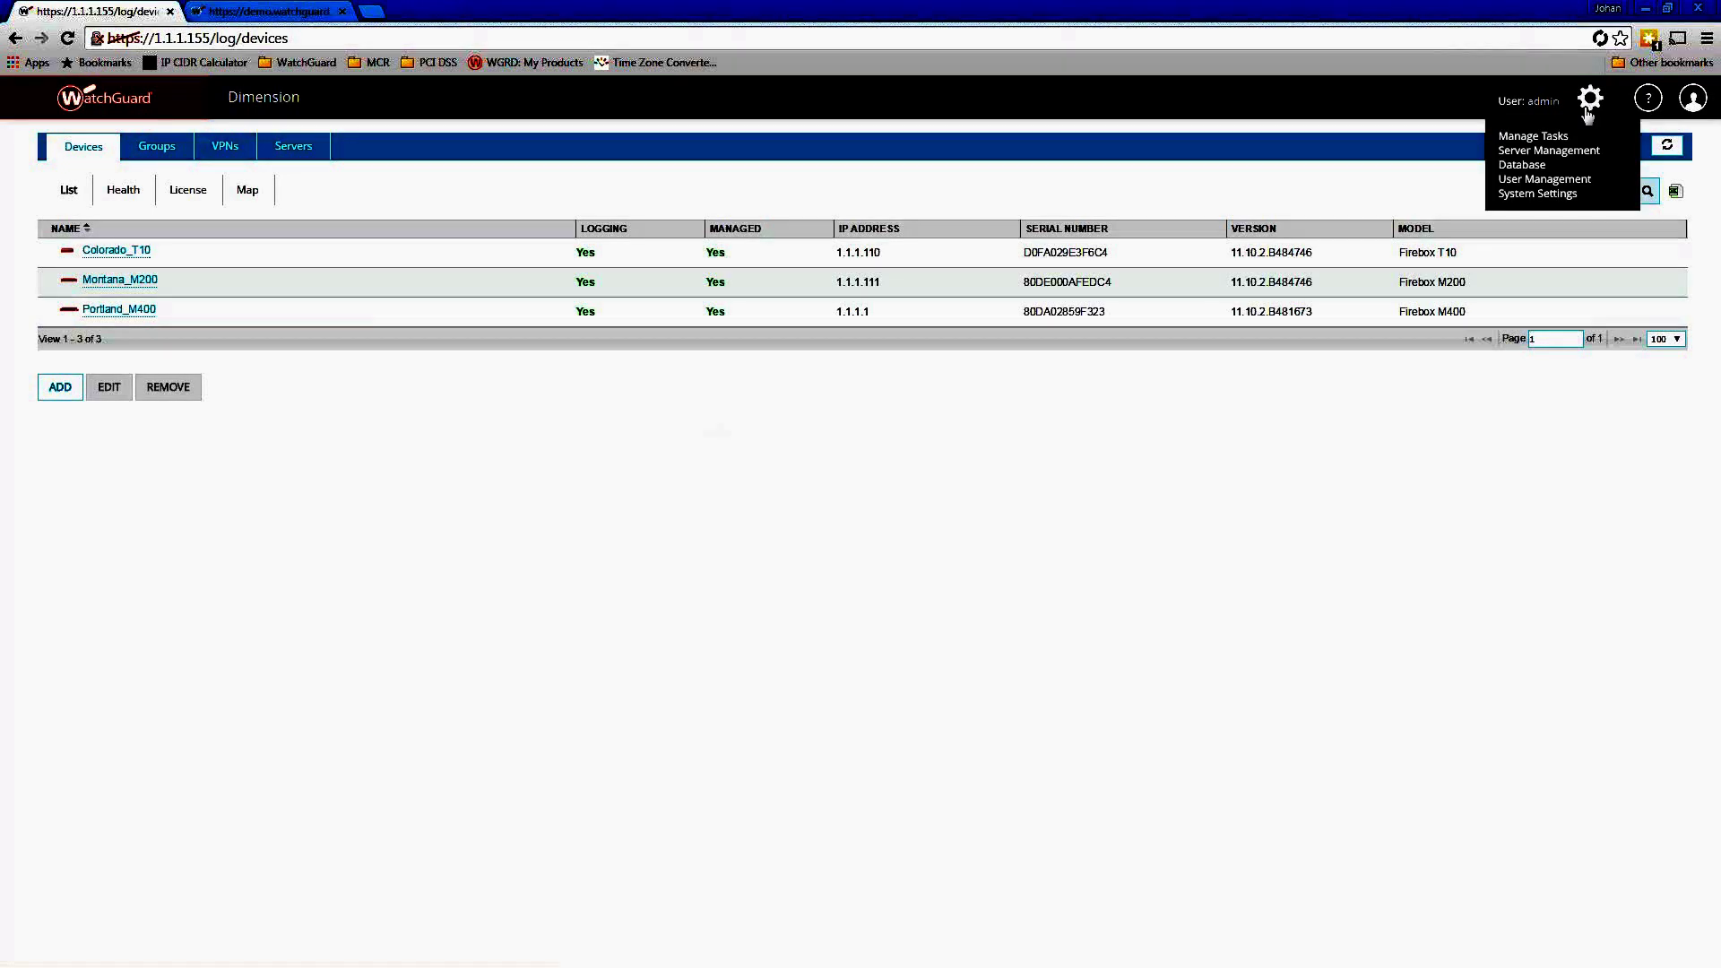
pyautogui.click(1544, 196)
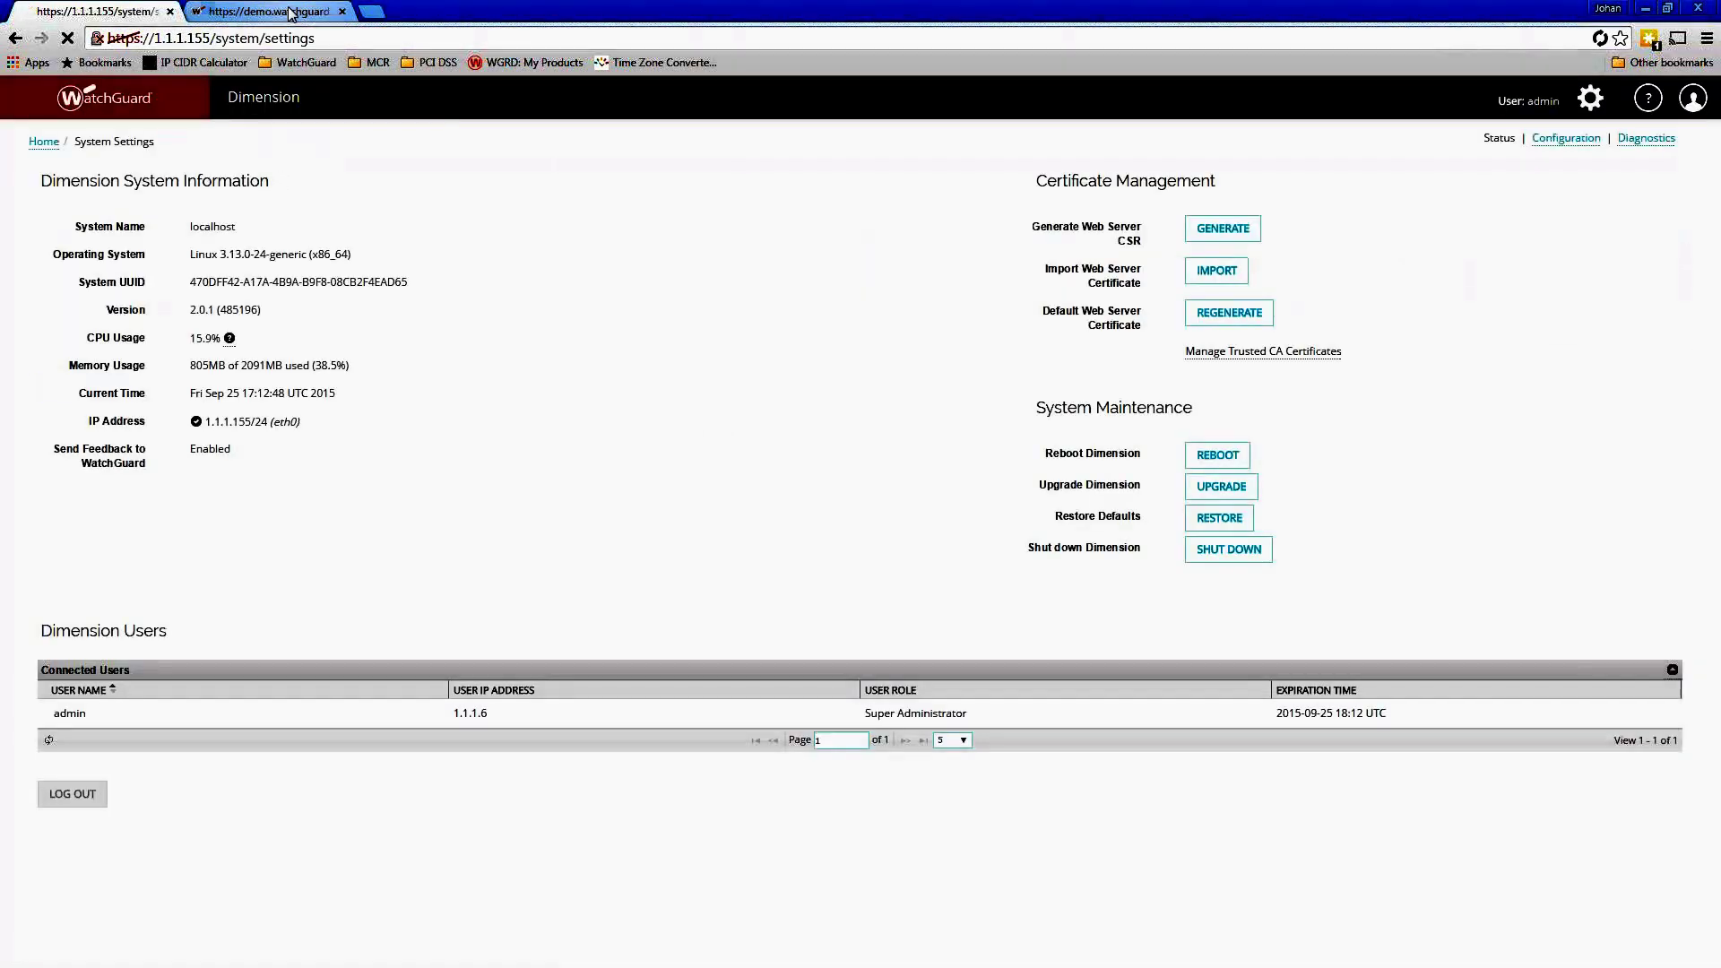
# In the other browser tab, go to software.watchguard.com and open the Dimension v2.0.1 downloads page
pyautogui.click(247, 9)
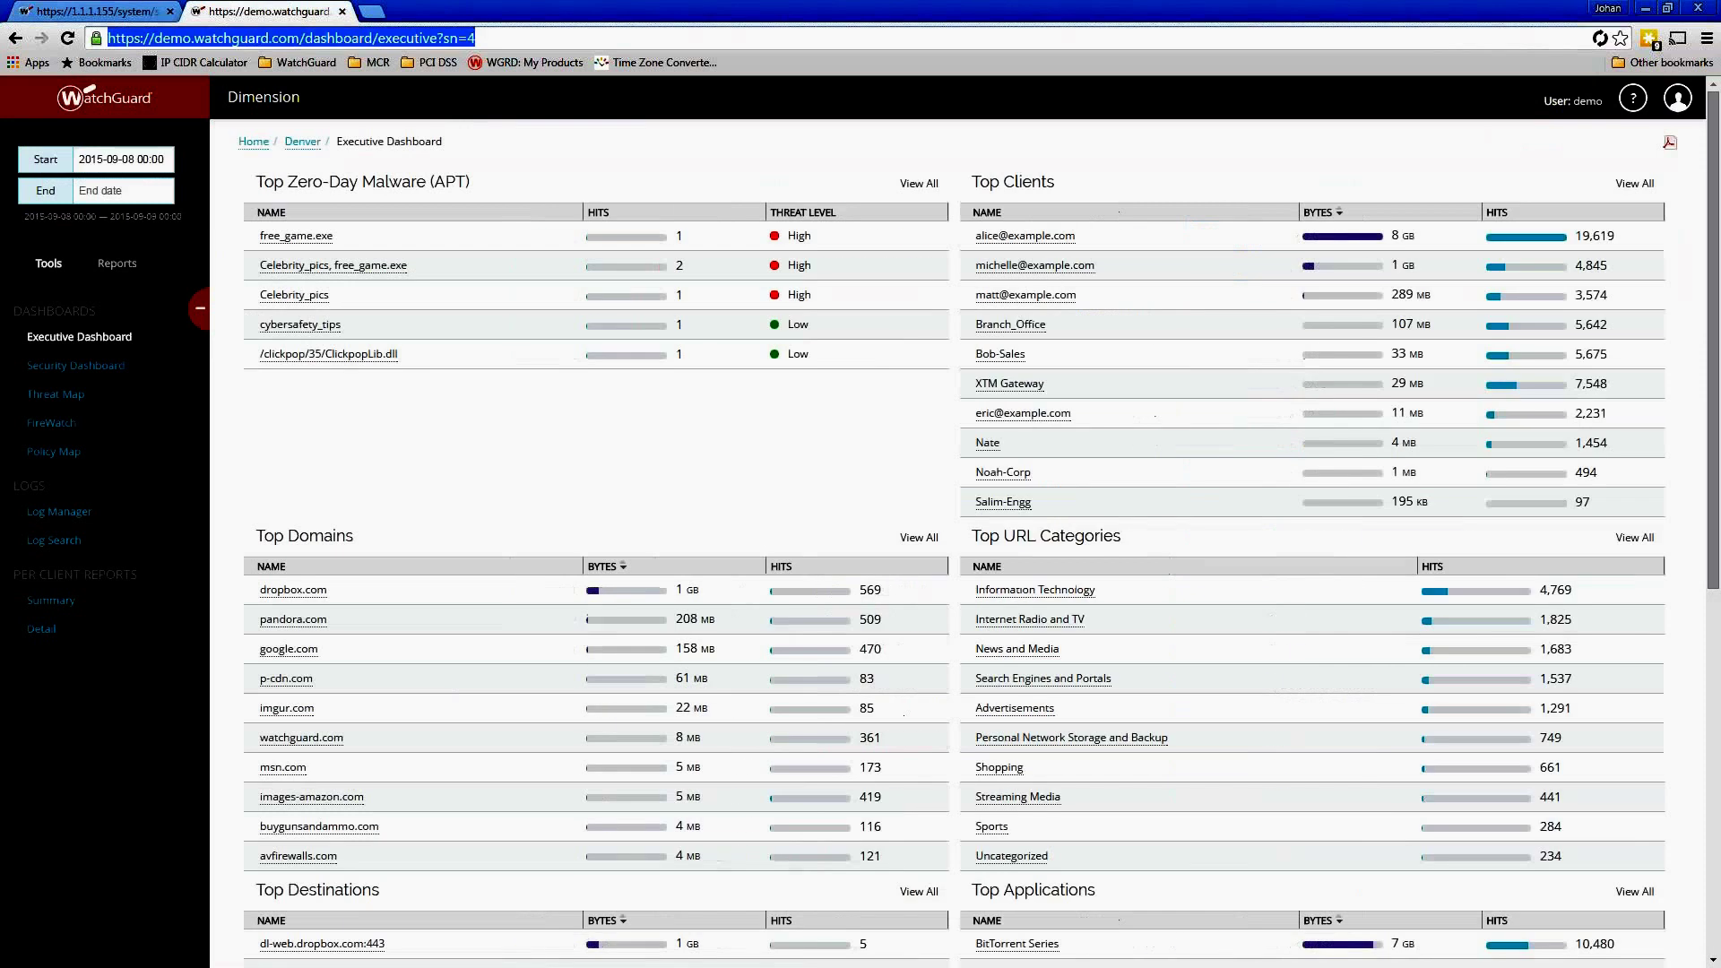
pyautogui.write('software.watchguard.com')
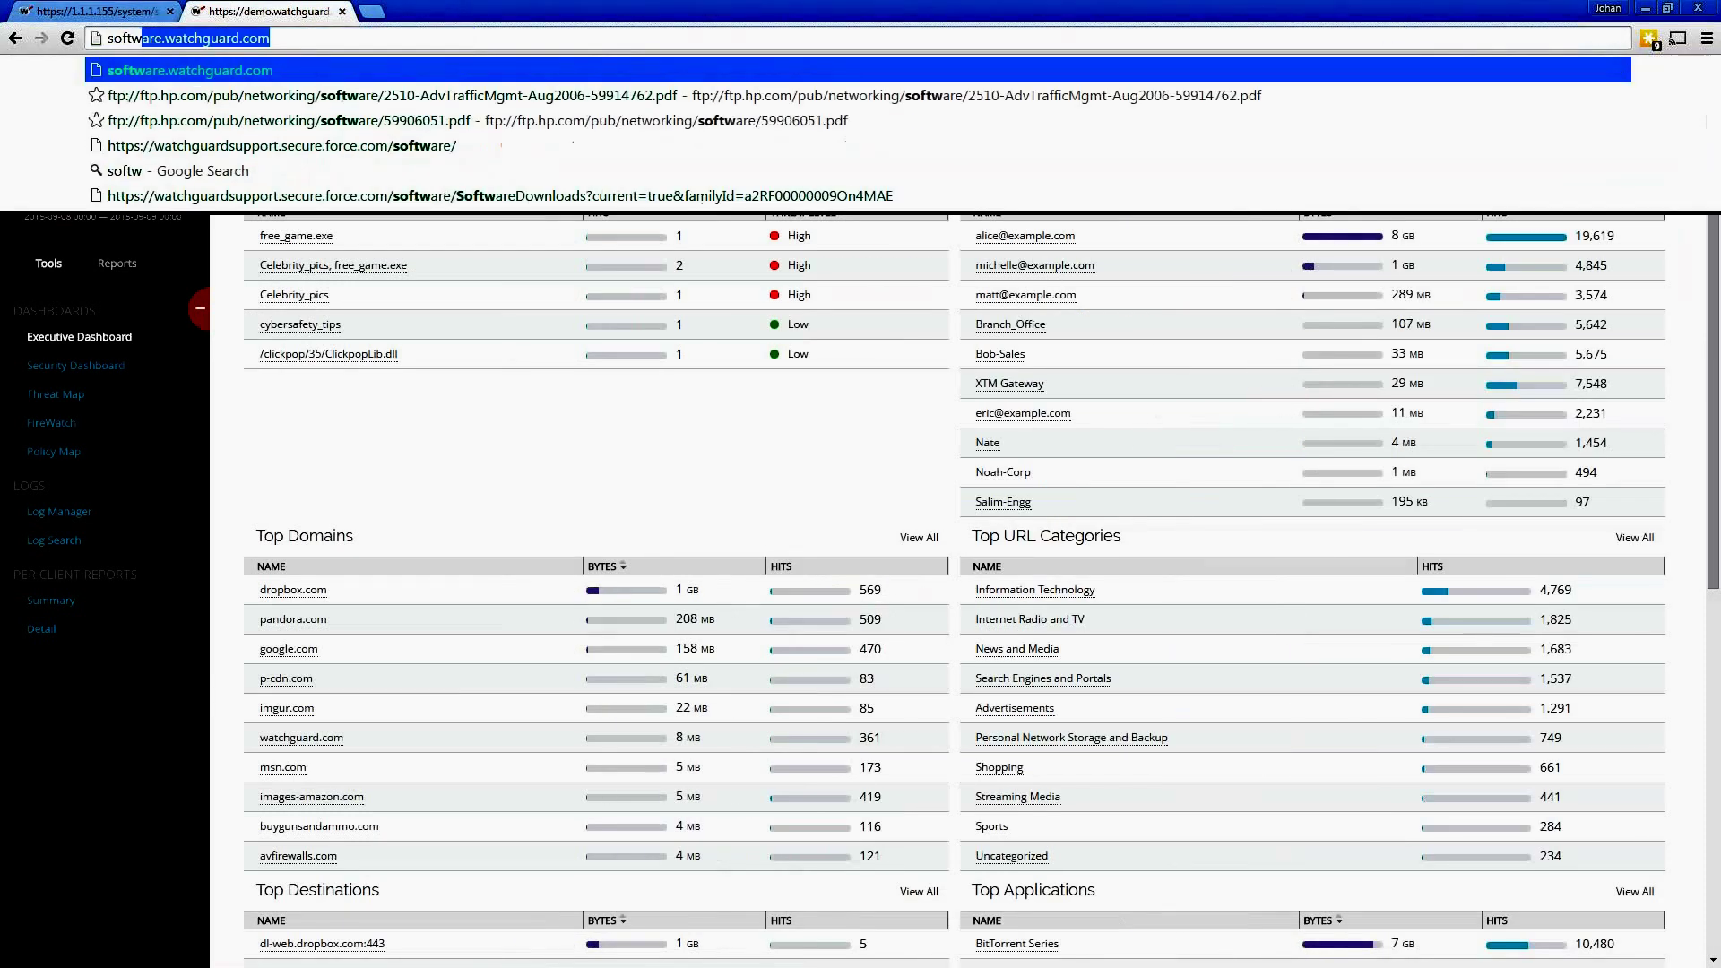
pyautogui.press('Return')
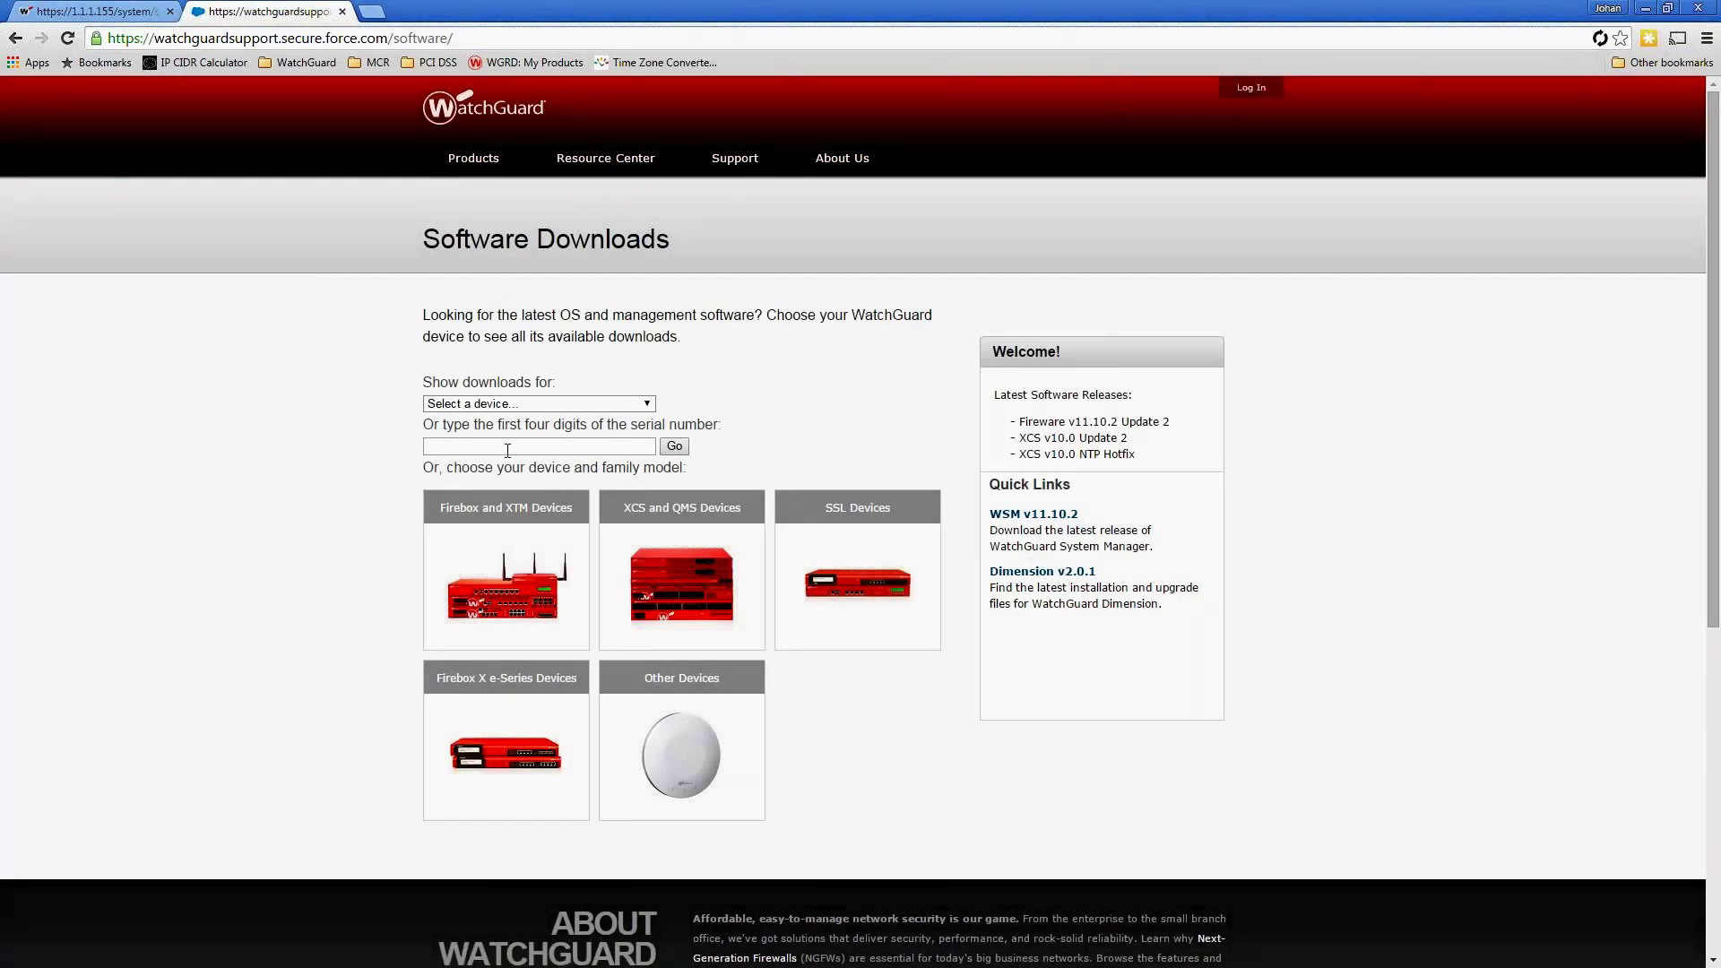
pyautogui.click(1031, 574)
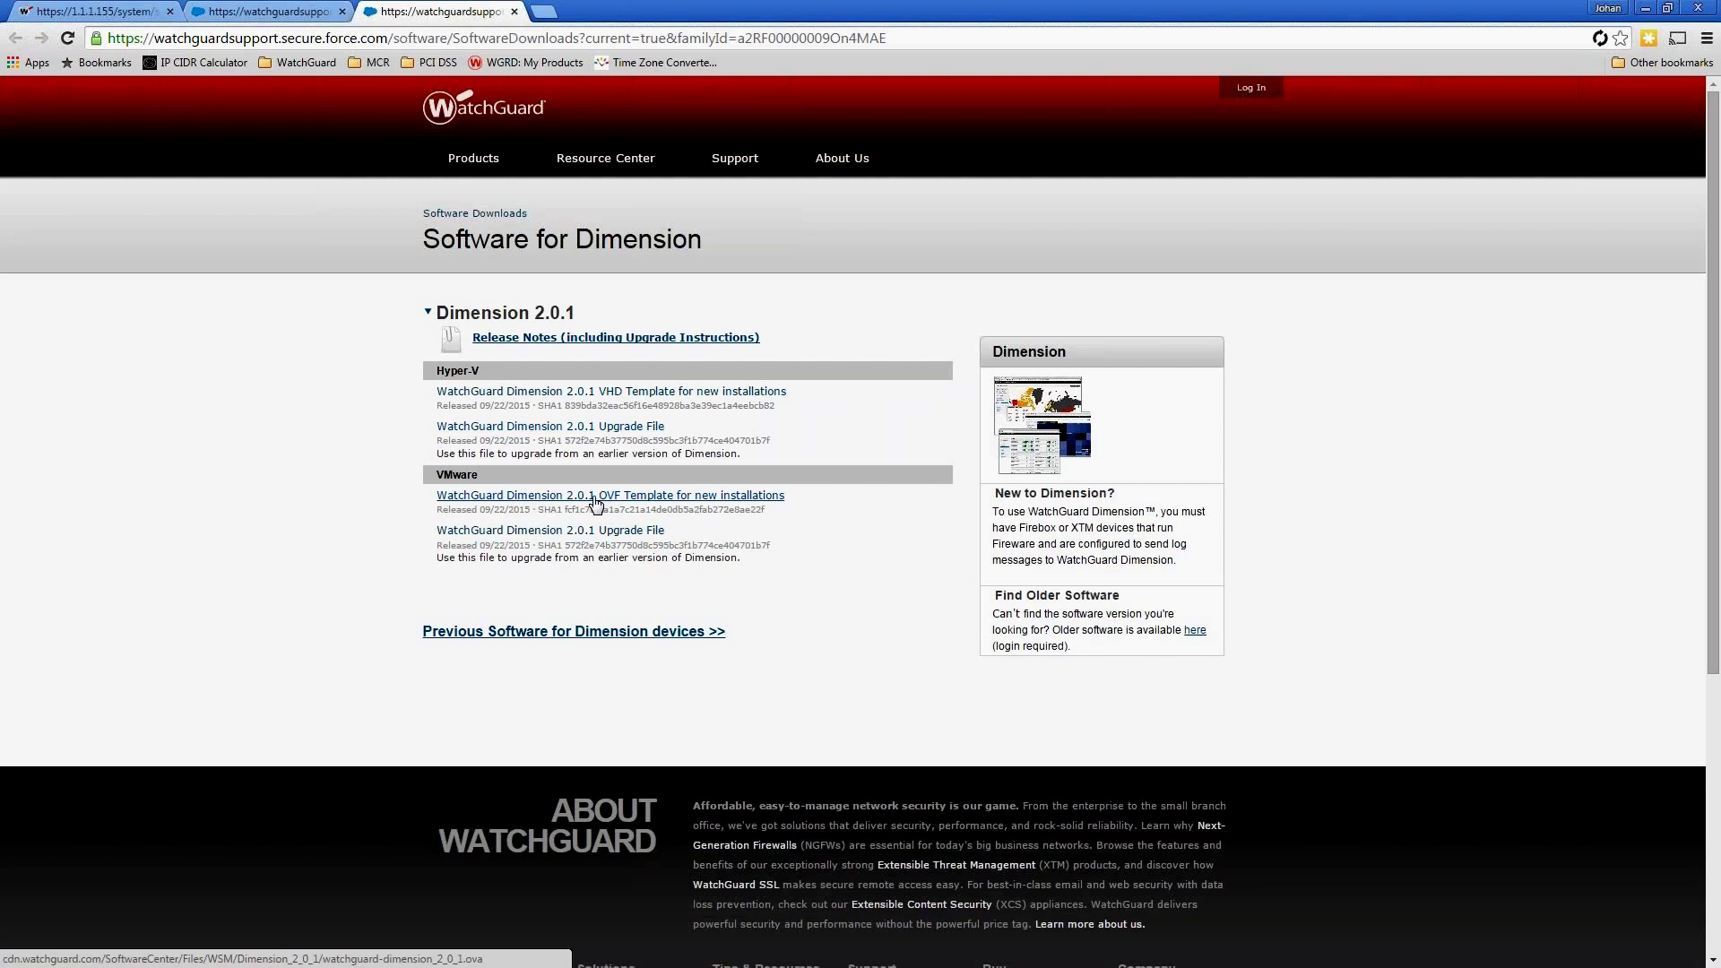
# Start downloading the VMware OVF template and upgrade file for Dimension 2.0.1, and cancel both downloads
pyautogui.click(597, 498)
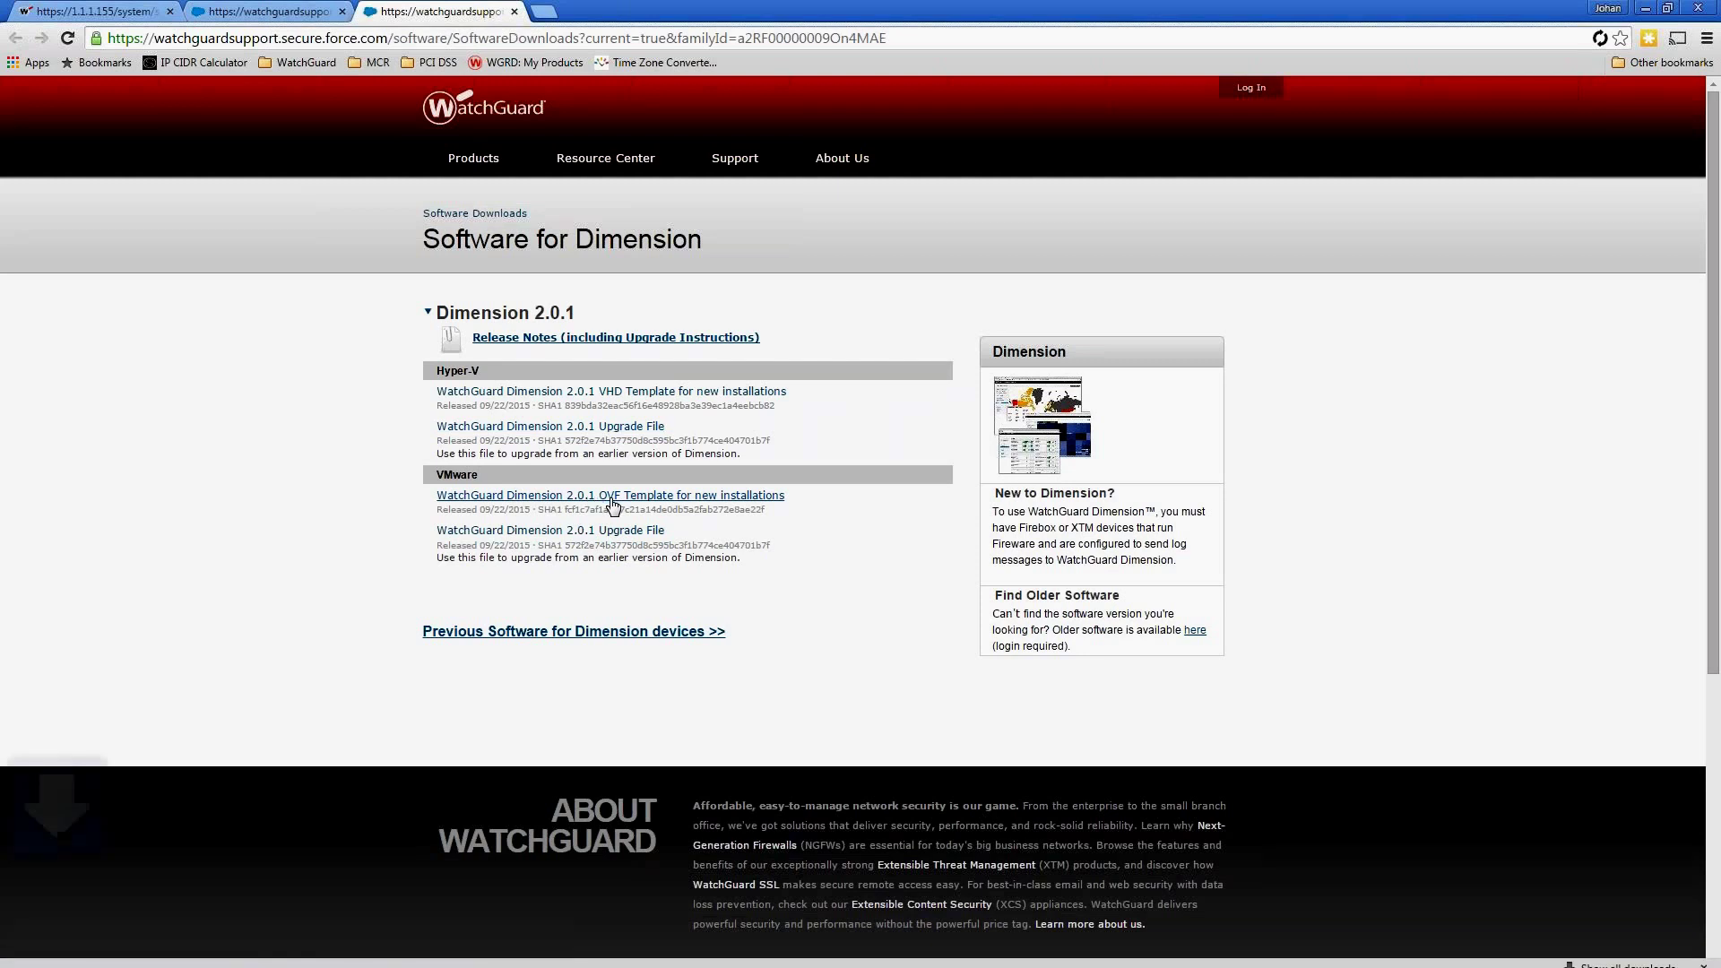
pyautogui.click(581, 531)
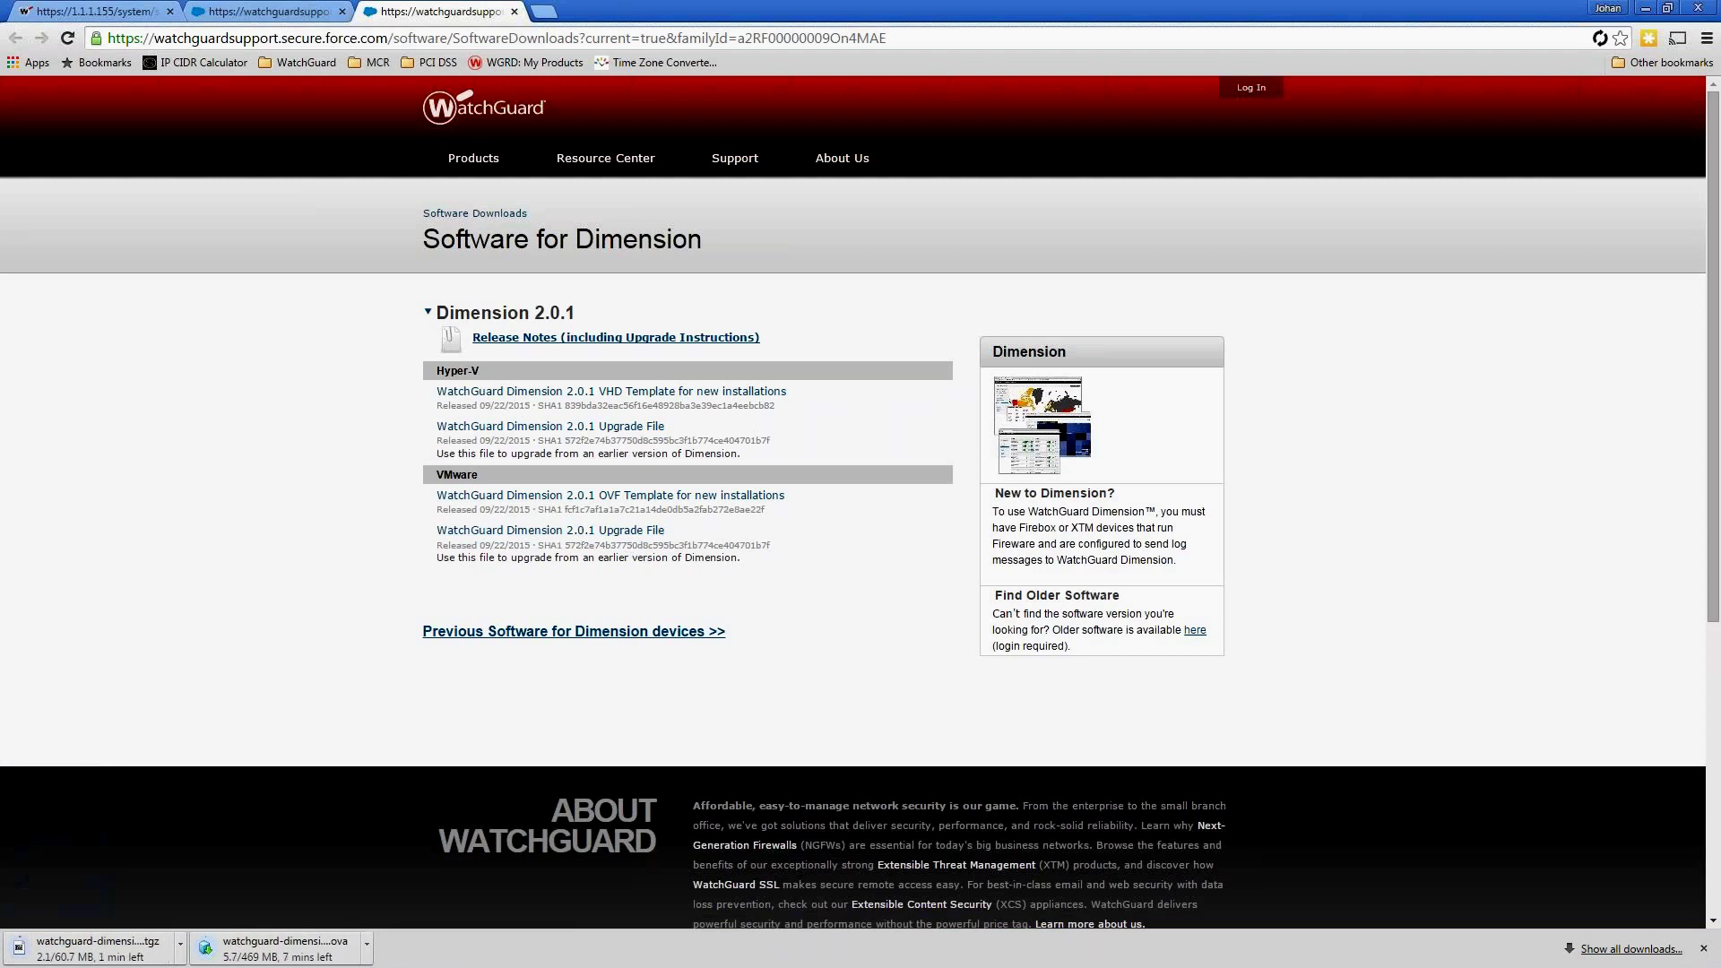
pyautogui.click(180, 944)
pyautogui.click(221, 918)
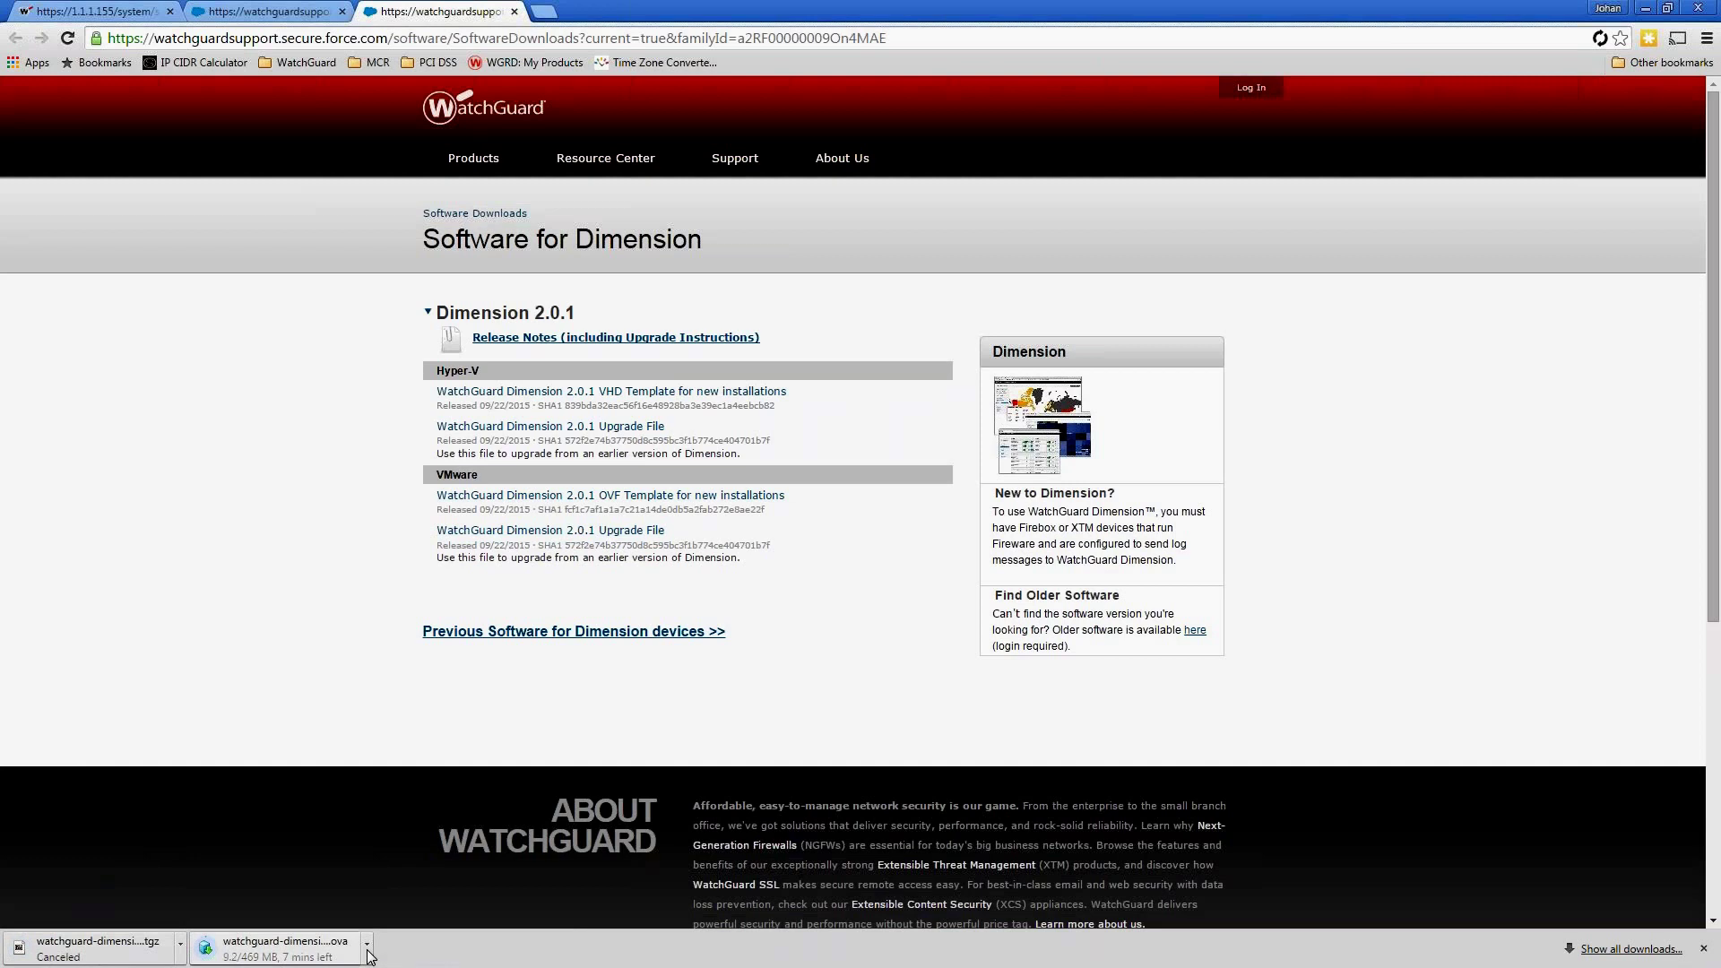
pyautogui.click(366, 944)
pyautogui.click(399, 918)
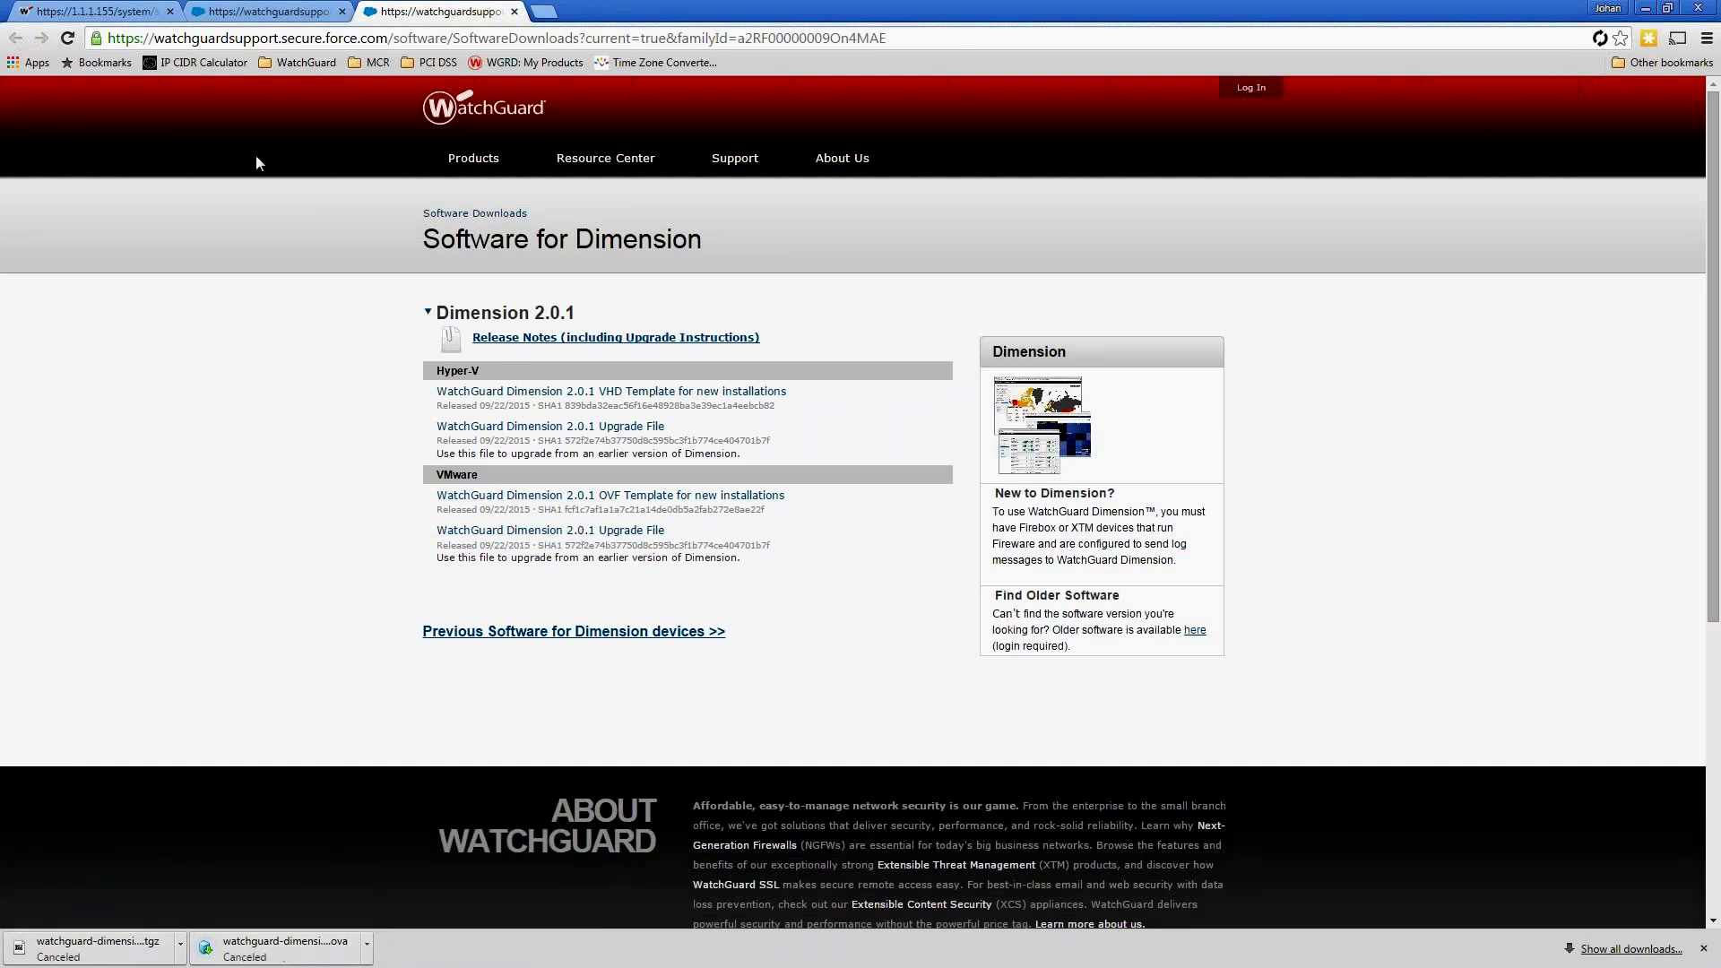
# Go back to Dimension's System Settings, view the Upgrade Dimension dialog, and cancel it without choosing a file
pyautogui.click(242, 9)
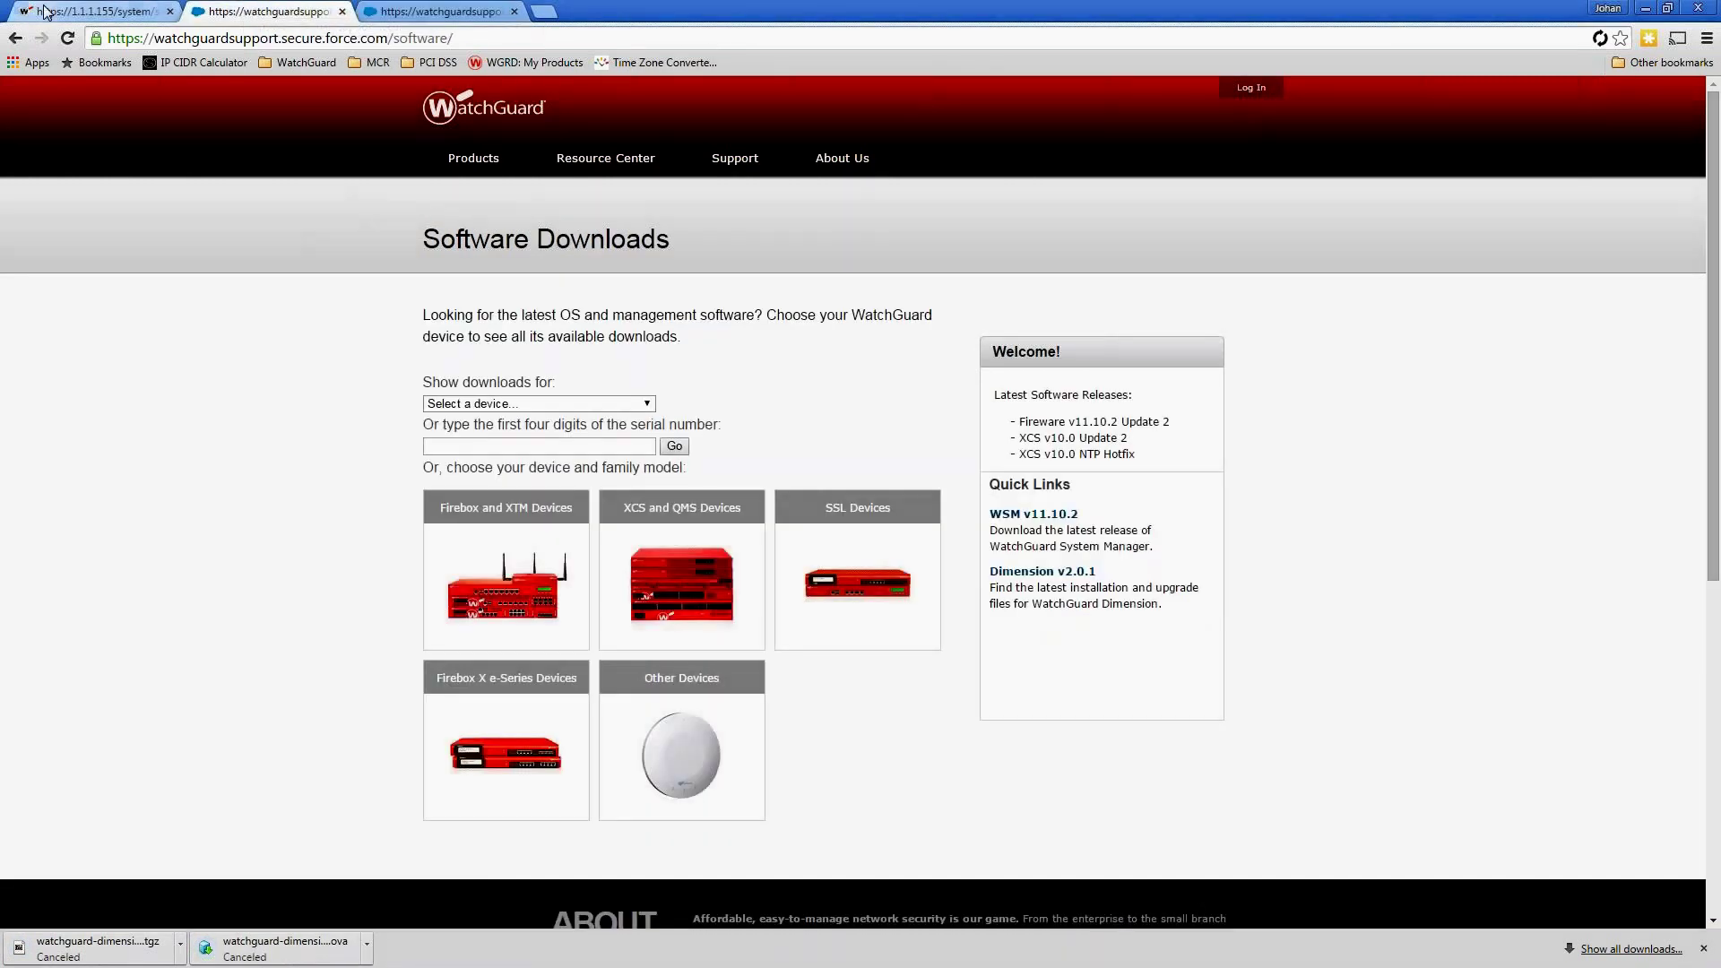
pyautogui.click(79, 9)
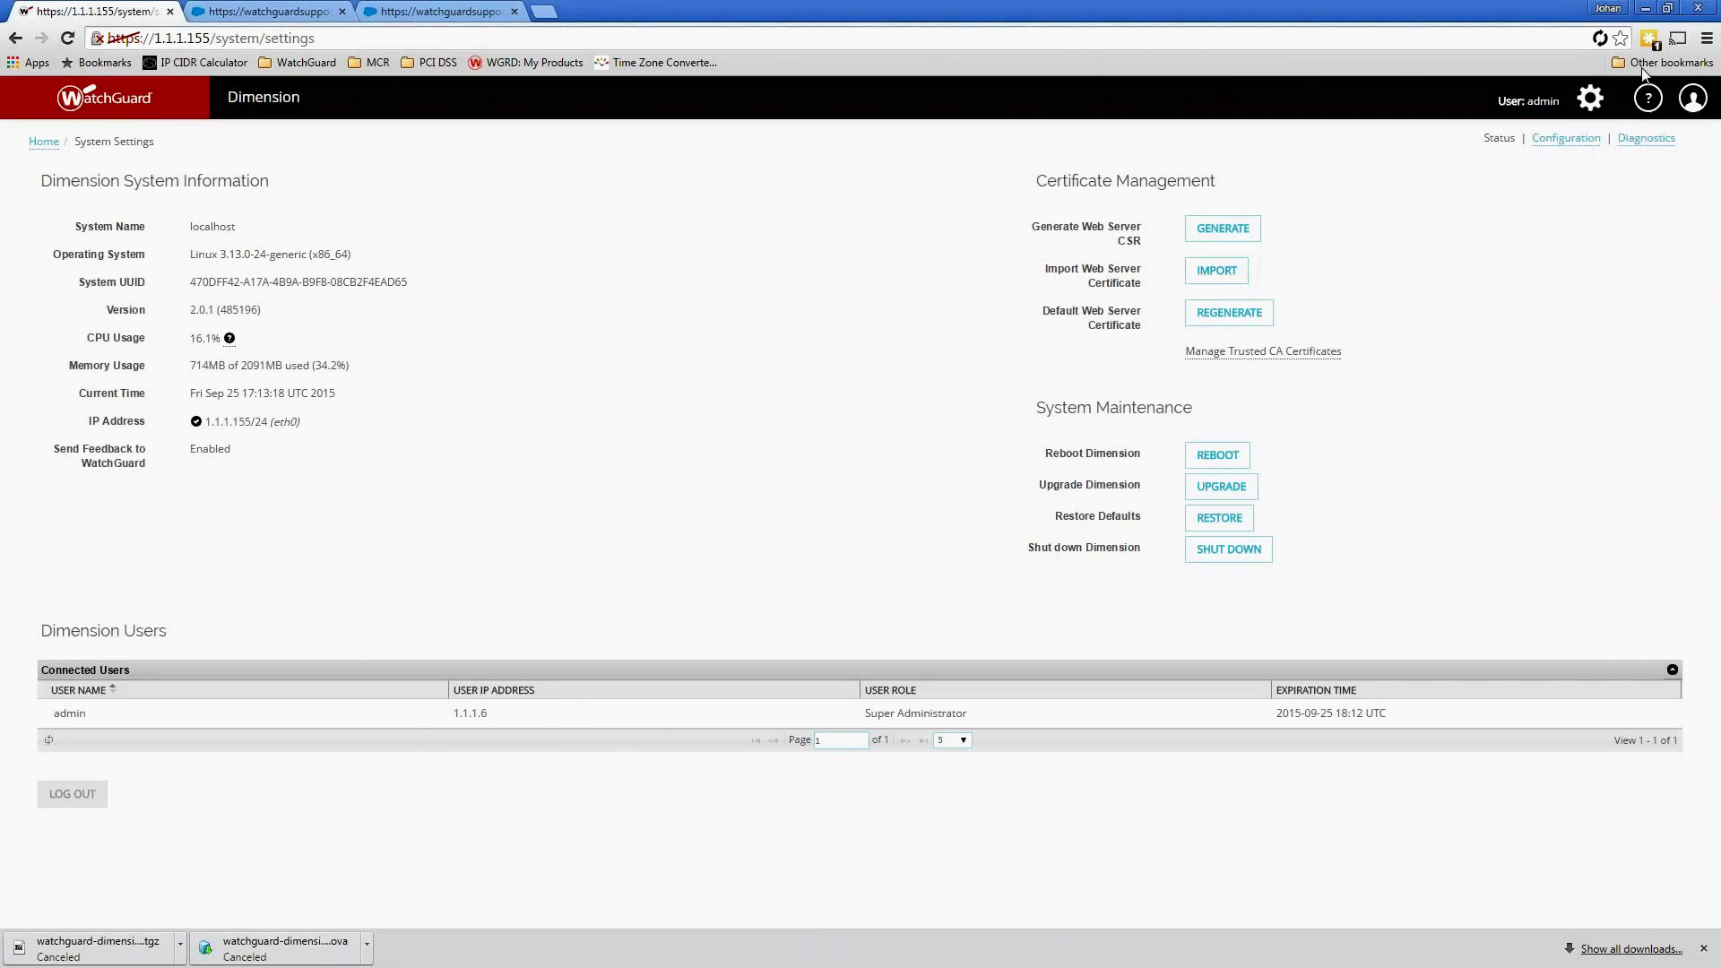
pyautogui.click(1201, 490)
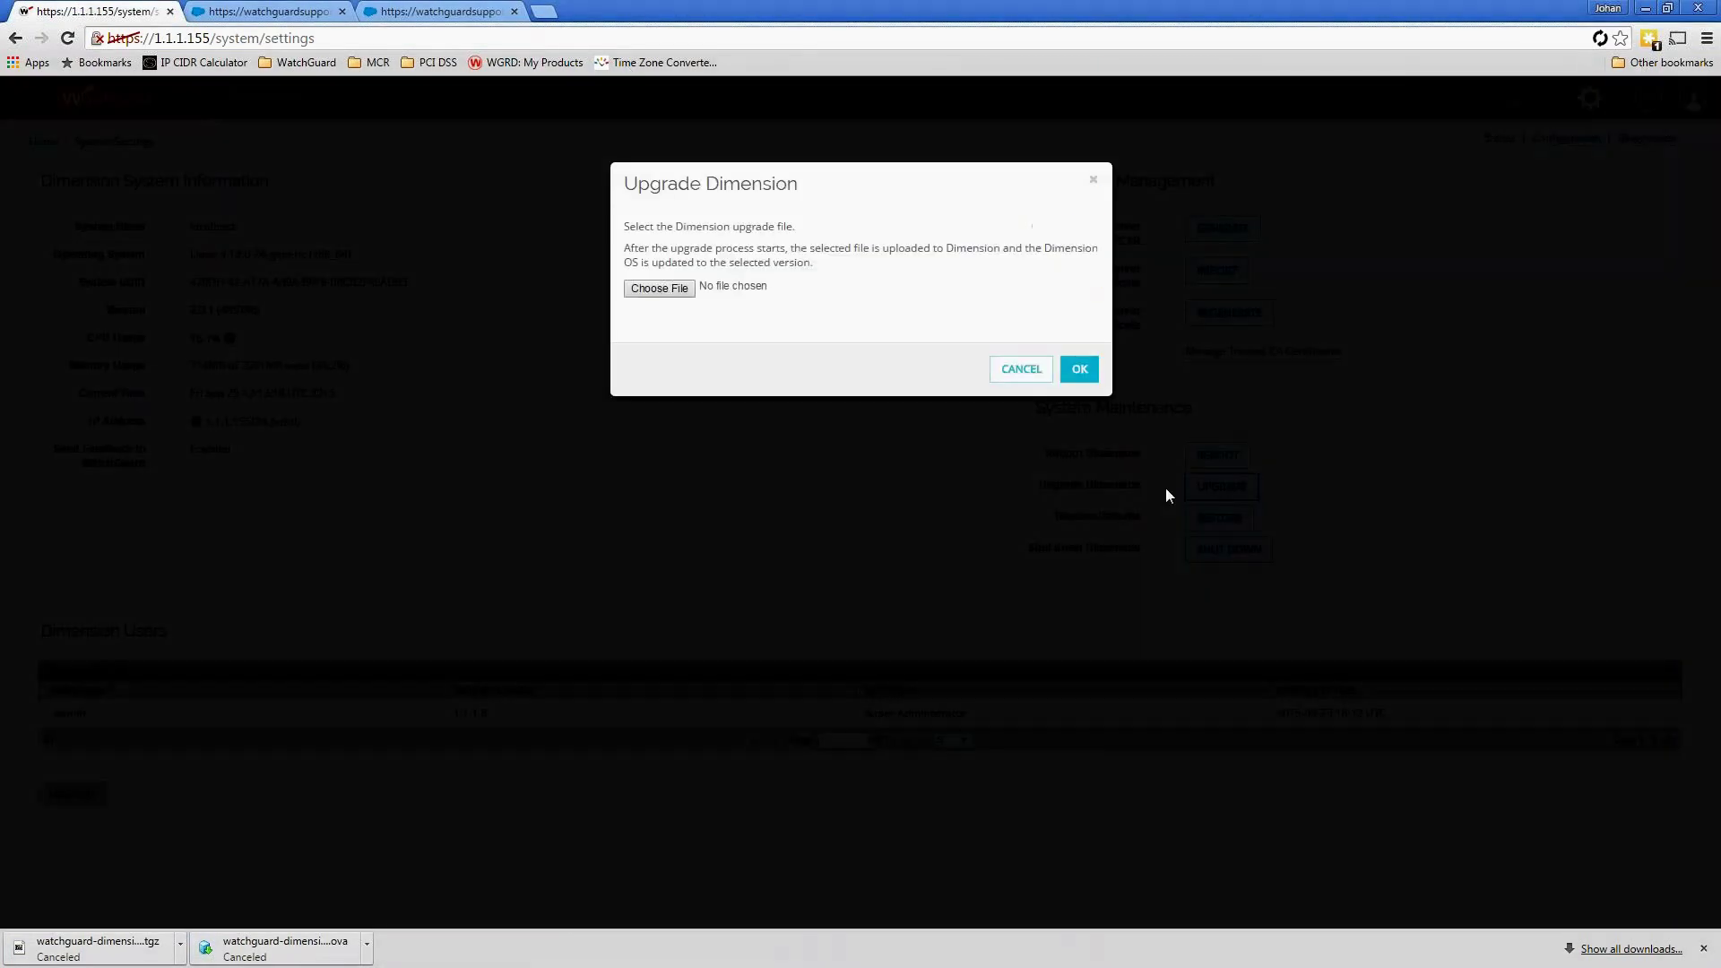
pyautogui.click(1000, 371)
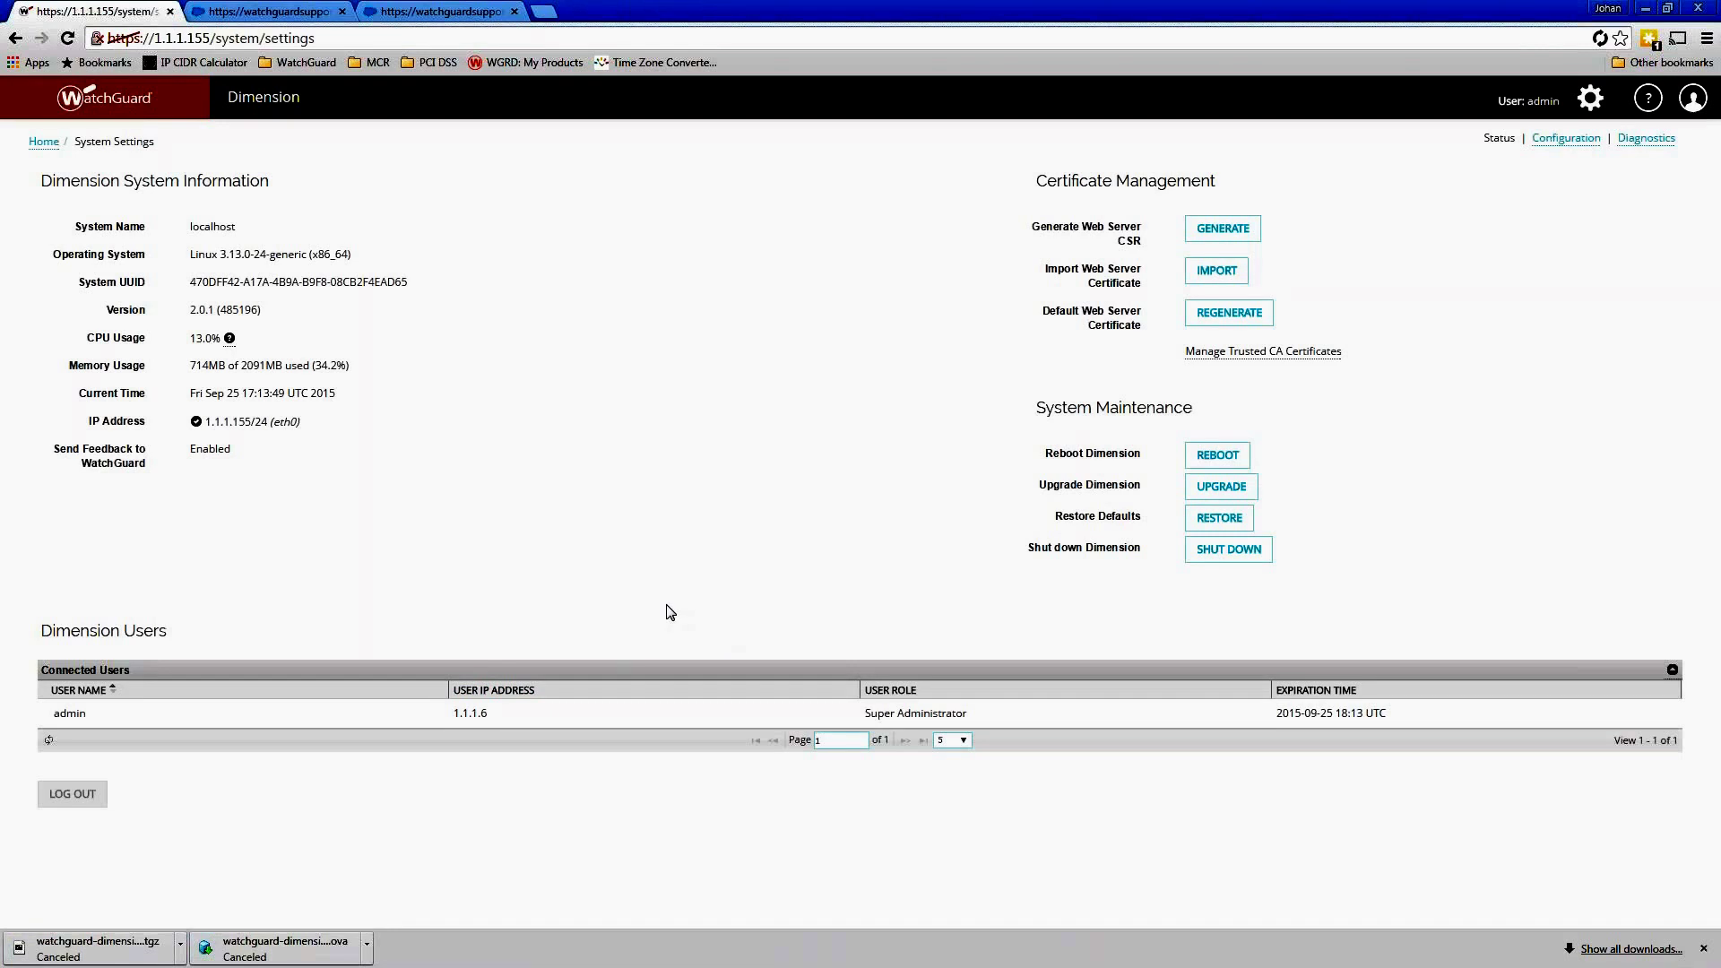
# From Dimension's home device list, start adding a managed device and keep its type as Single Device
pyautogui.click(38, 141)
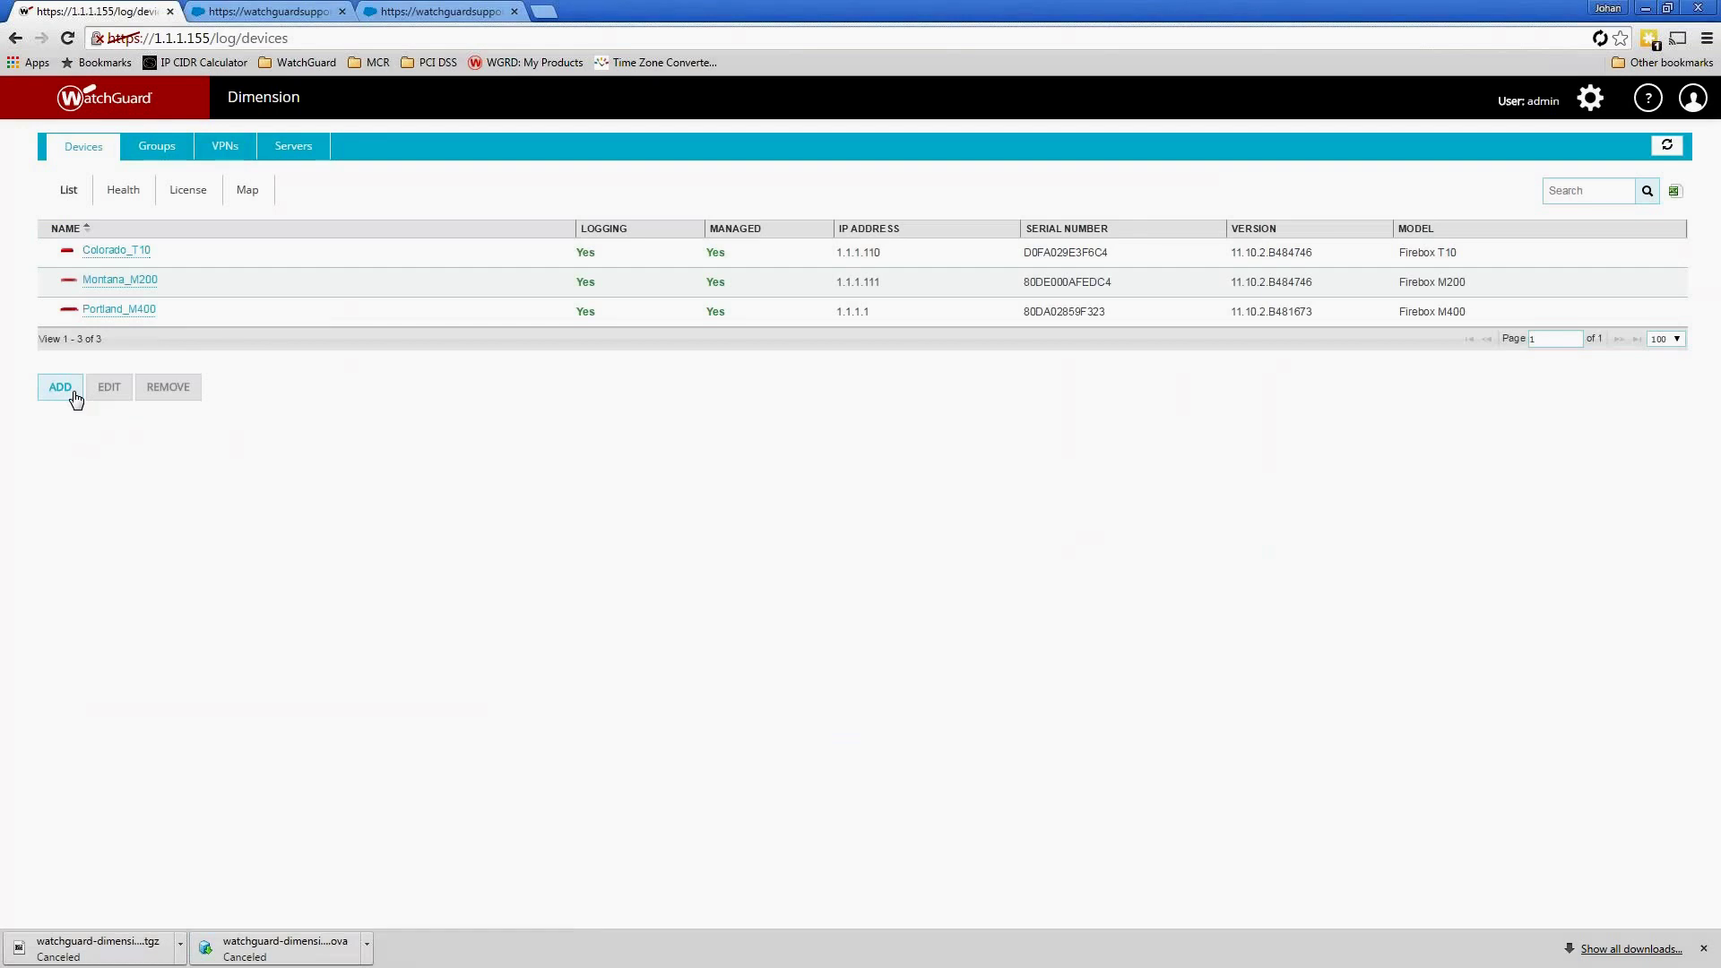
pyautogui.click(71, 393)
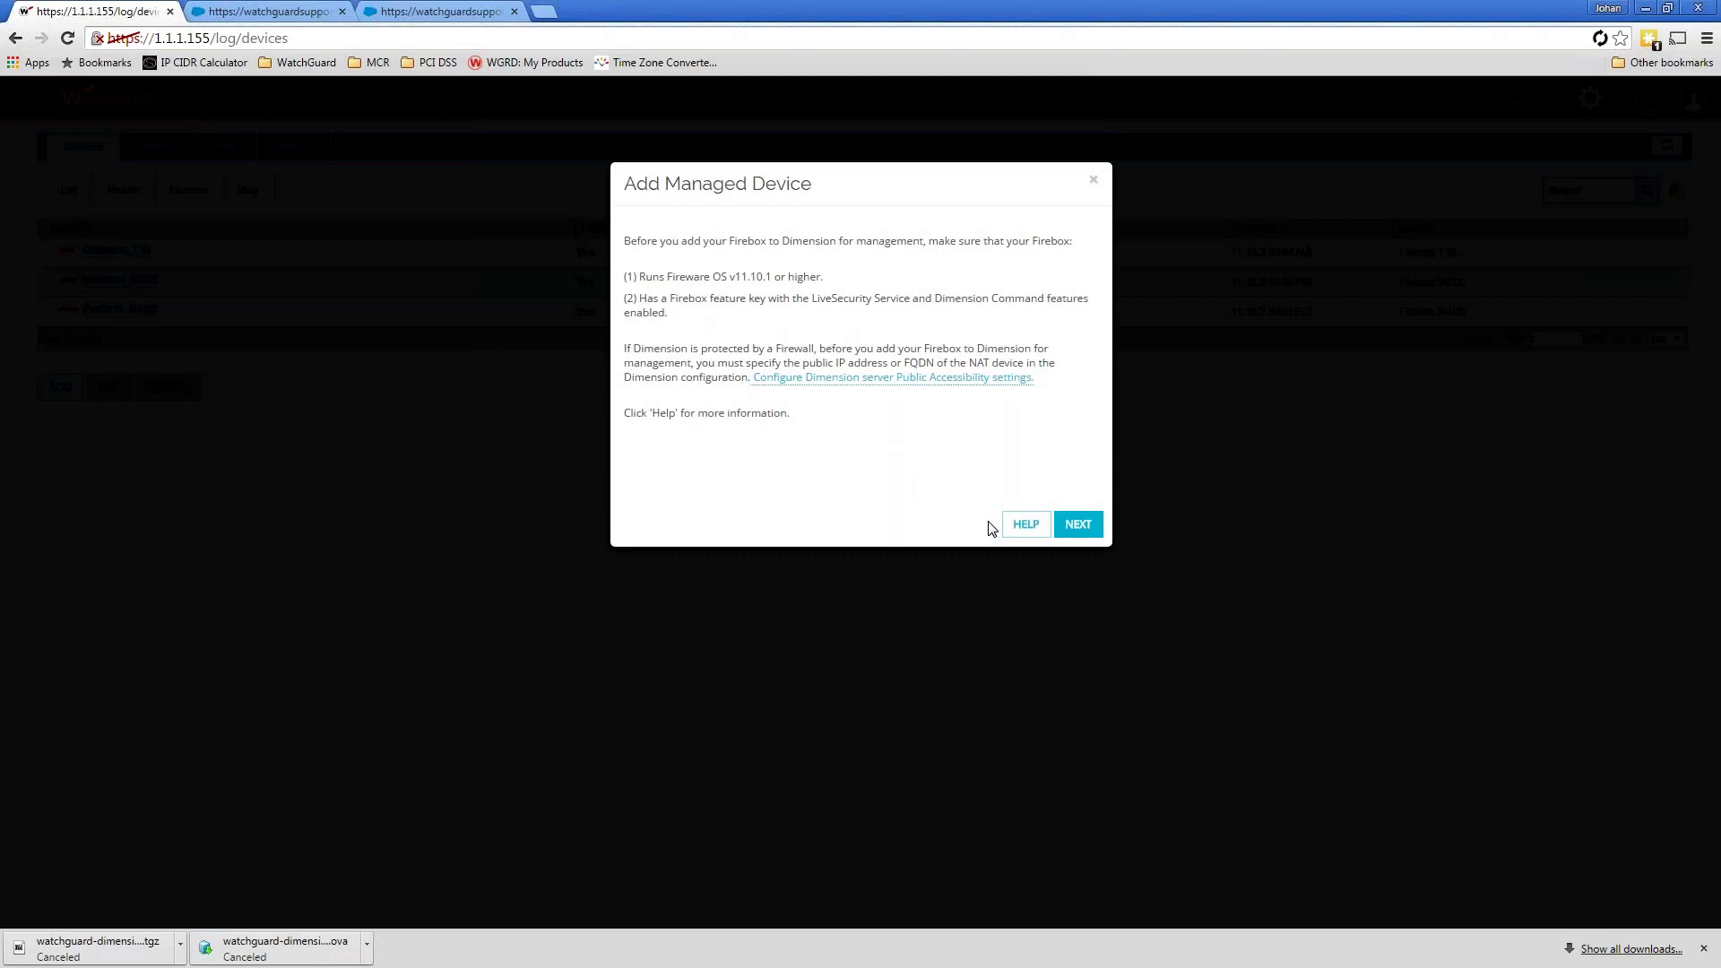
pyautogui.click(1076, 524)
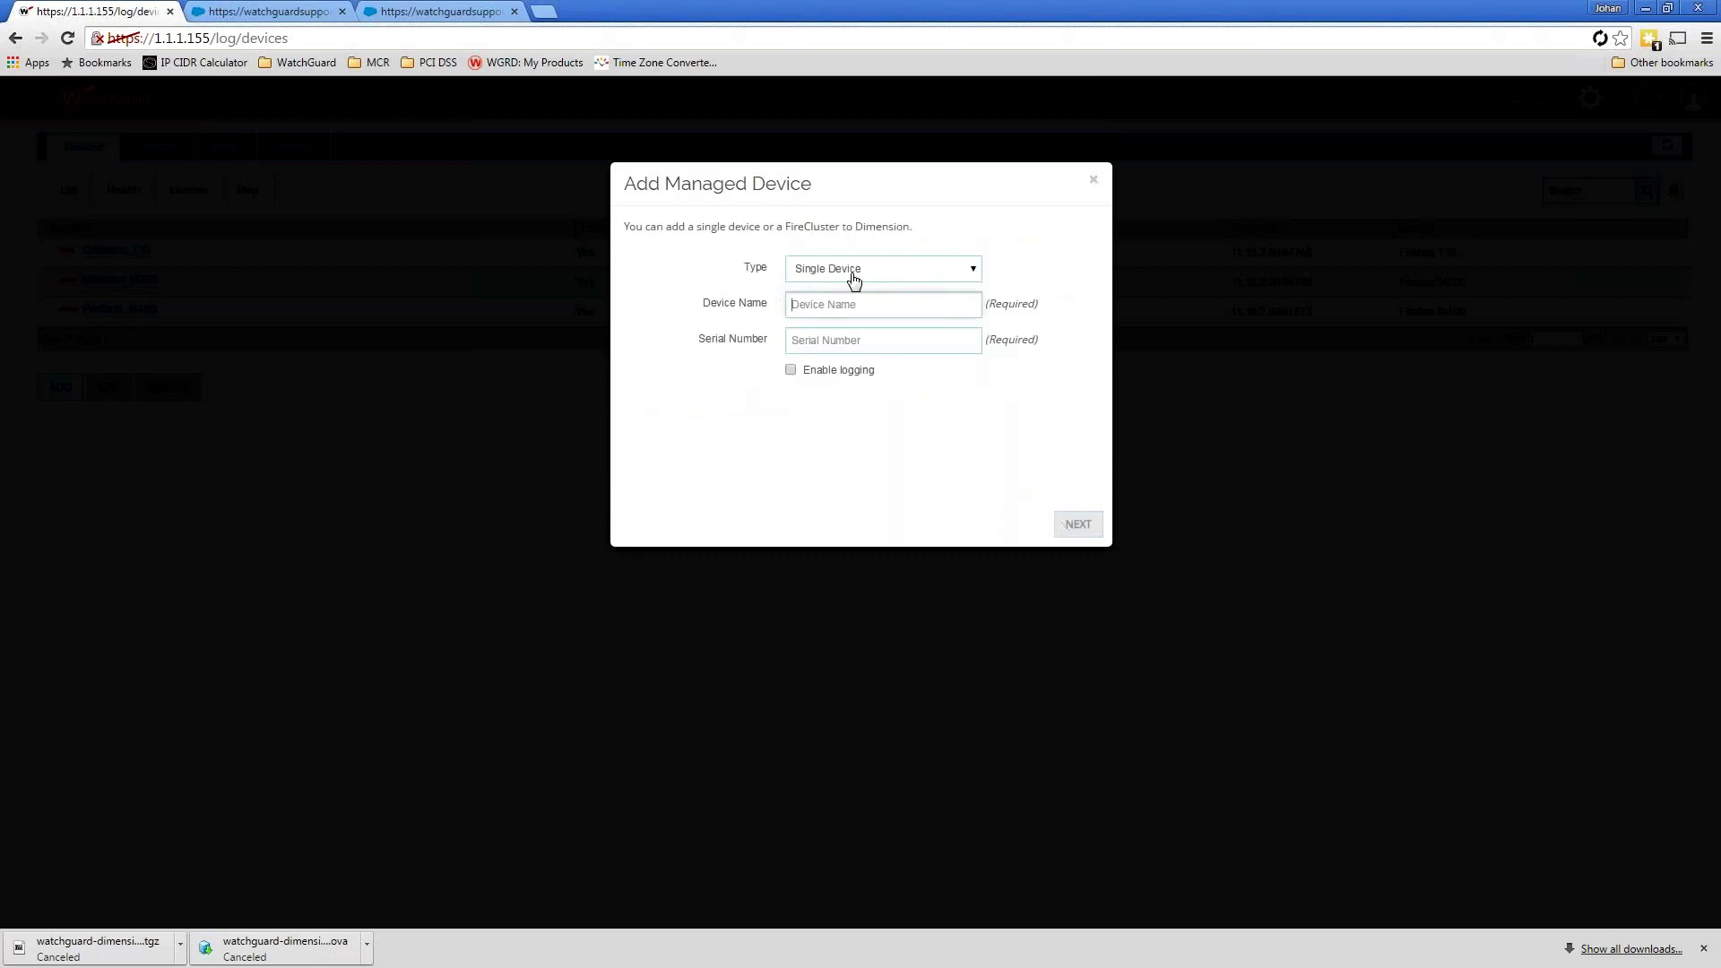
pyautogui.click(919, 271)
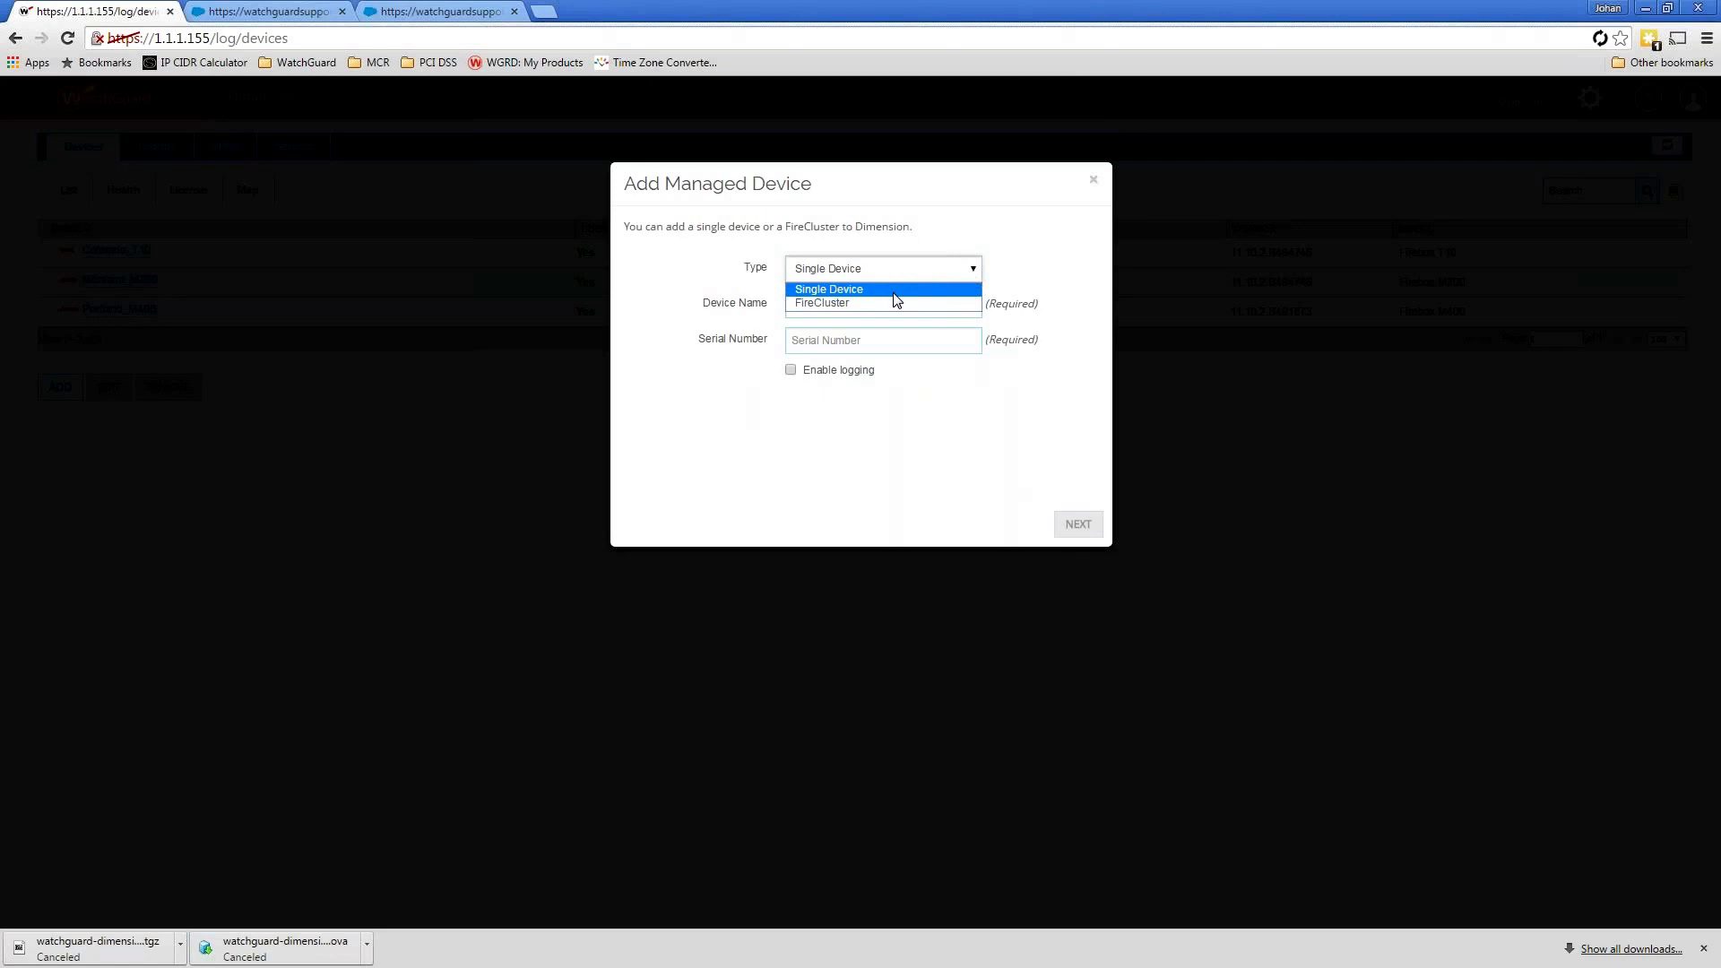
pyautogui.click(1030, 269)
# Name the new device M300_Seattle, enter ABCDEFAASD as its serial number, and try to continue
pyautogui.click(945, 306)
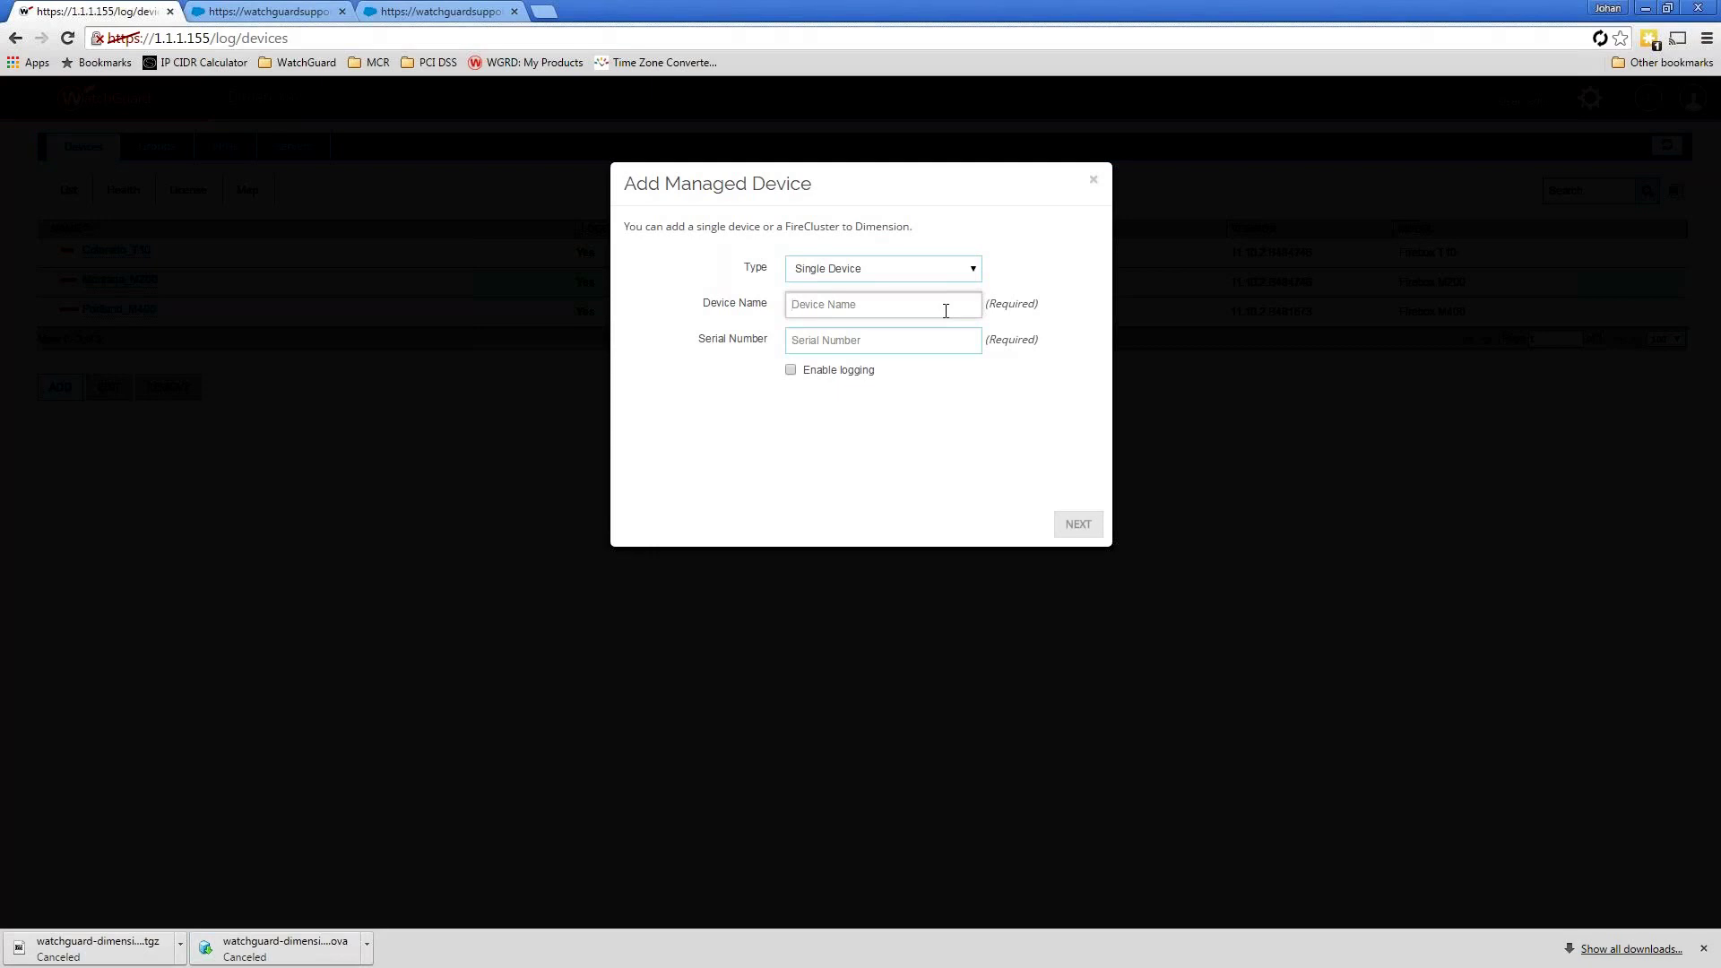
pyautogui.write('M300_Seattle')
pyautogui.press('Tab')
pyautogui.write('A')
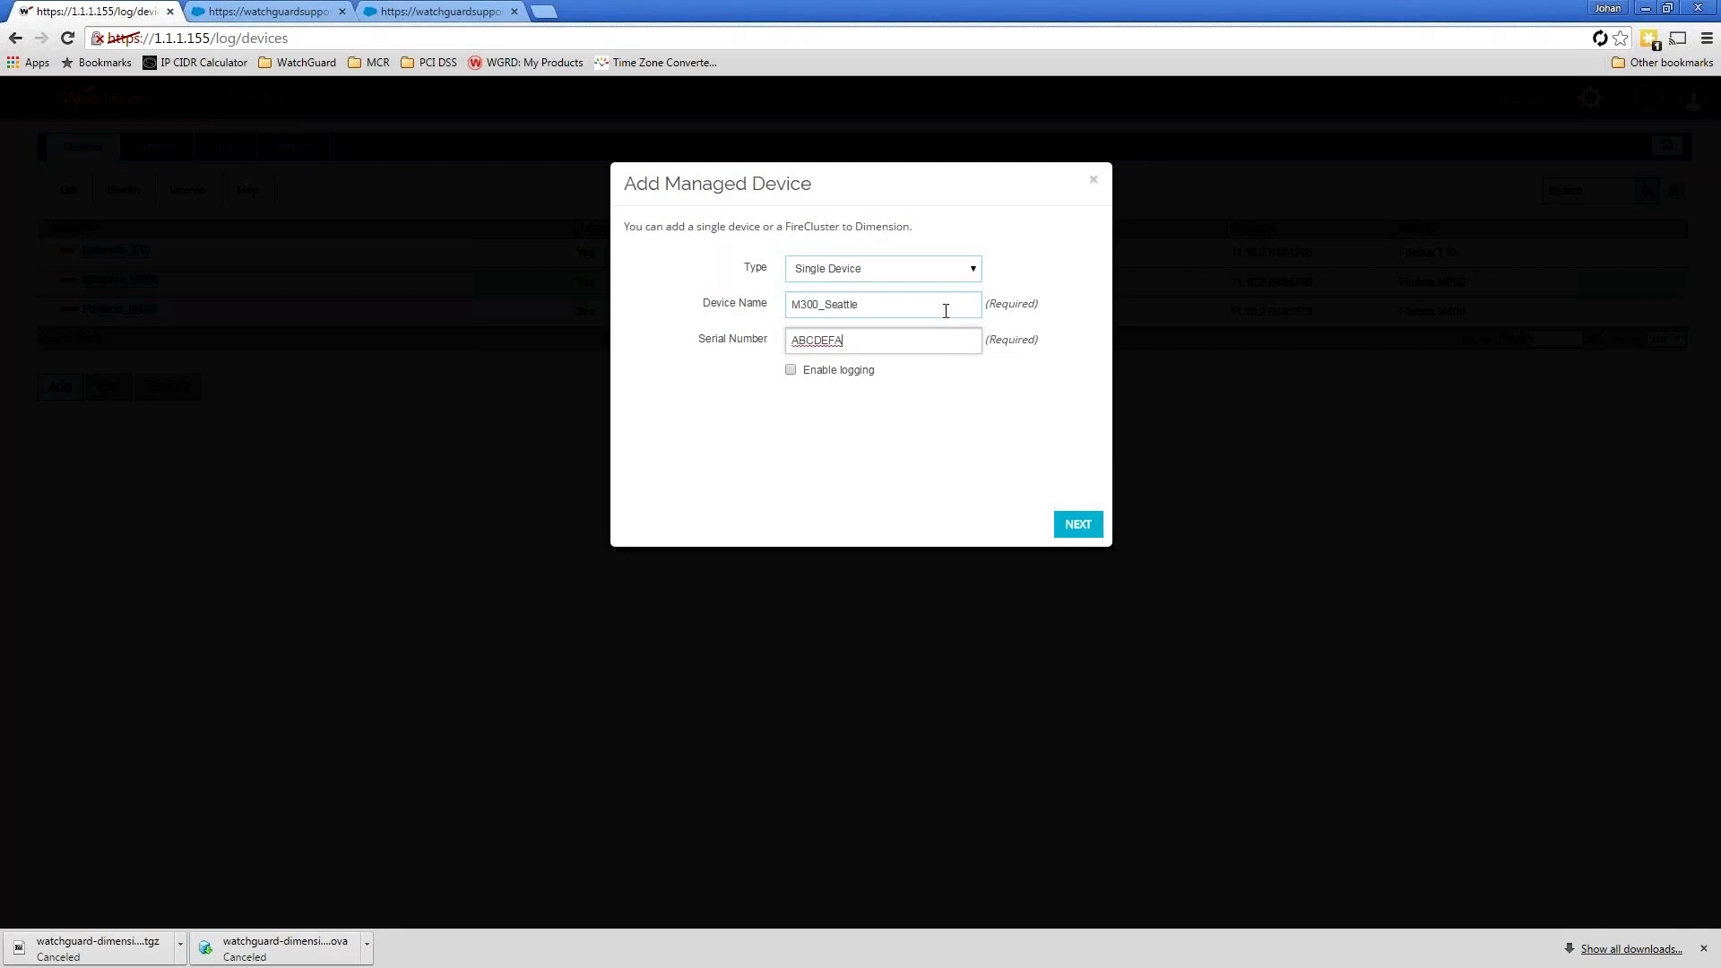
pyautogui.write('BCDEFAASD')
pyautogui.click(1072, 523)
pyautogui.click(885, 332)
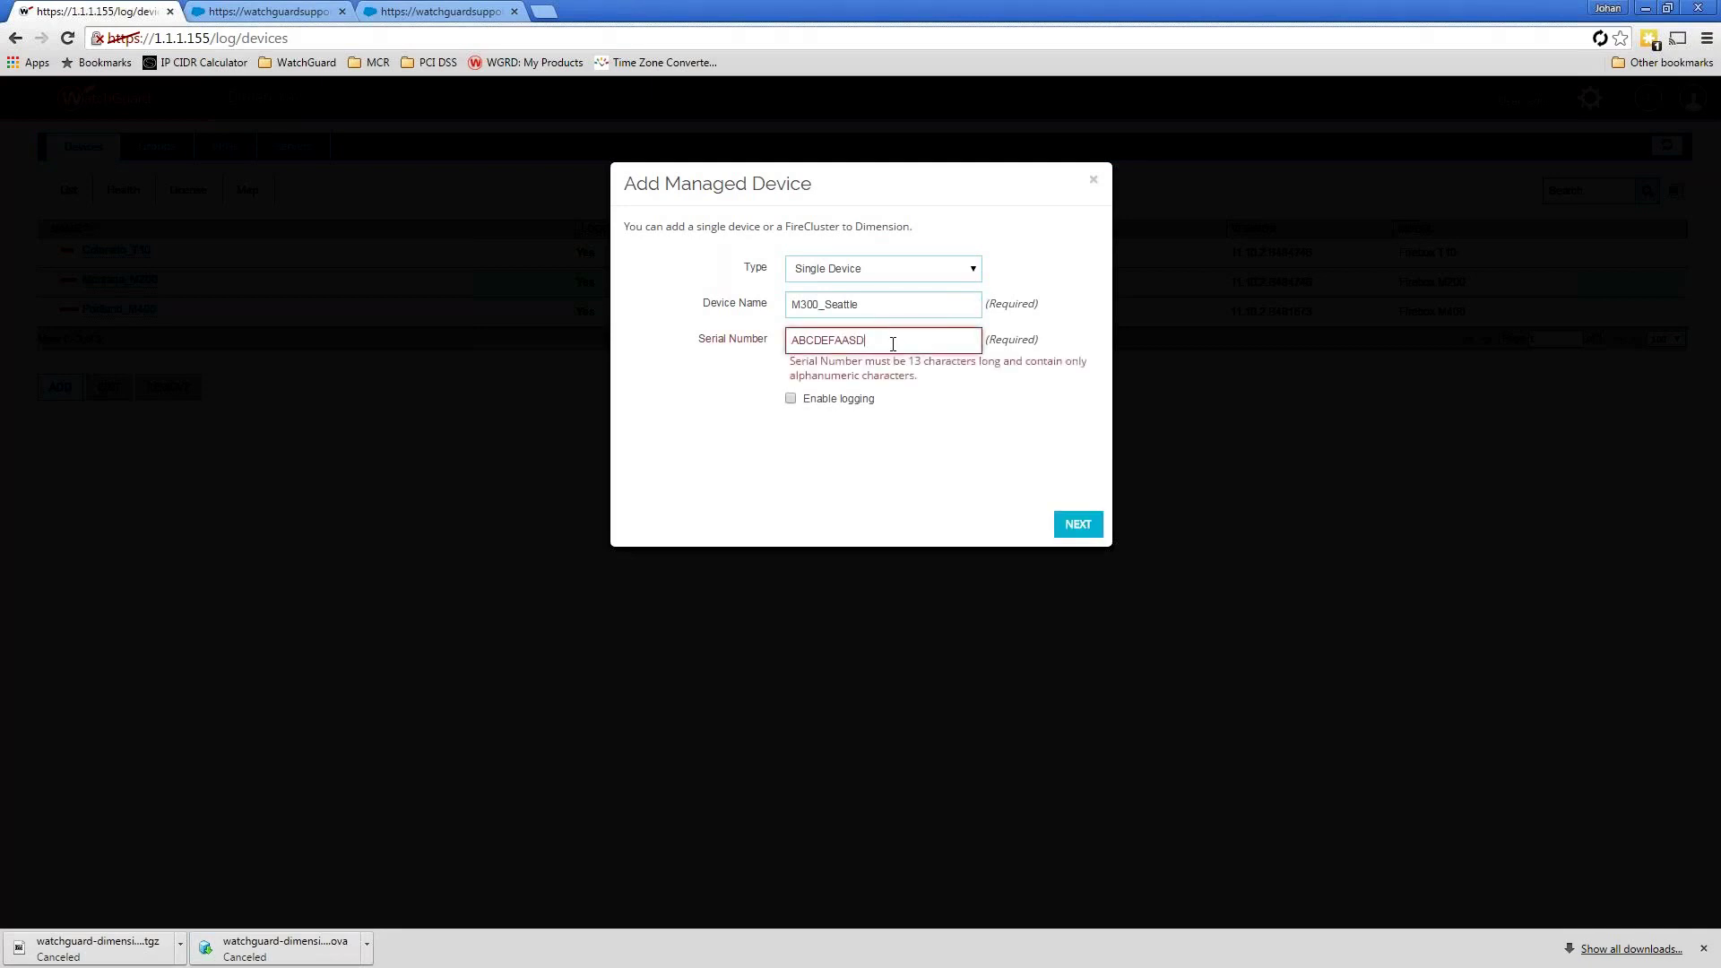
# Complete the serial number as ABCDEFAASDDSA, enable logging, and submit the new managed device
pyautogui.write('#')
pyautogui.press('BackSpace')
pyautogui.write('@')
pyautogui.click(1076, 525)
pyautogui.click(860, 340)
pyautogui.click(789, 398)
pyautogui.click(1076, 523)
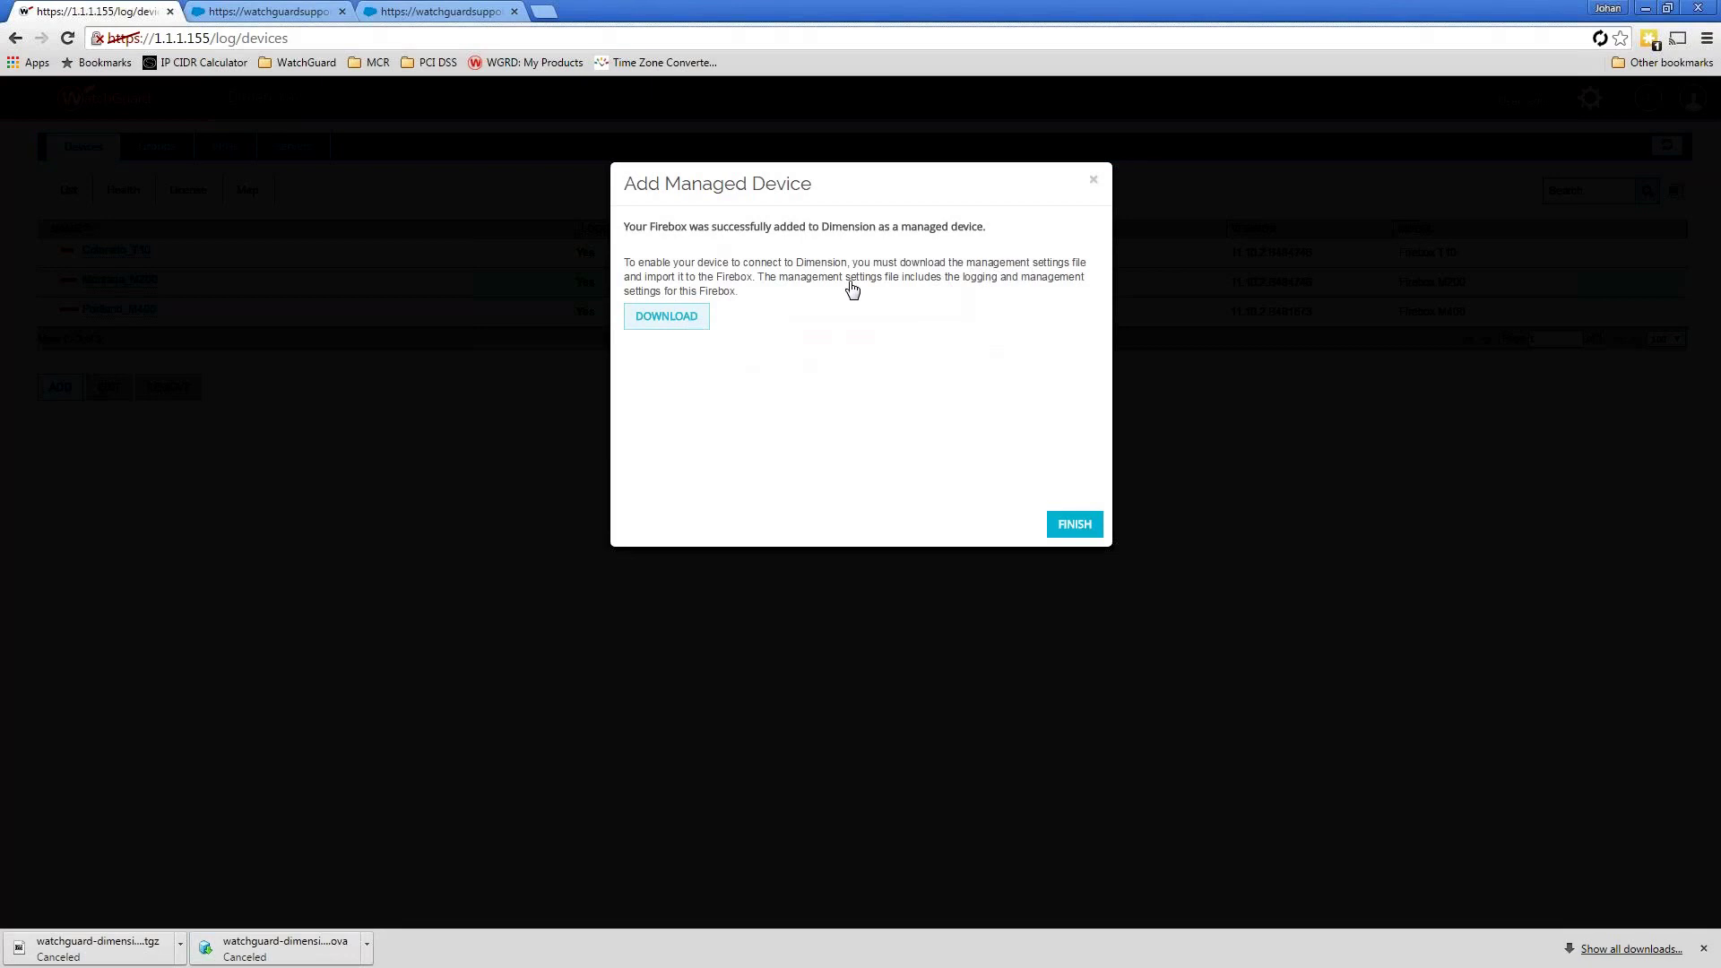
# Download the management settings file for M300_Seattle and finish adding the device
pyautogui.click(696, 316)
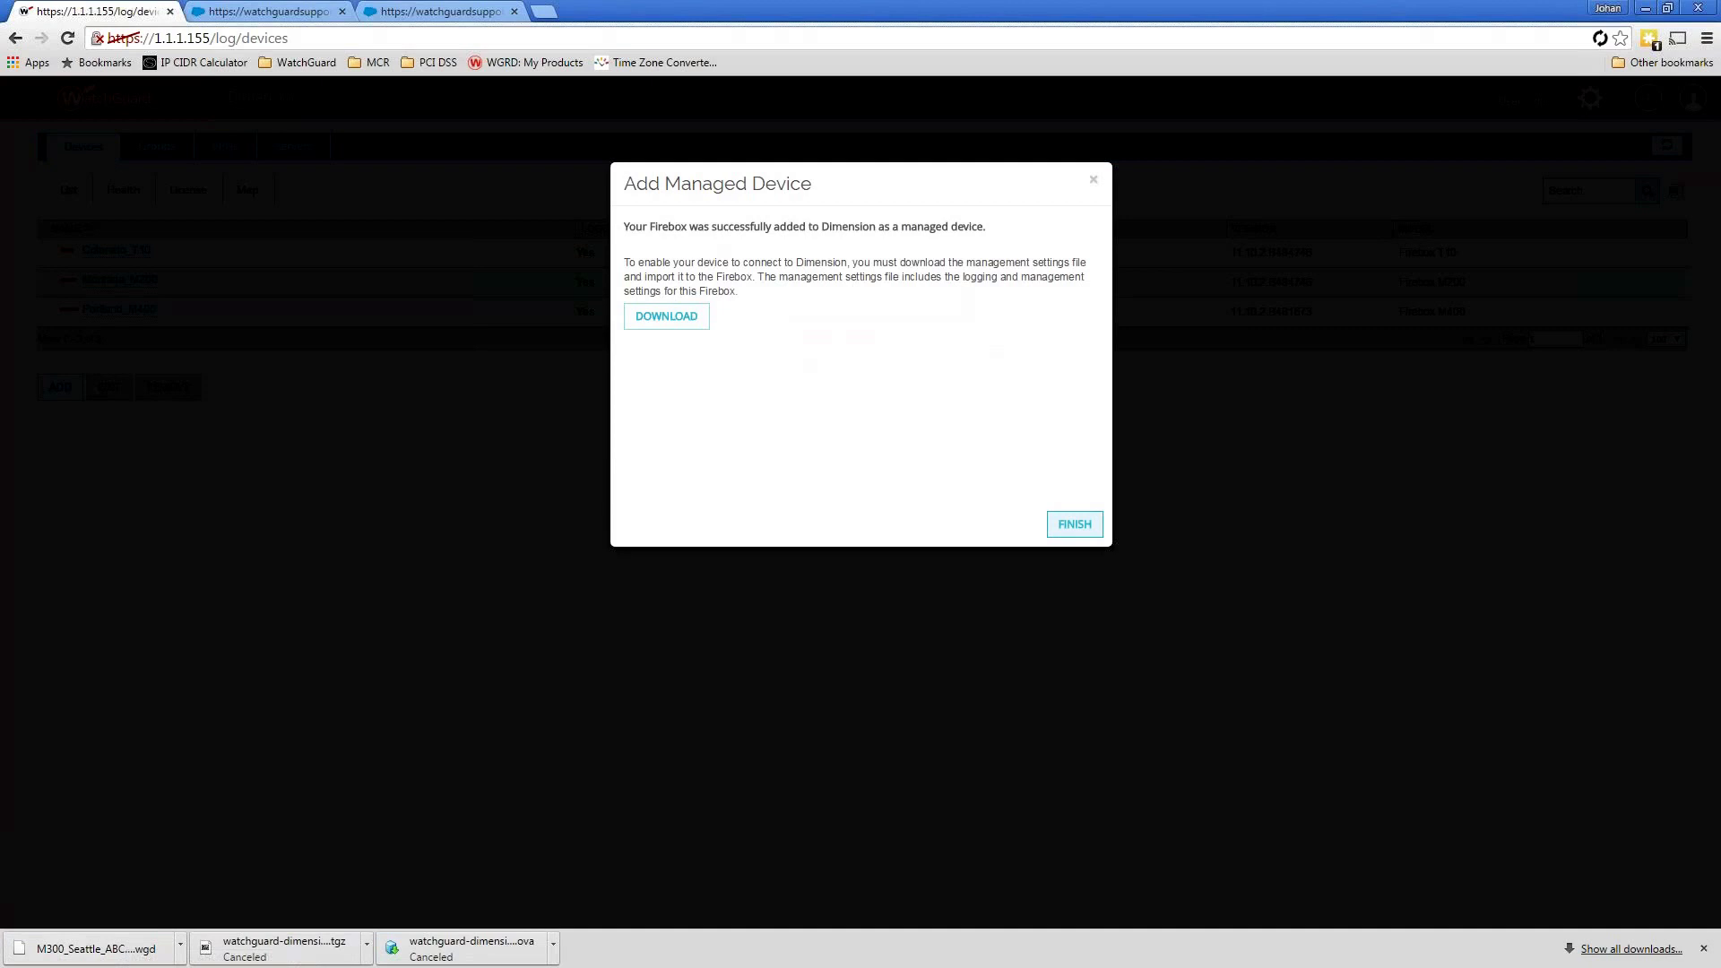
pyautogui.click(1074, 524)
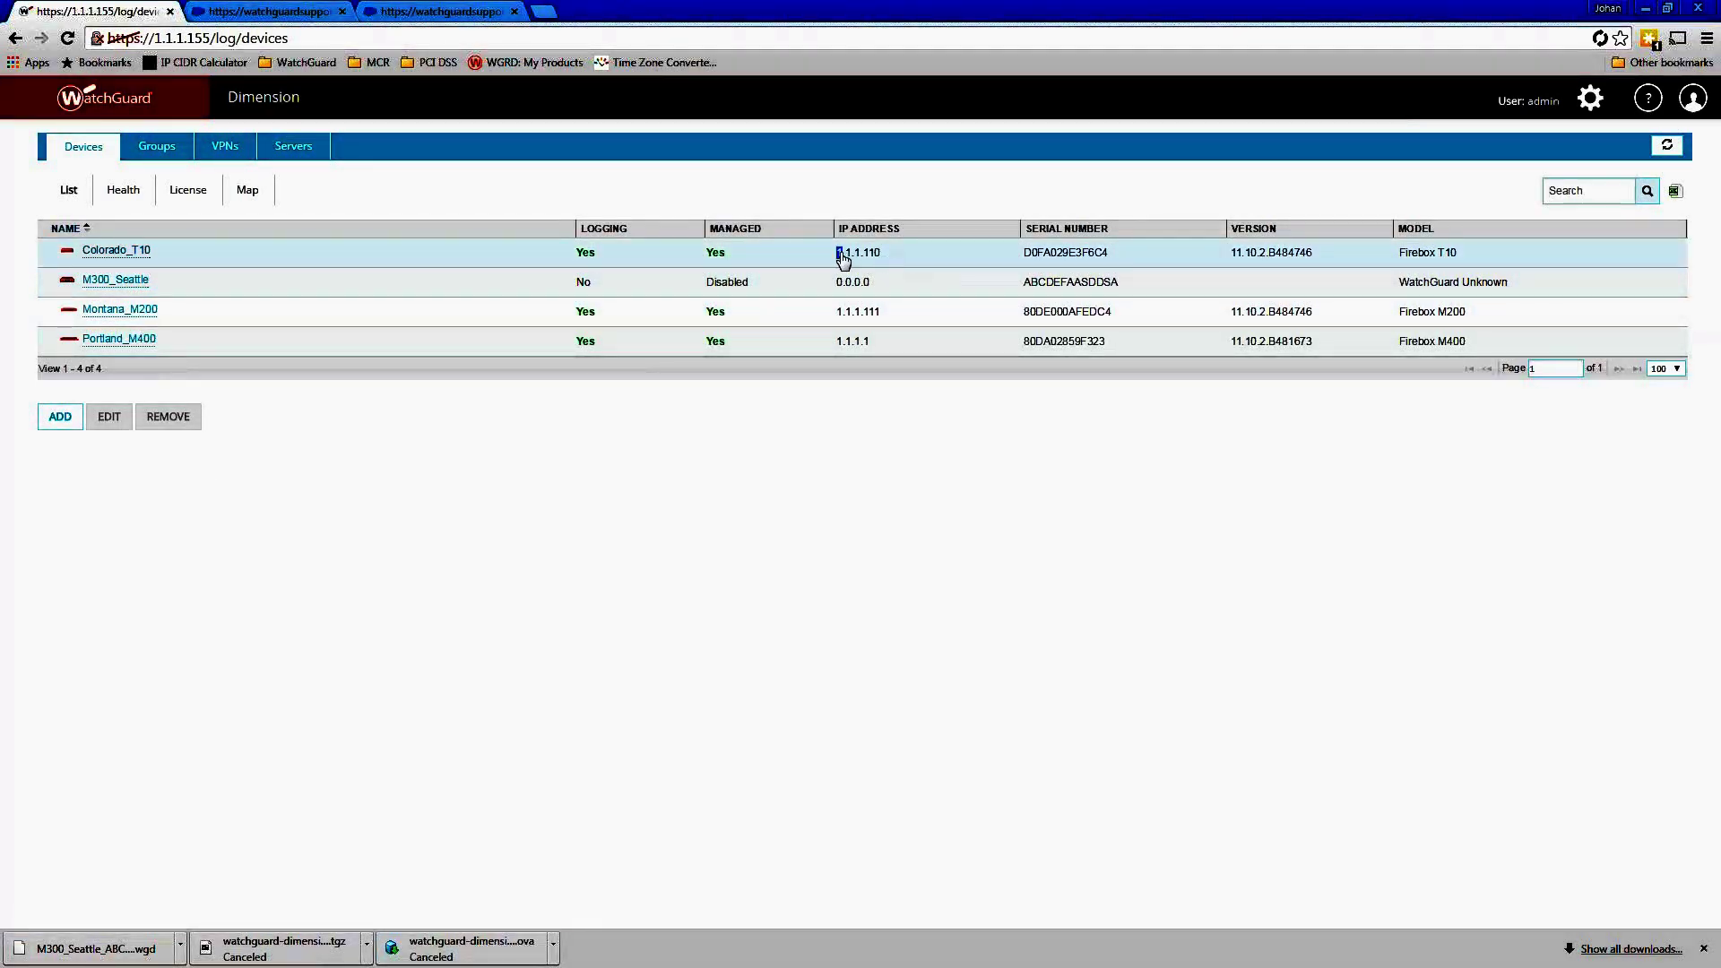
pyautogui.click(882, 261)
pyautogui.hotkey('ctrl', 'c')
pyautogui.hotkey('ctrl', 't')
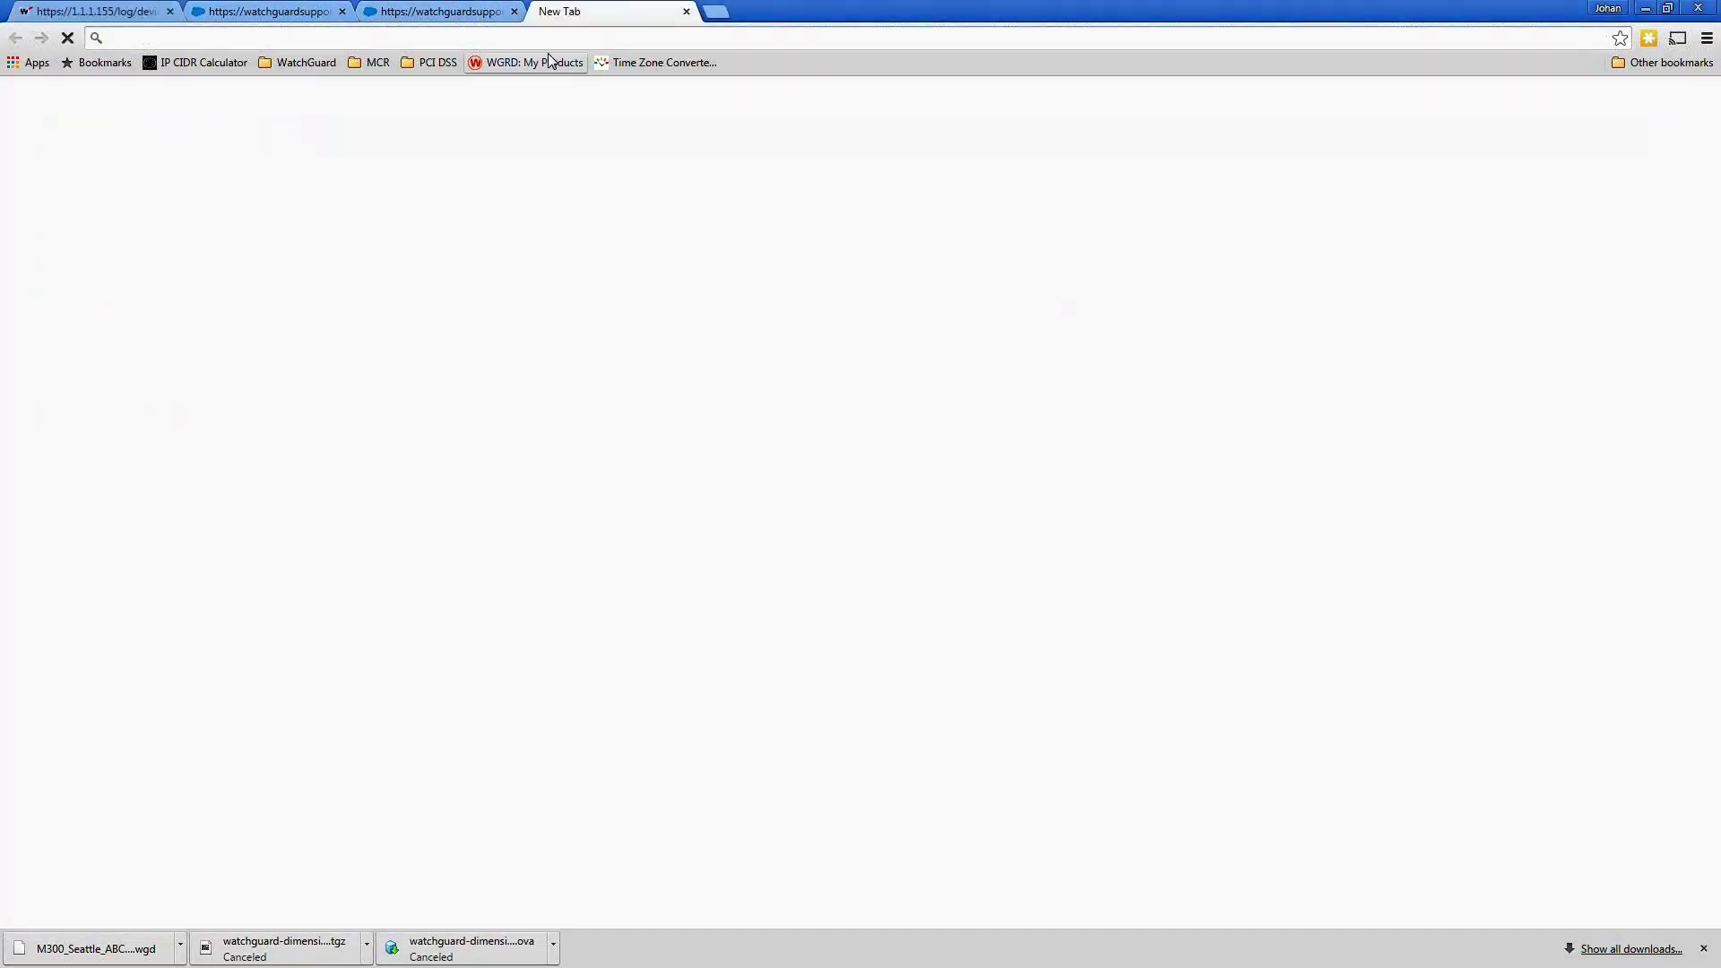
pyautogui.hotkey('ctrl', 'v')
pyautogui.press('Return')
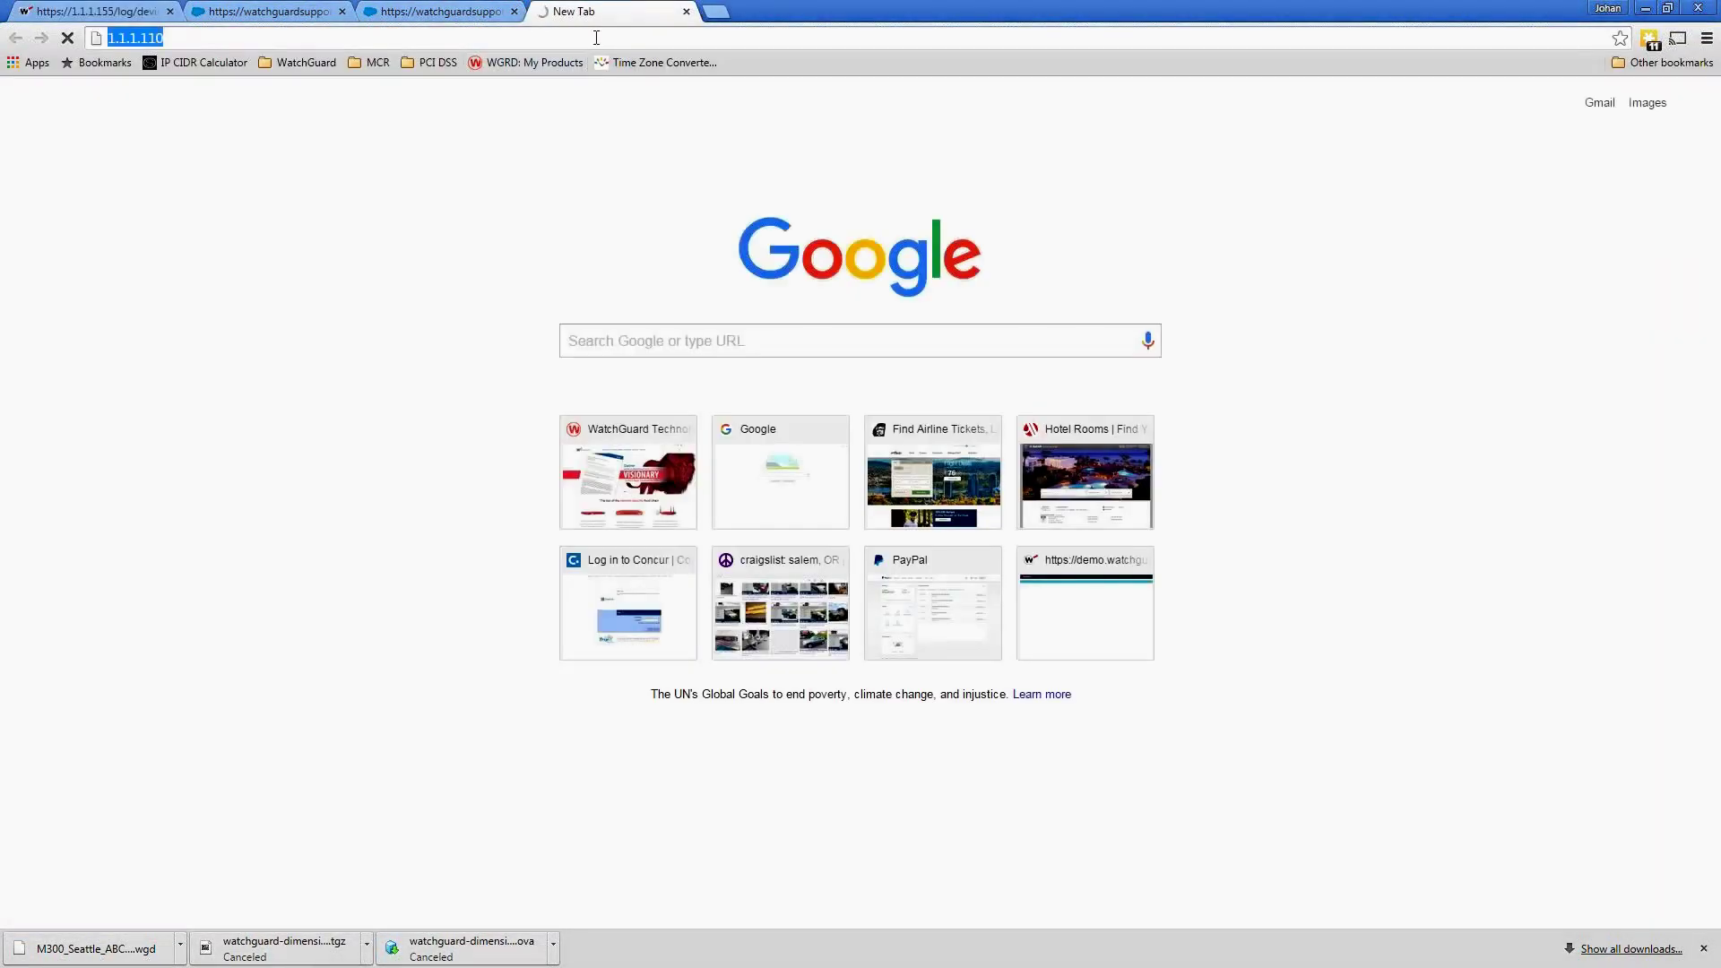
pyautogui.write('https://')
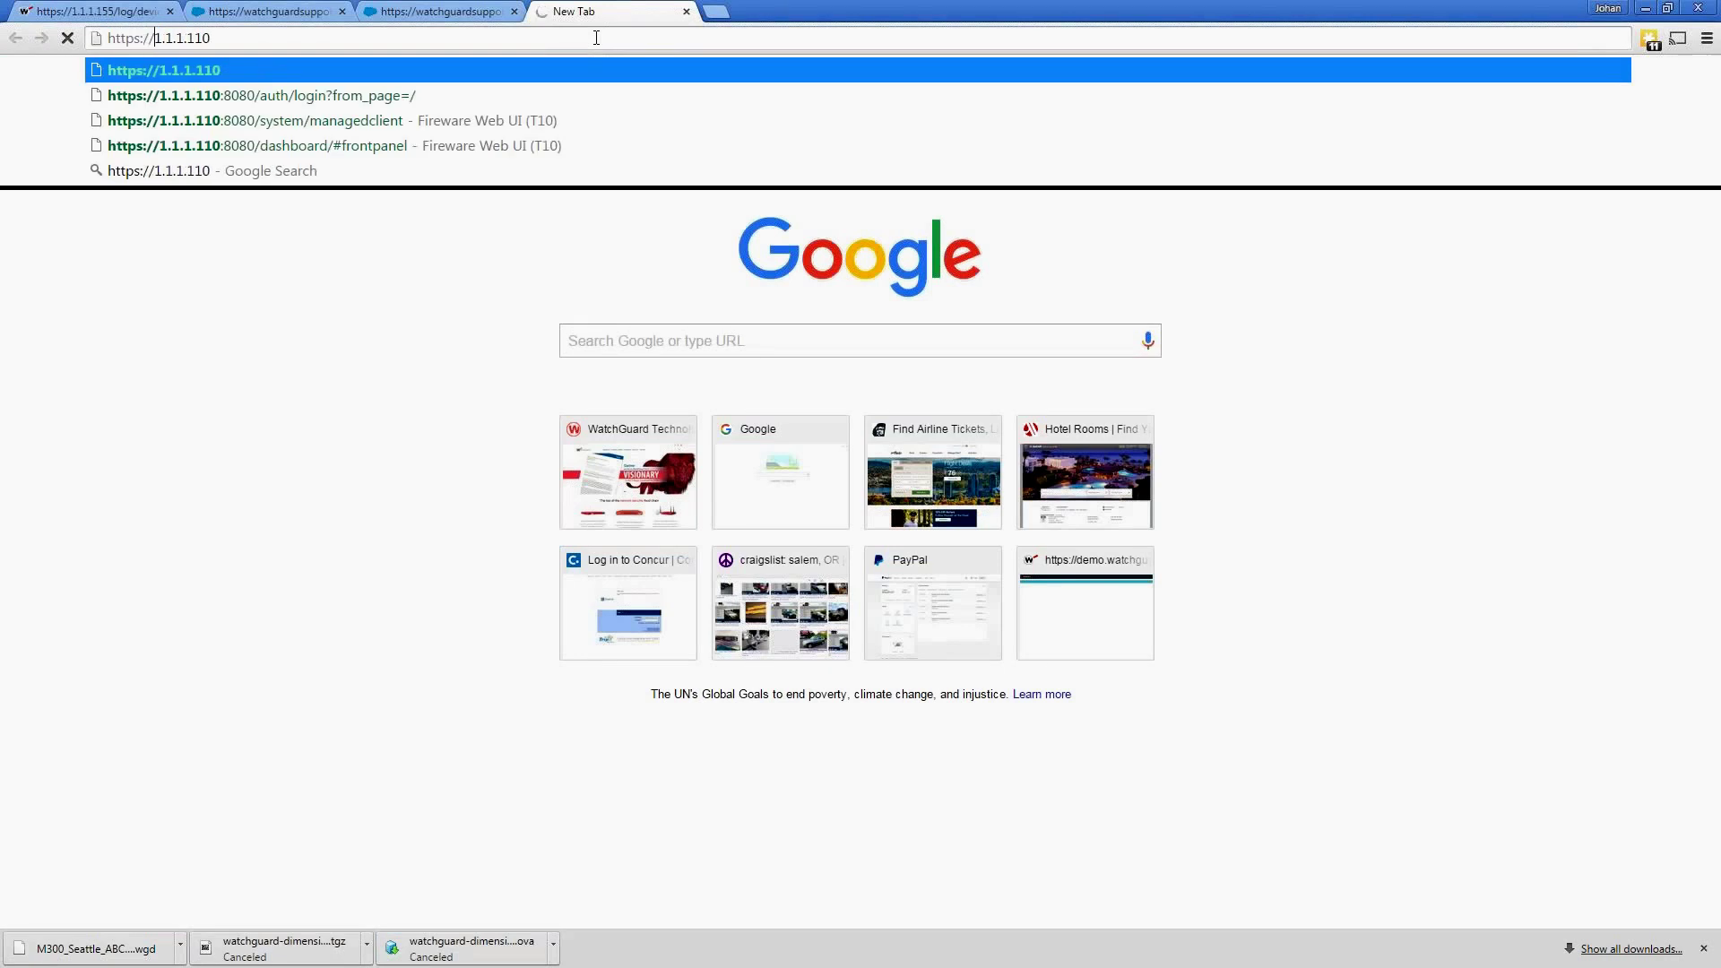
pyautogui.press('End')
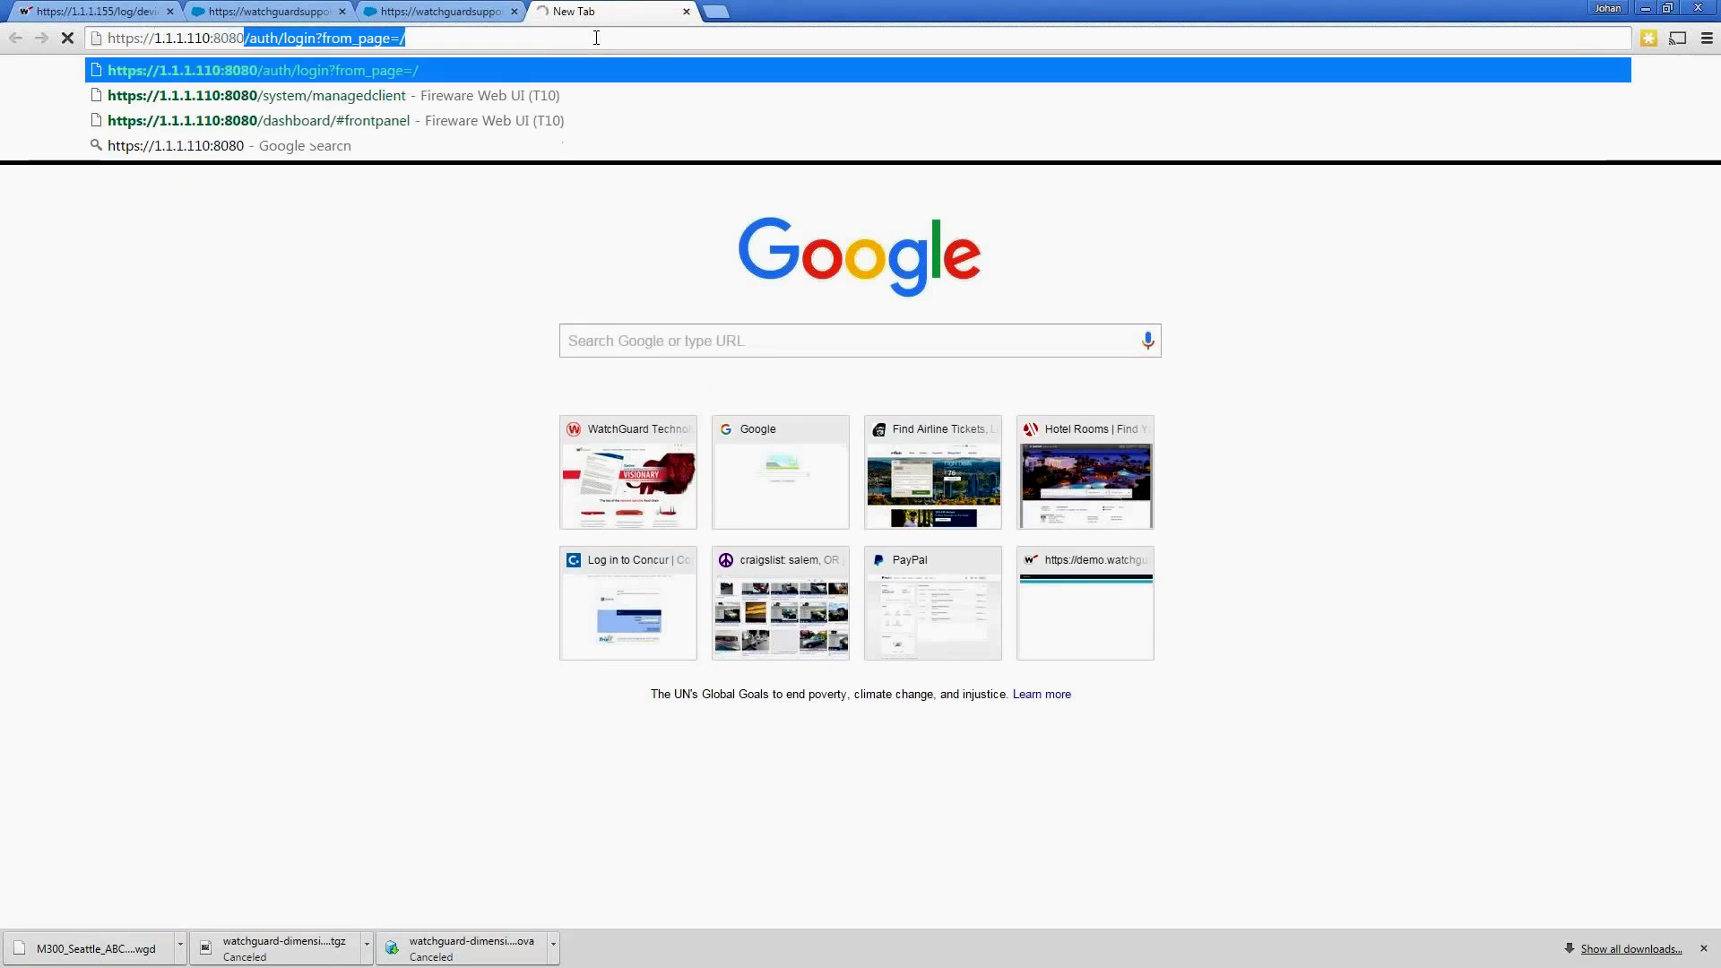
pyautogui.press('Return')
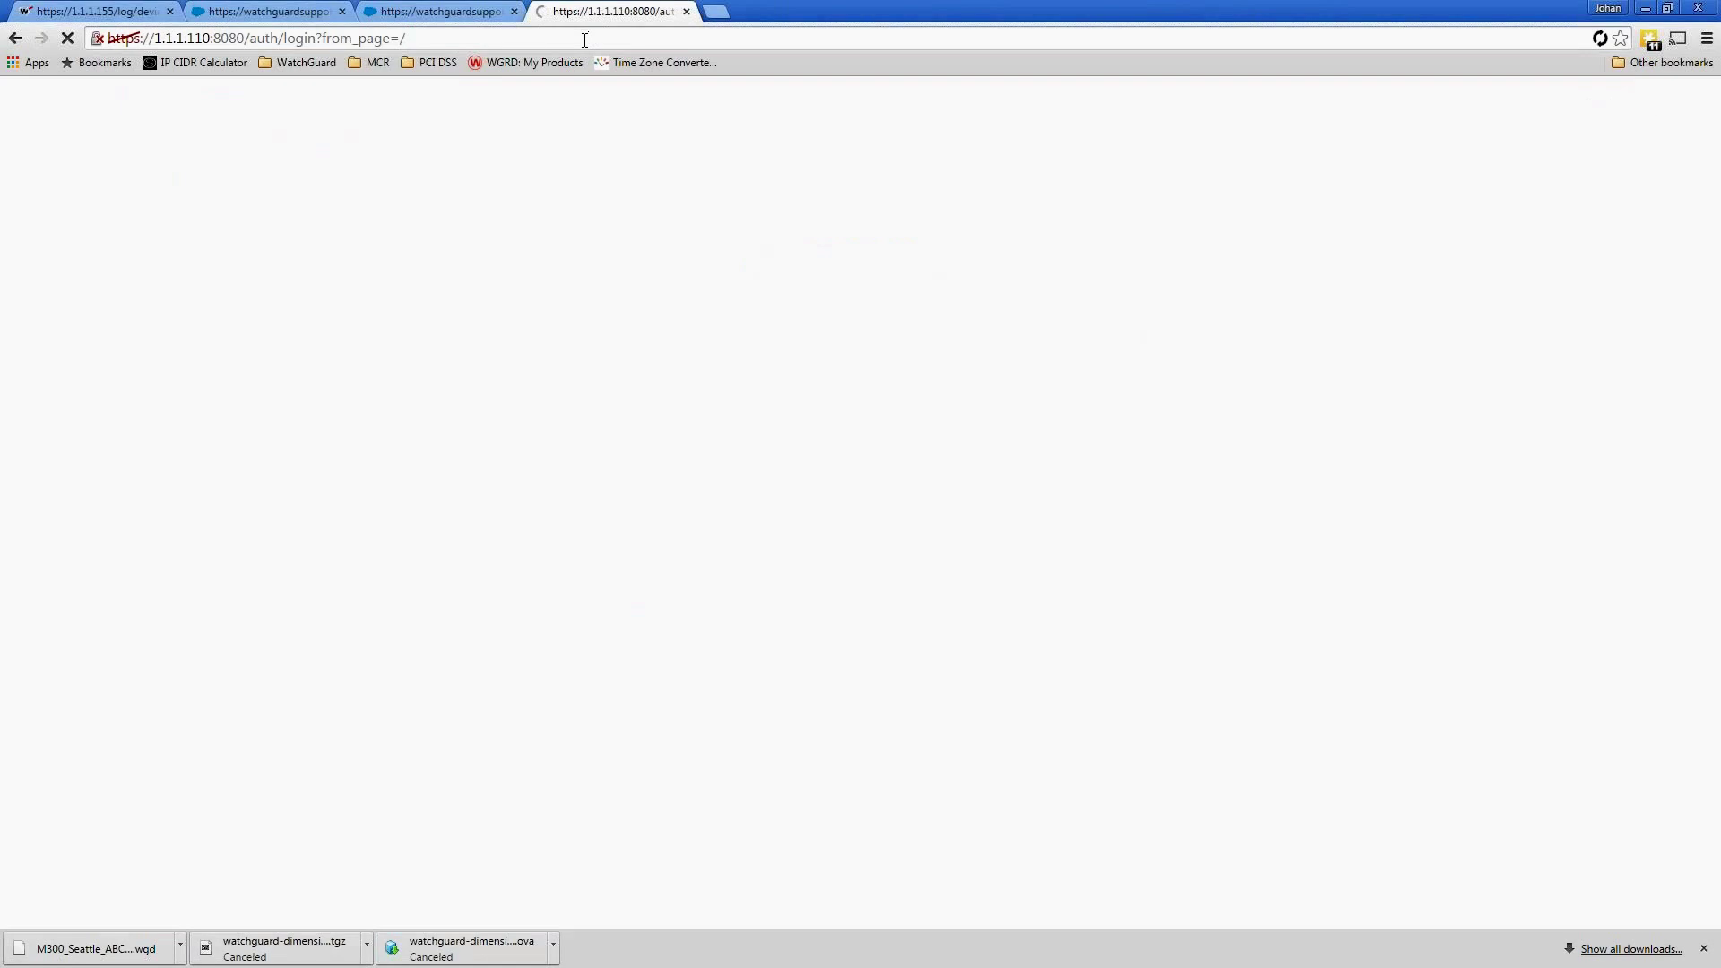
pyautogui.write('admin')
pyautogui.press('Tab')
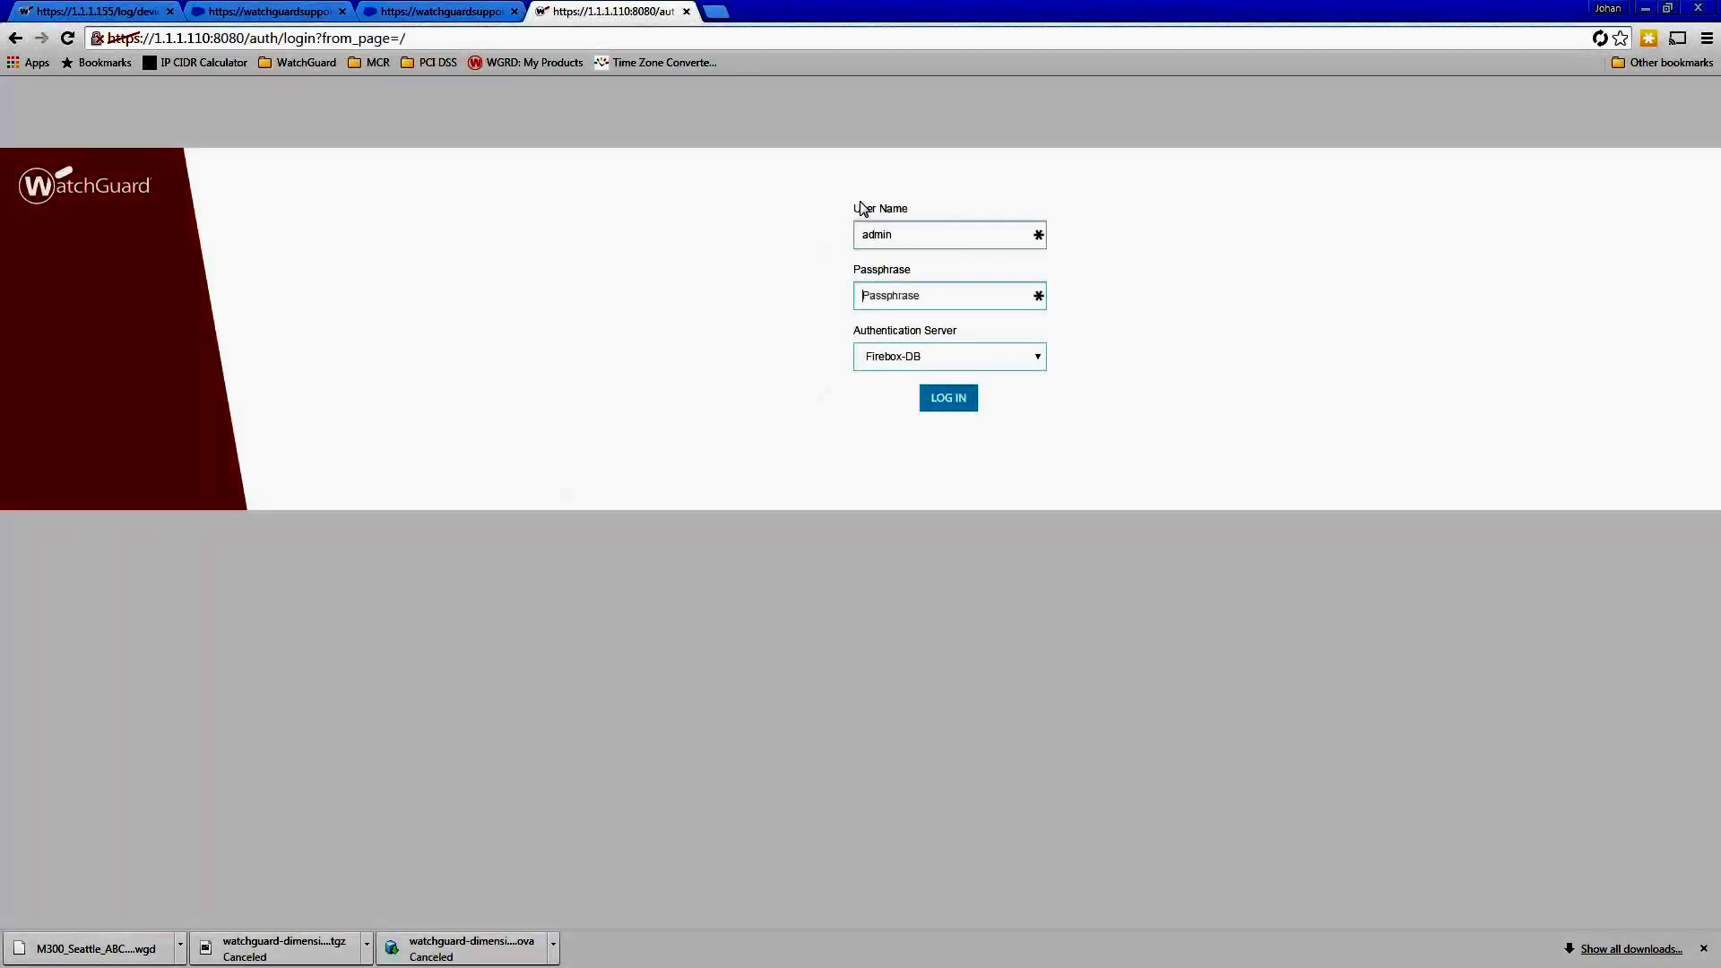
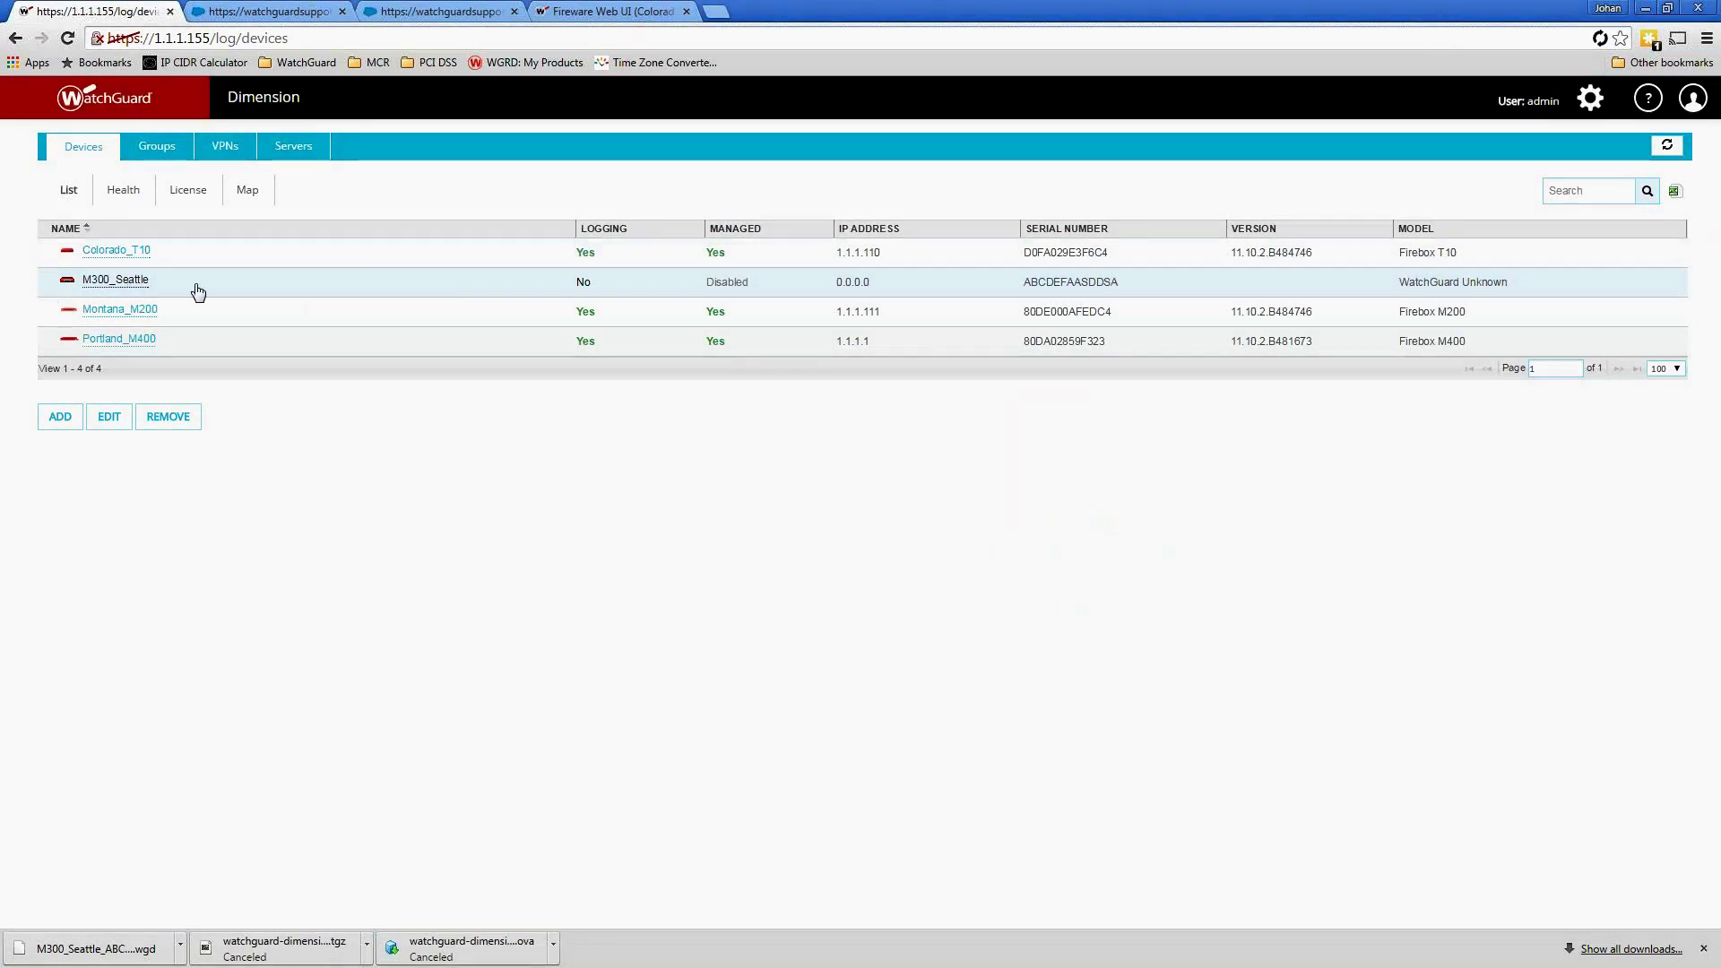
pyautogui.click(224, 287)
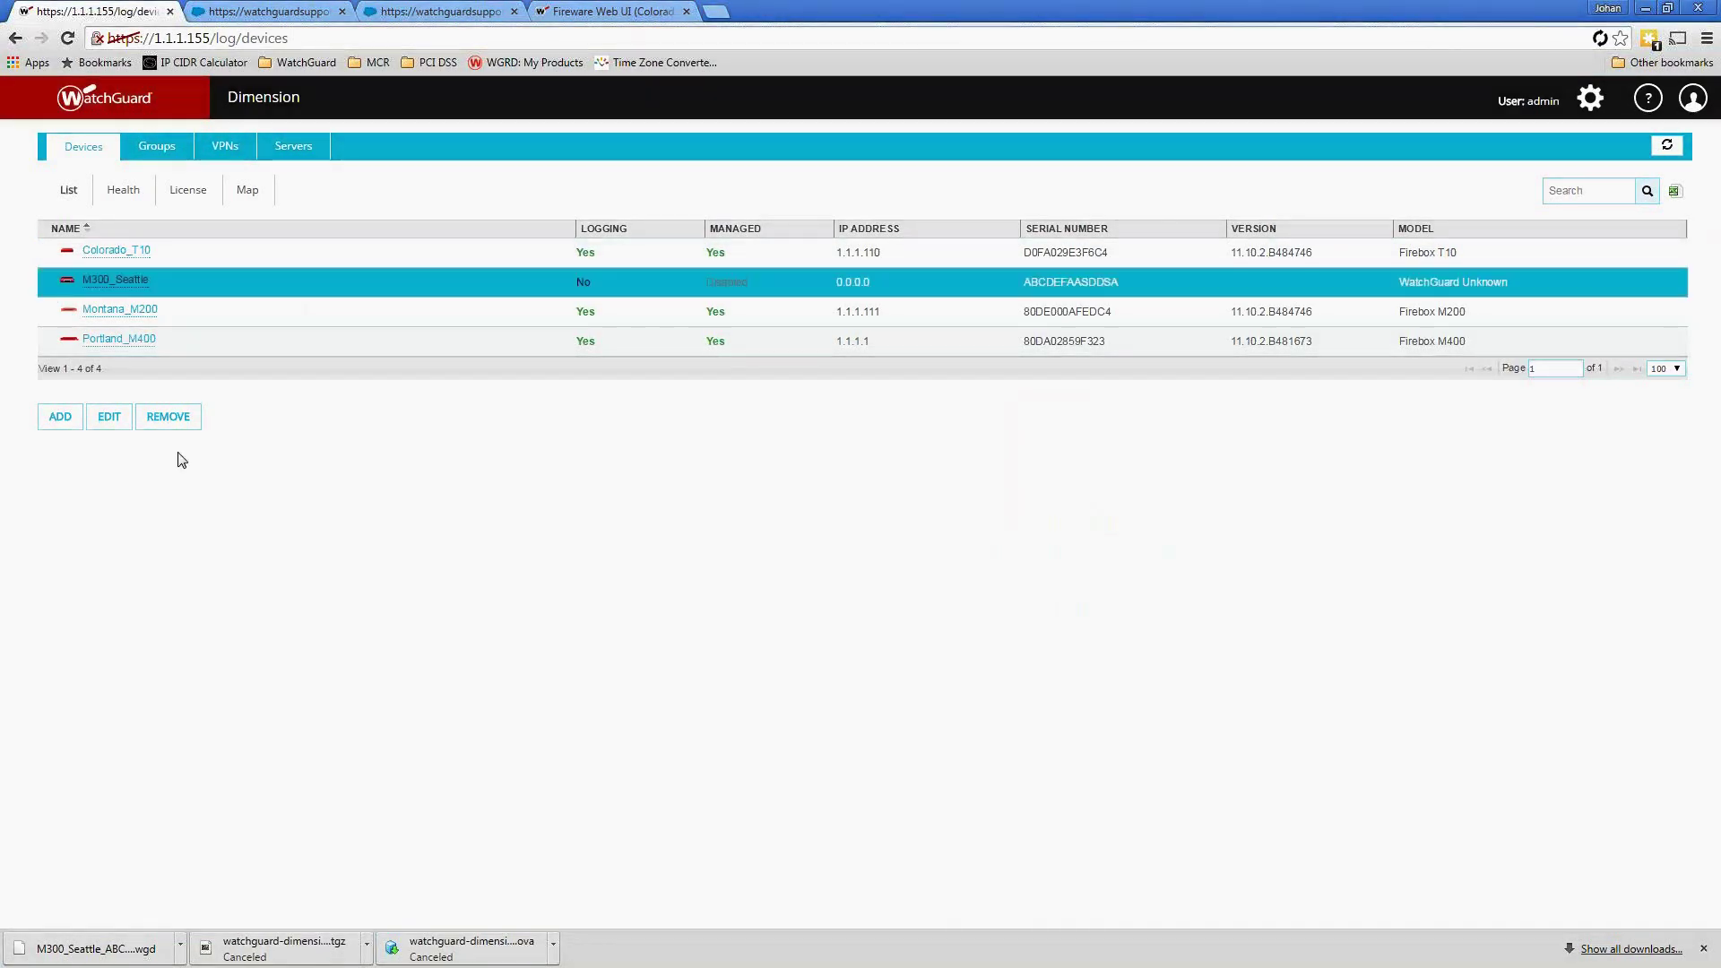
pyautogui.click(168, 417)
pyautogui.click(1076, 295)
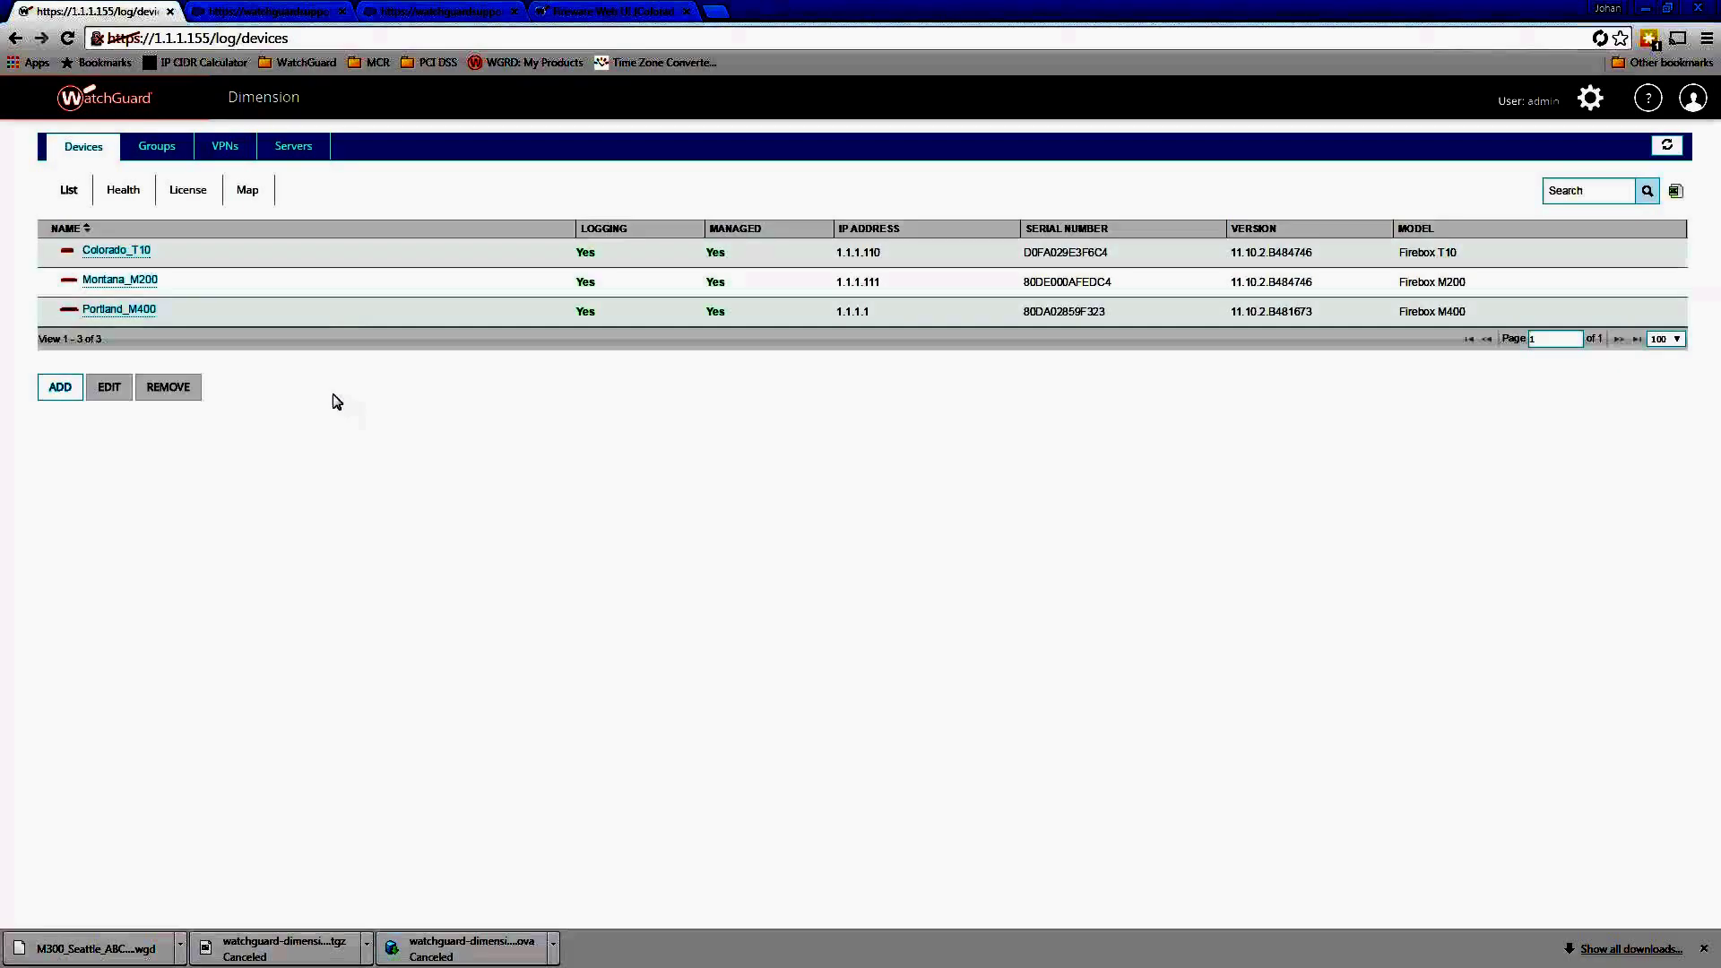
# Switch to Colorado_T10's Fireware Web UI and view its Upgrade OS page
pyautogui.click(570, 7)
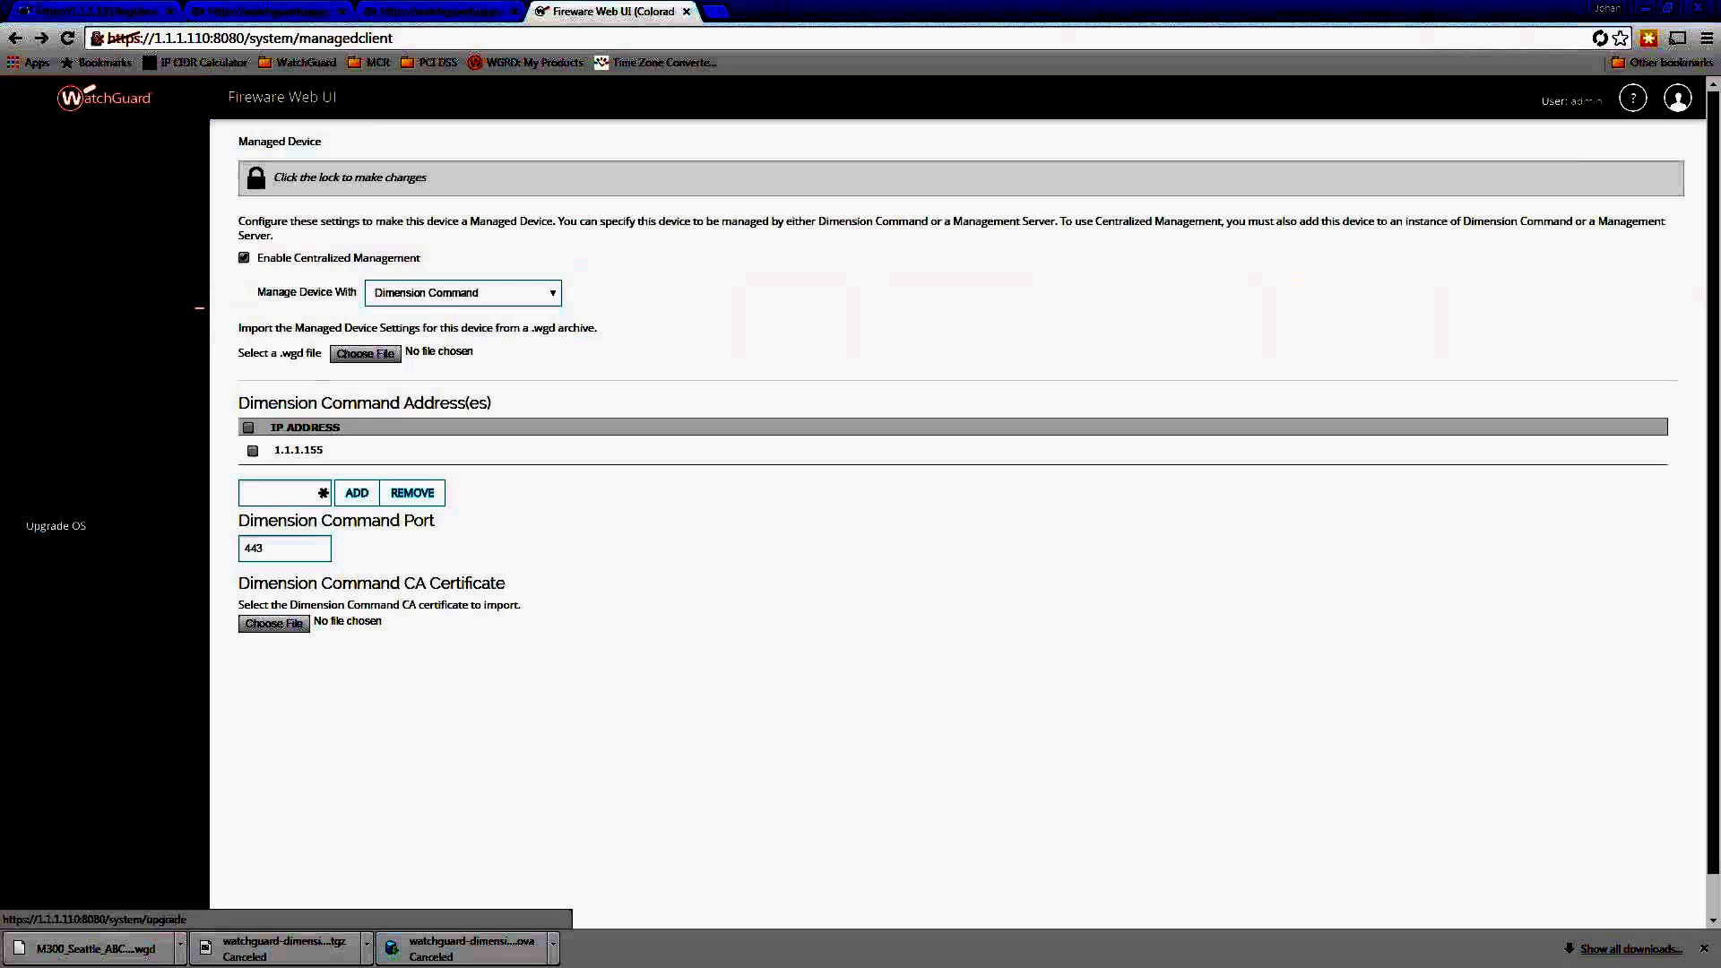
pyautogui.click(55, 525)
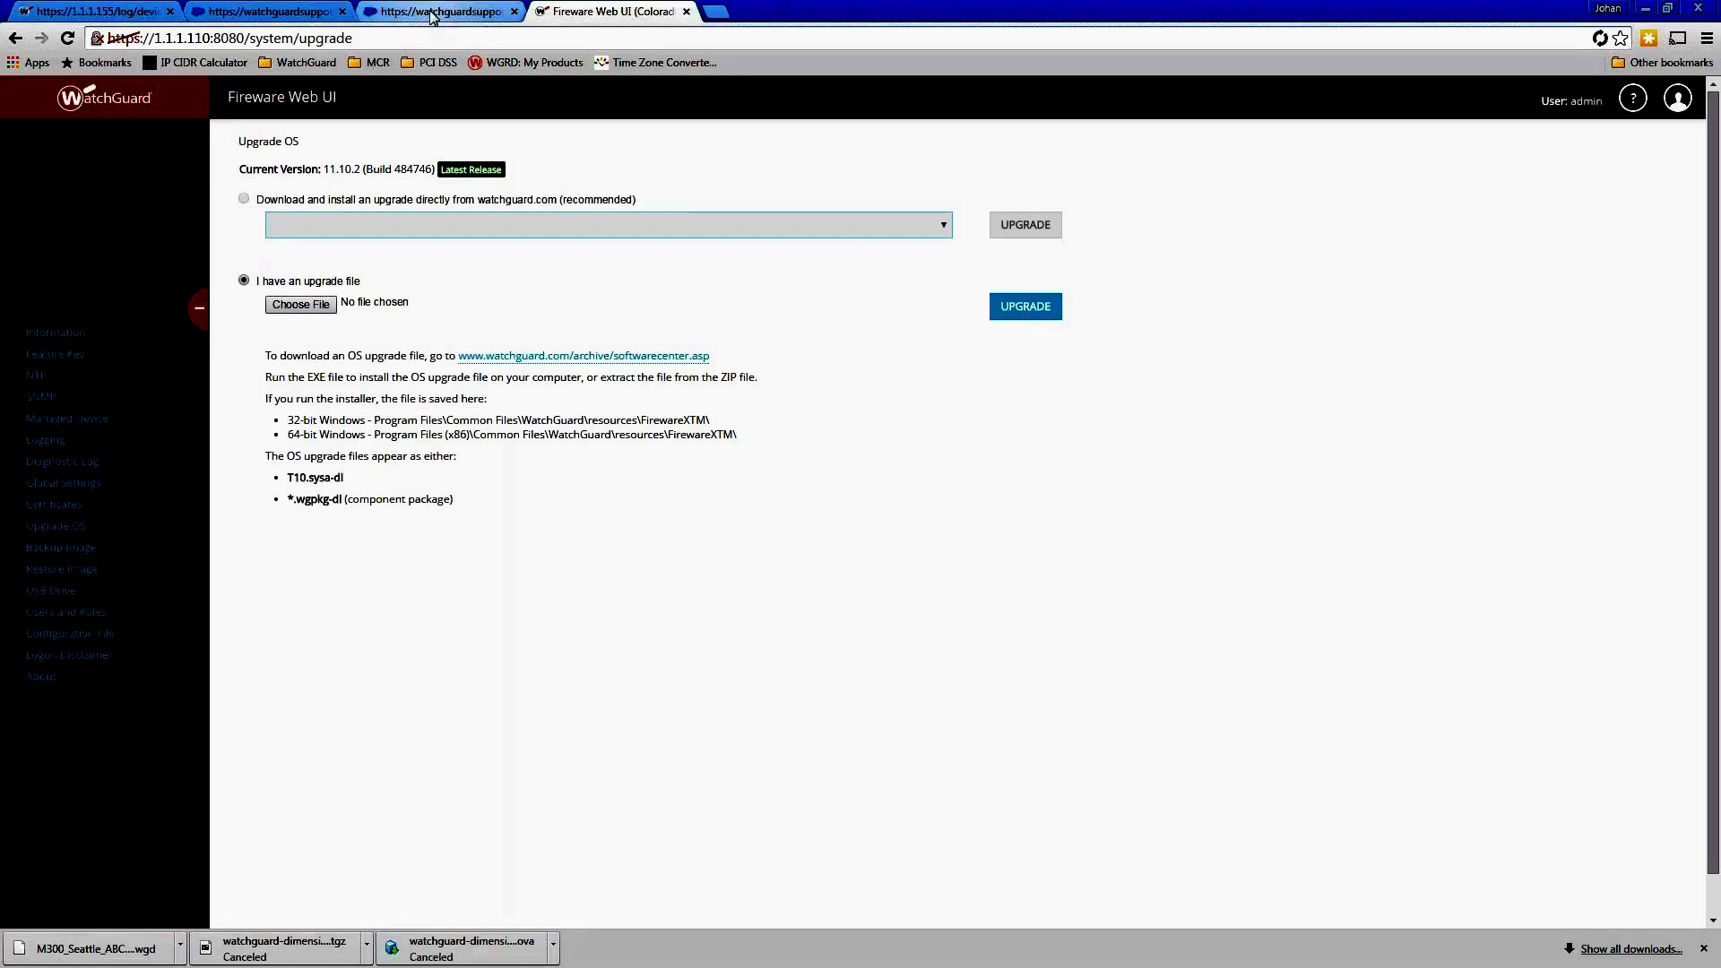
# Return to Dimension, leave the Montana_Colorado VPN page, and open the Portland_M400 device summary from the device list
pyautogui.click(95, 11)
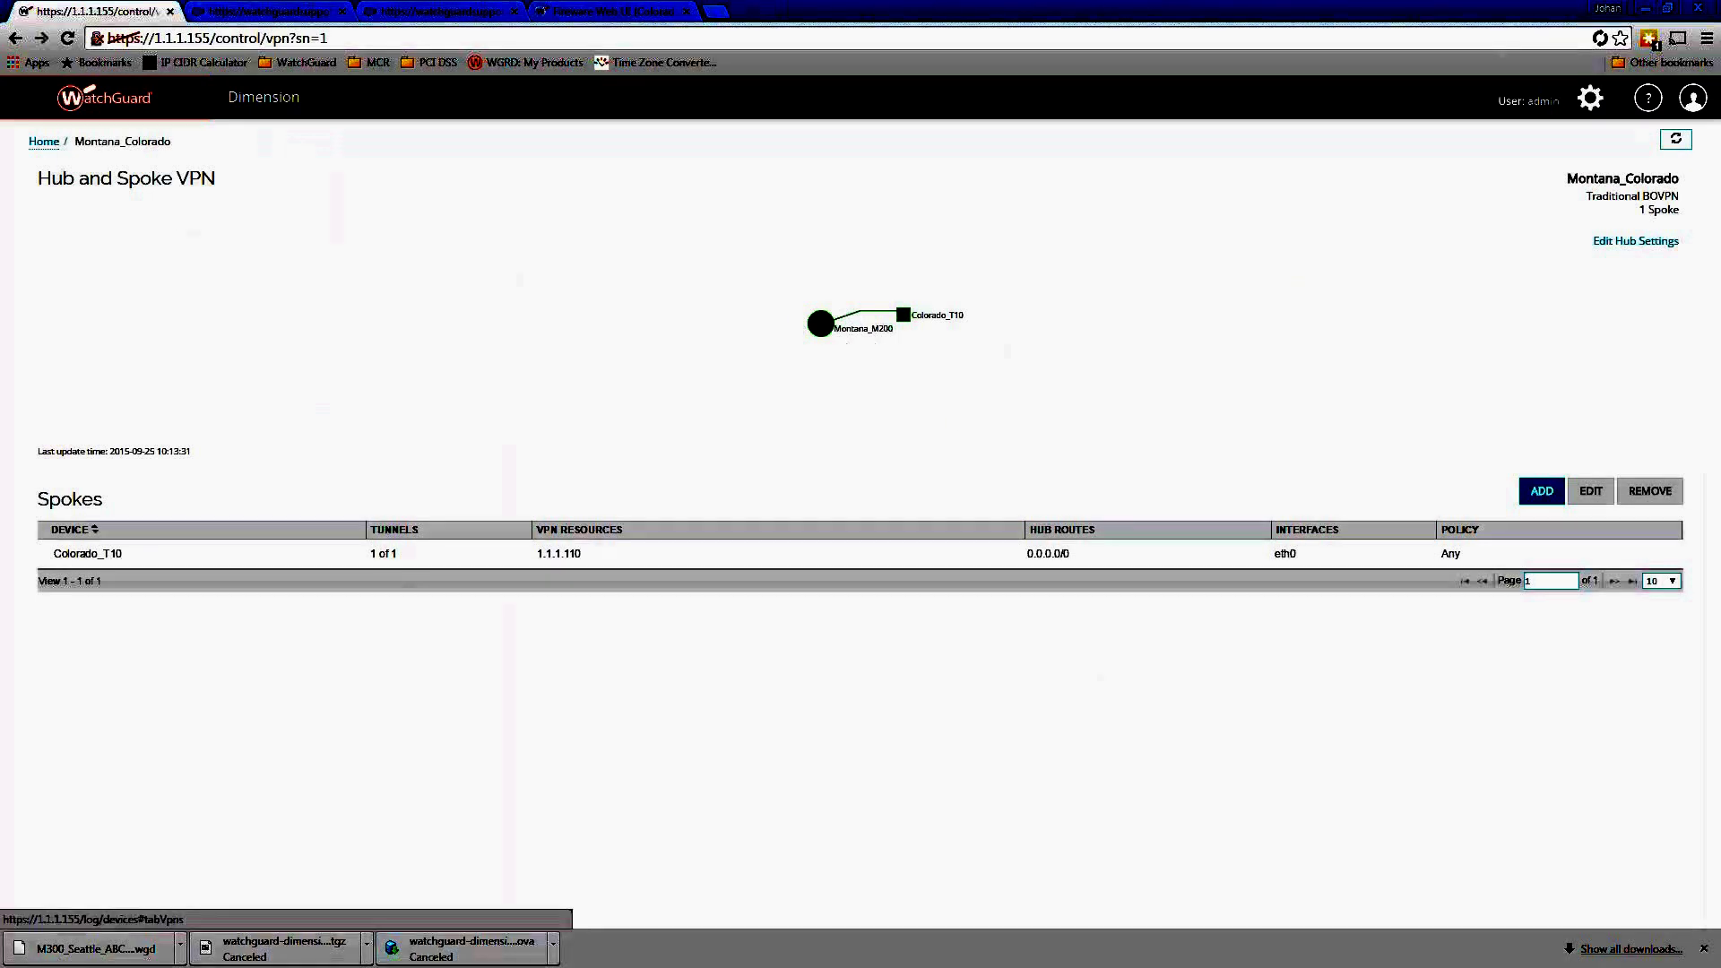
pyautogui.click(44, 143)
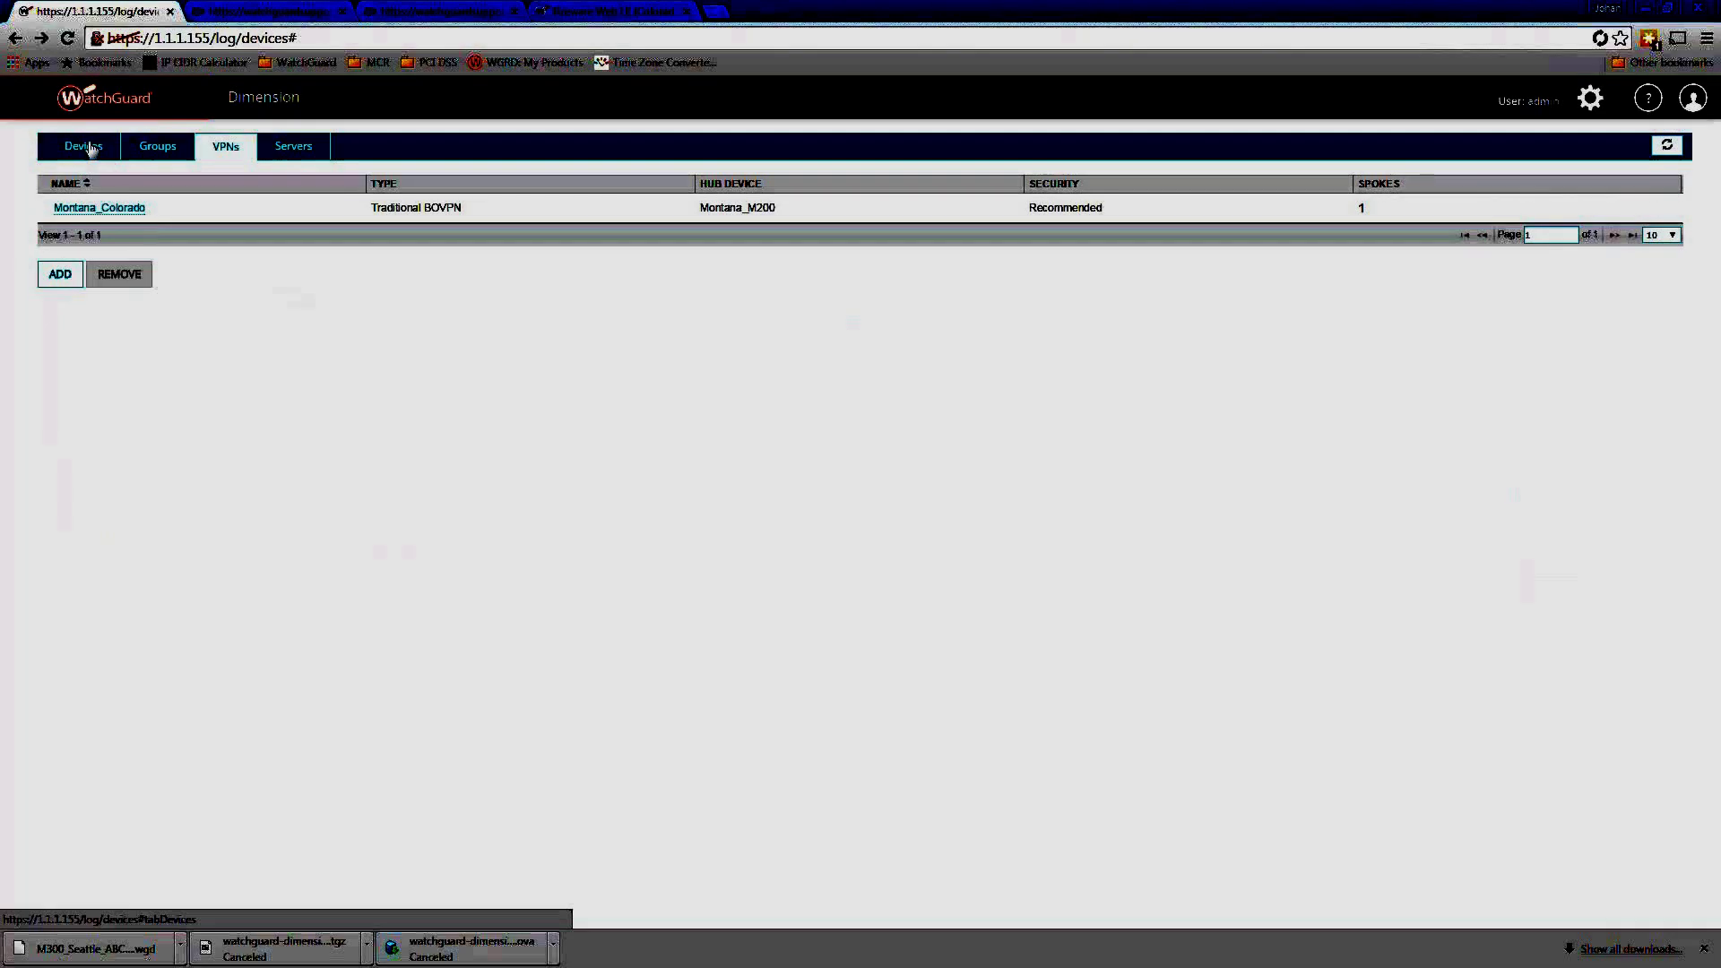
pyautogui.click(93, 149)
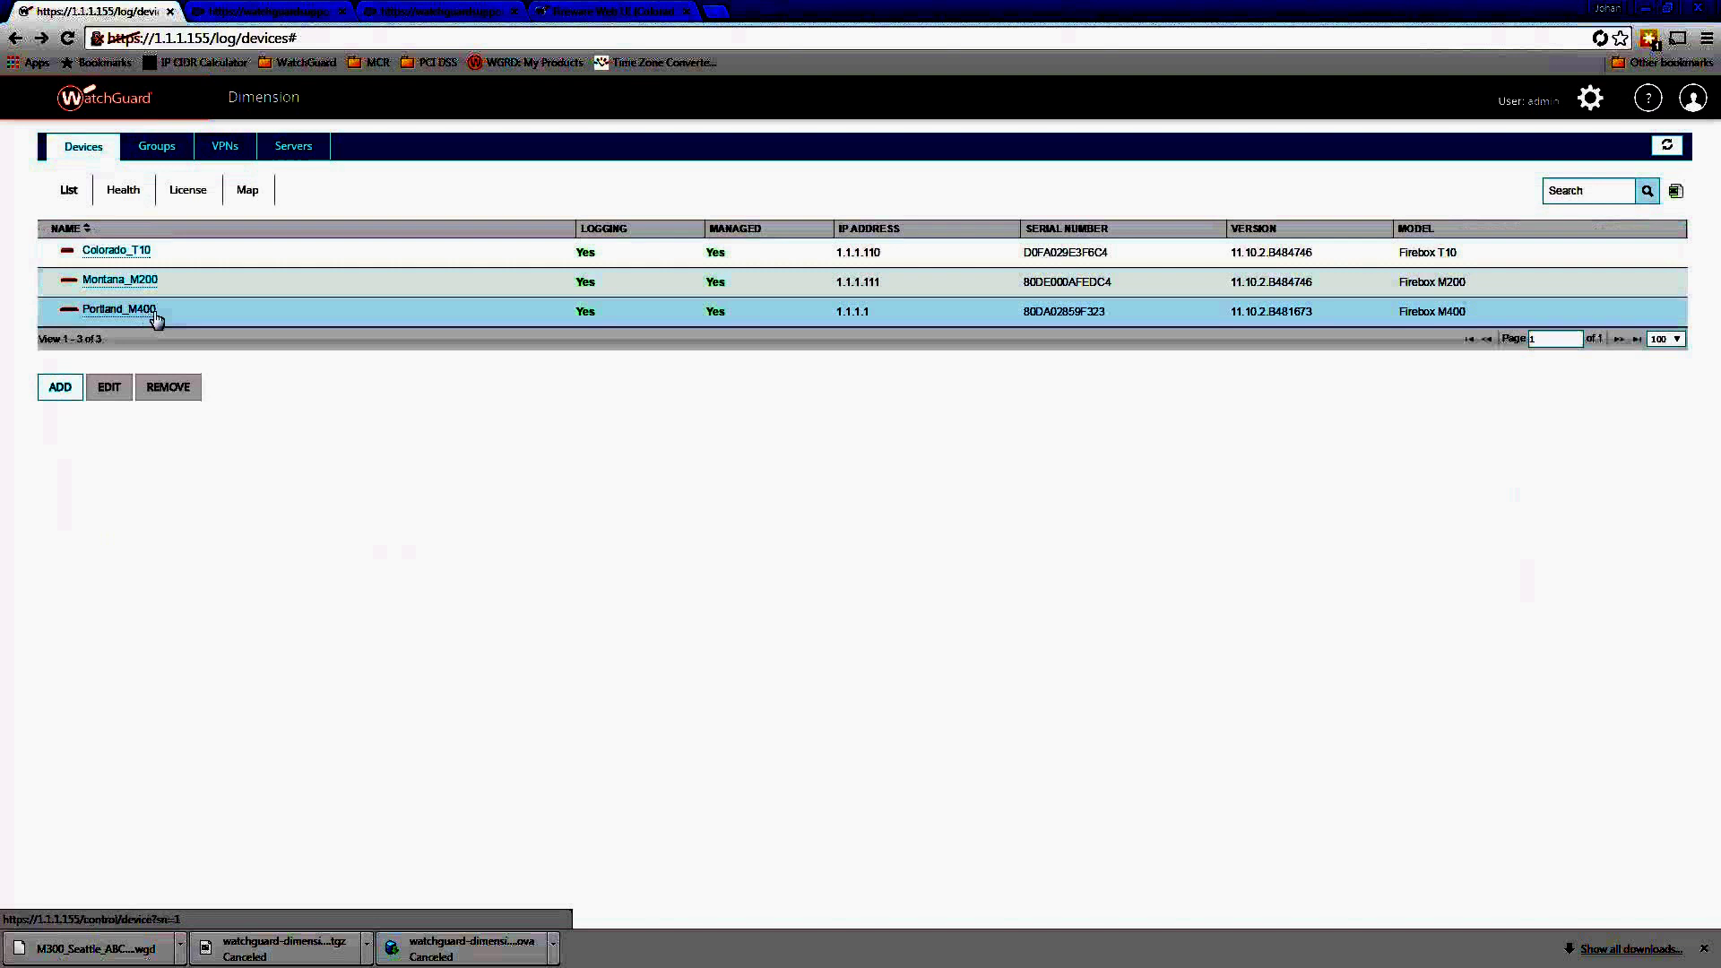
pyautogui.click(152, 310)
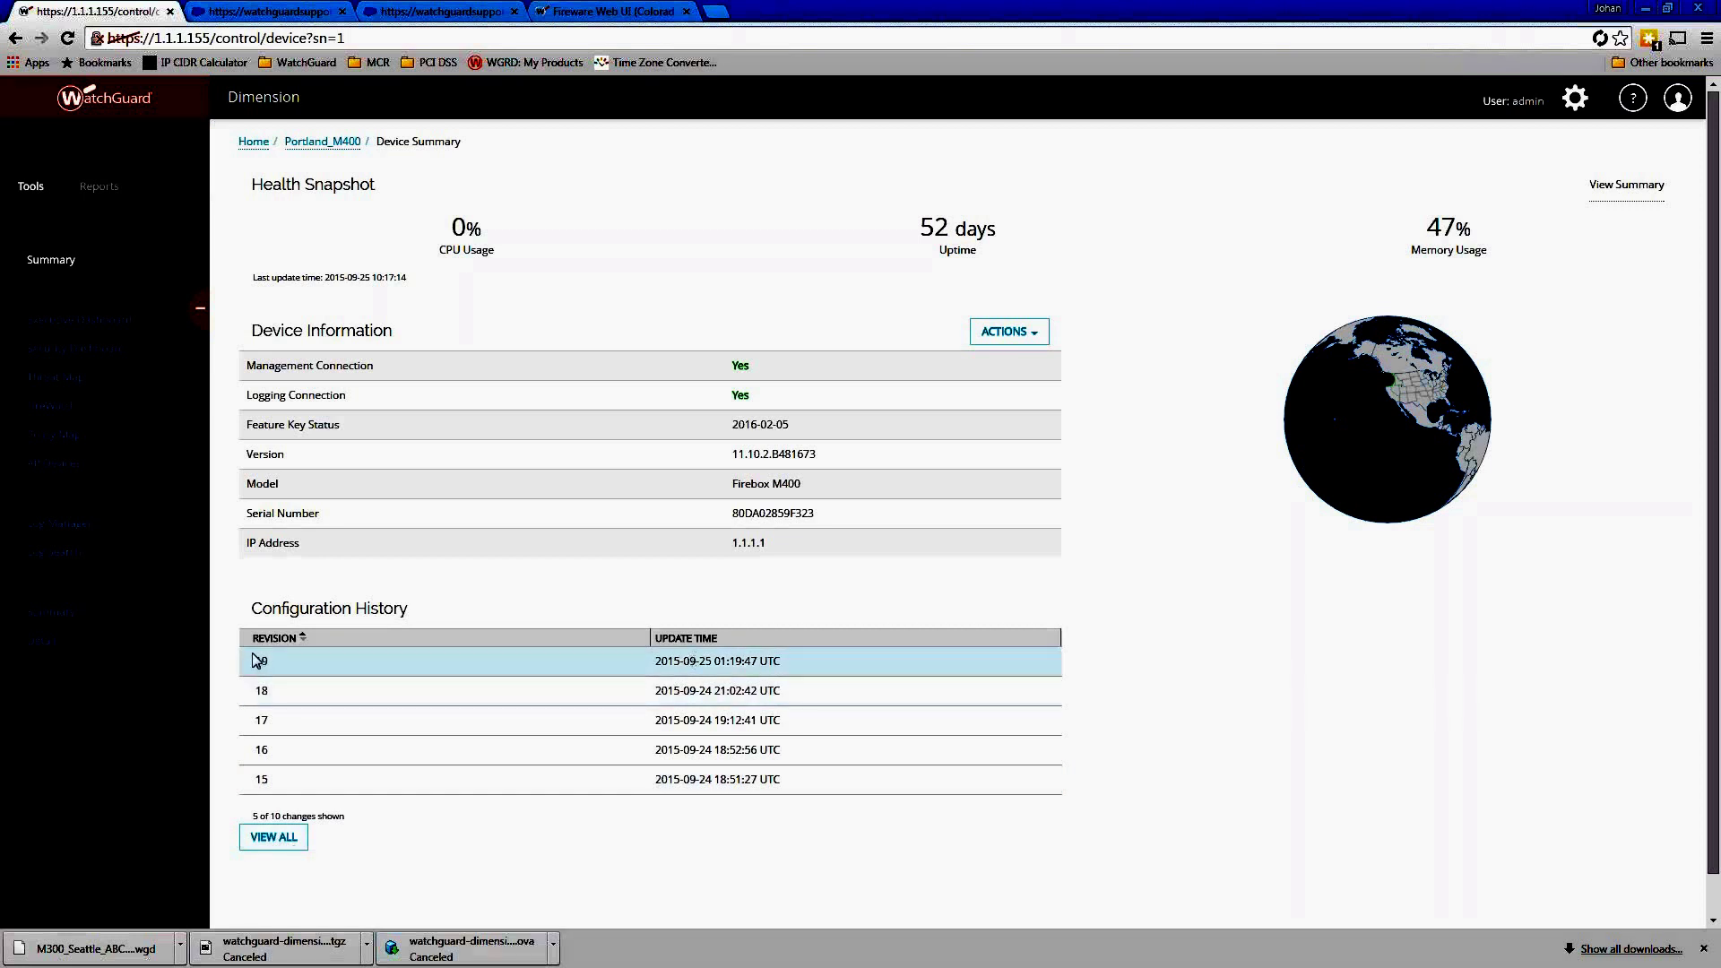
# Open Portland_M400's full configuration history, compare revision 19 against its previous revision, and close the difference report
pyautogui.click(287, 842)
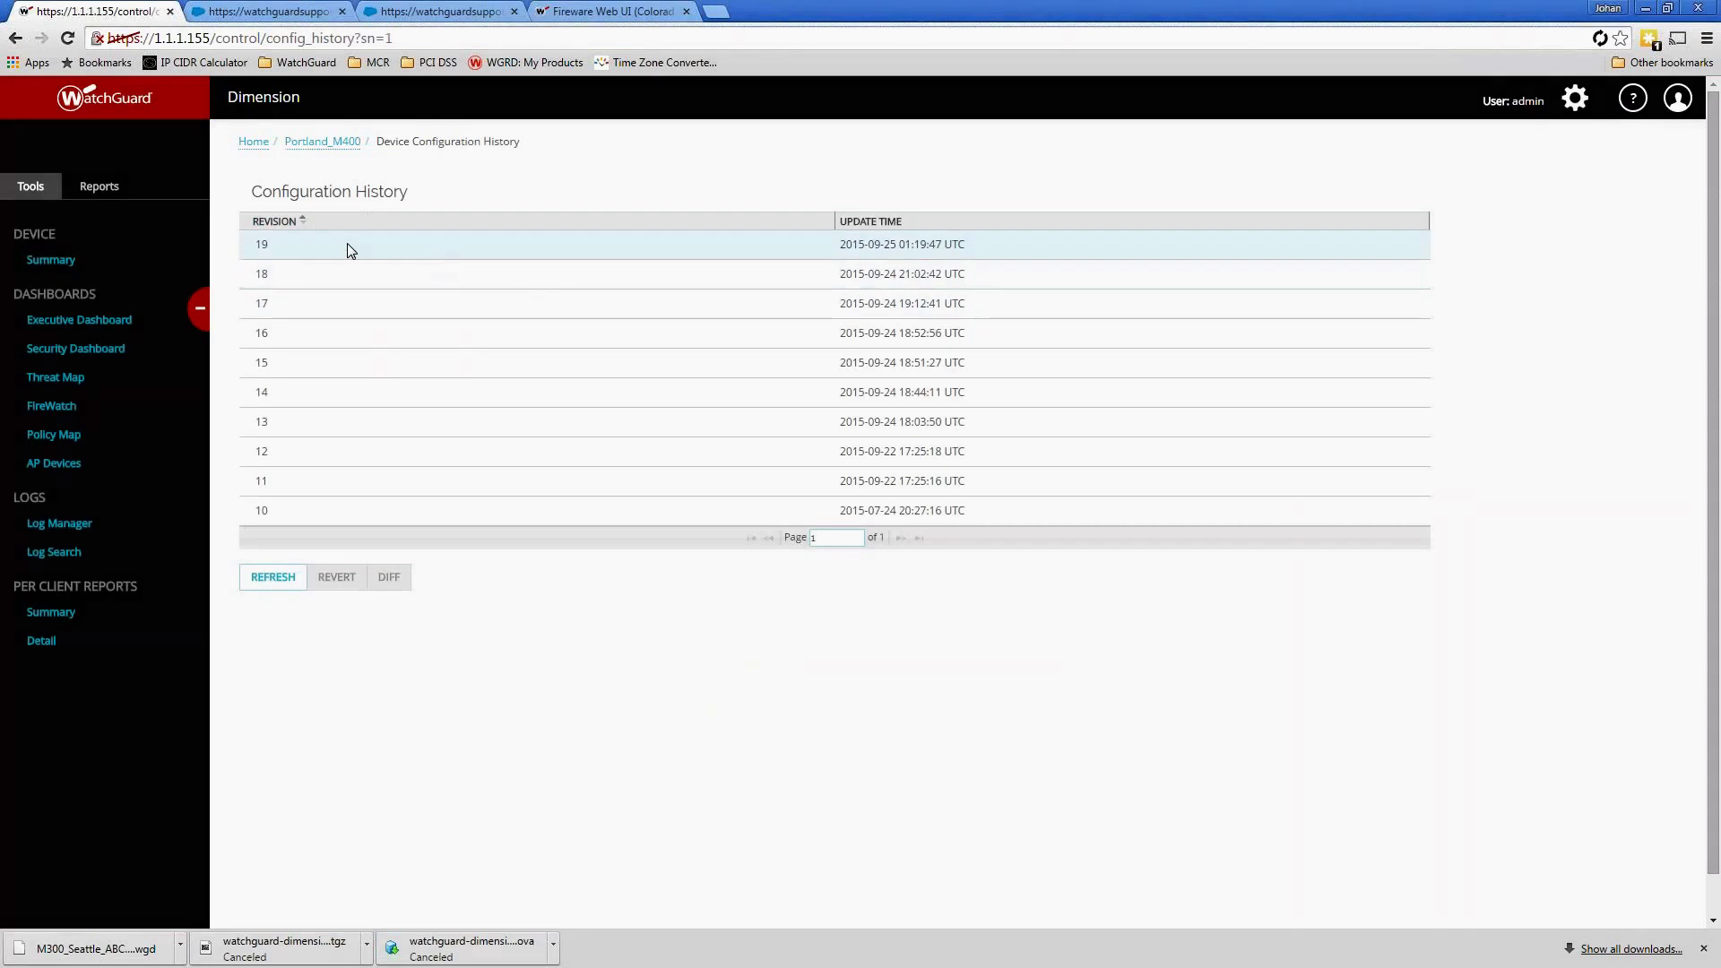
pyautogui.click(349, 250)
pyautogui.click(382, 579)
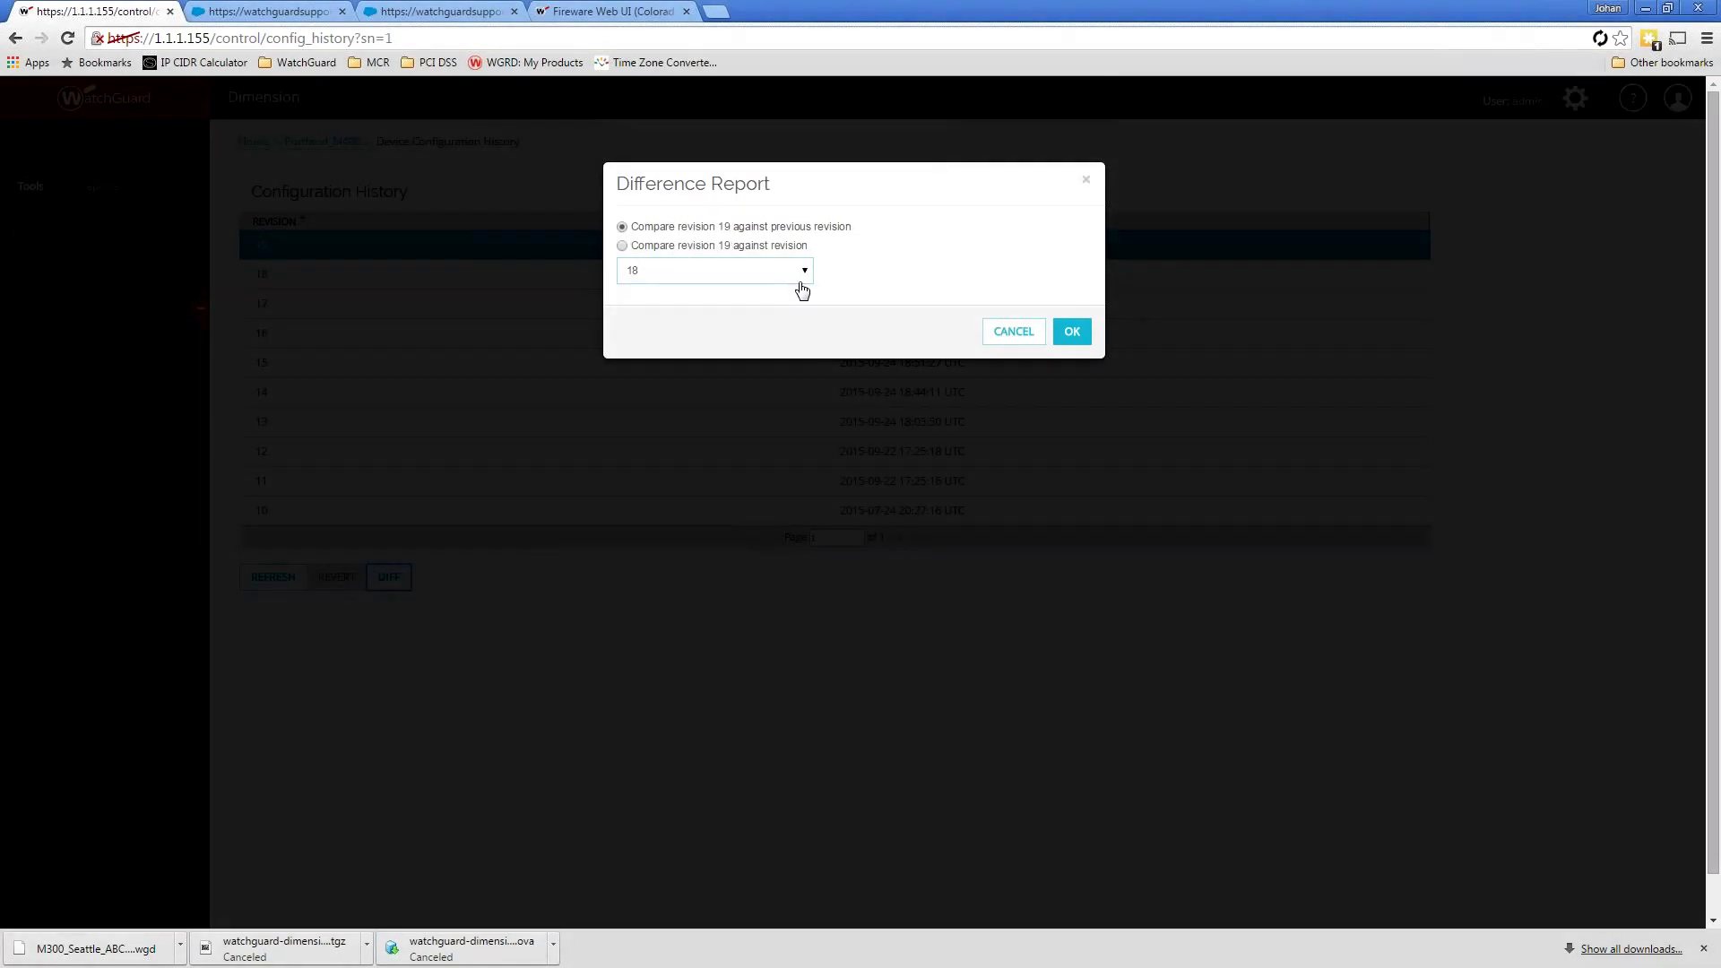
pyautogui.click(1072, 331)
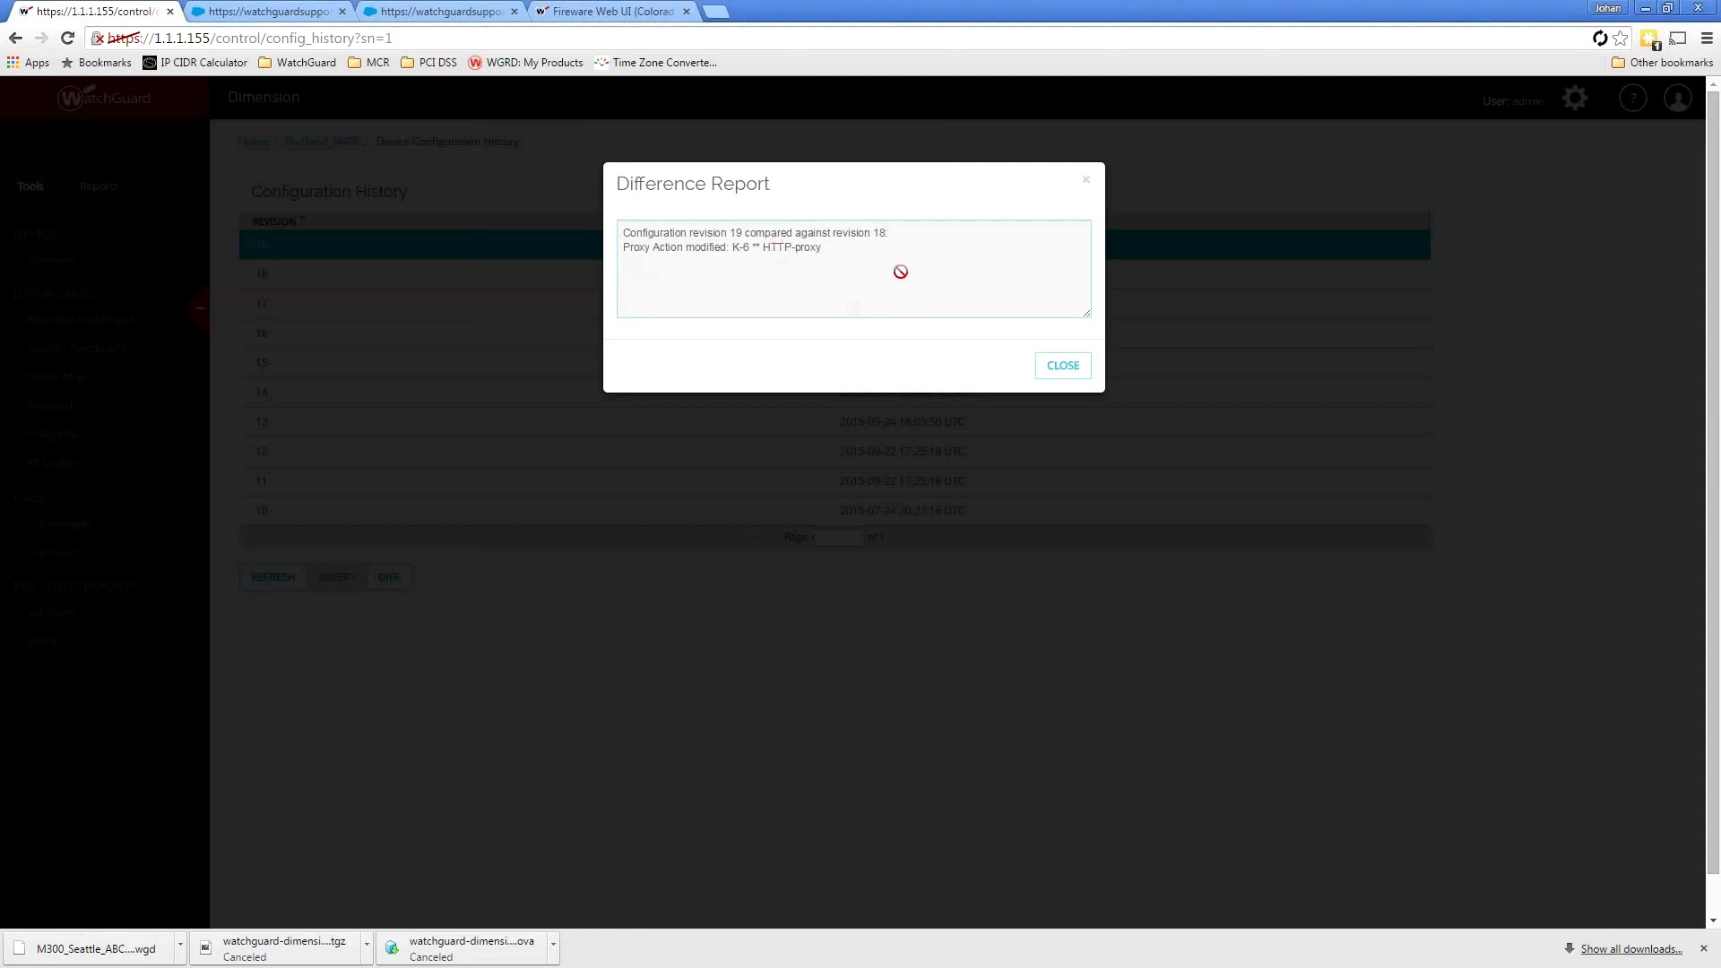
pyautogui.click(1086, 180)
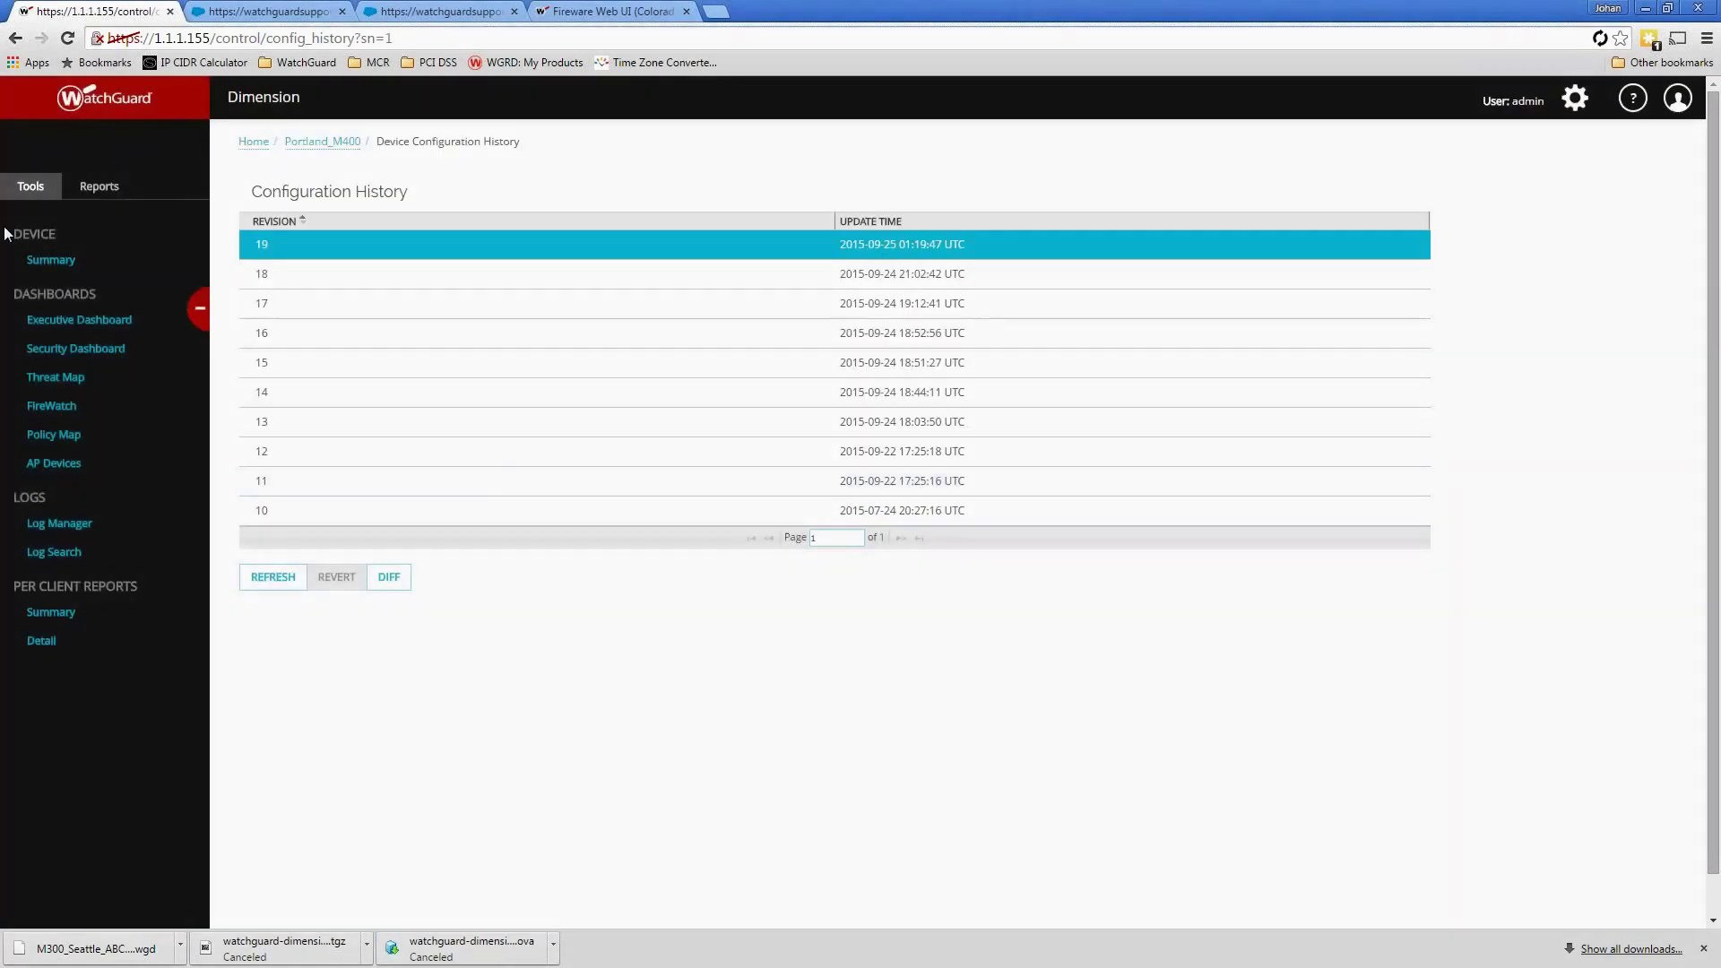
# Go back to Portland_M400's device summary and open its Fireware Web UI in a new tab
pyautogui.click(50, 260)
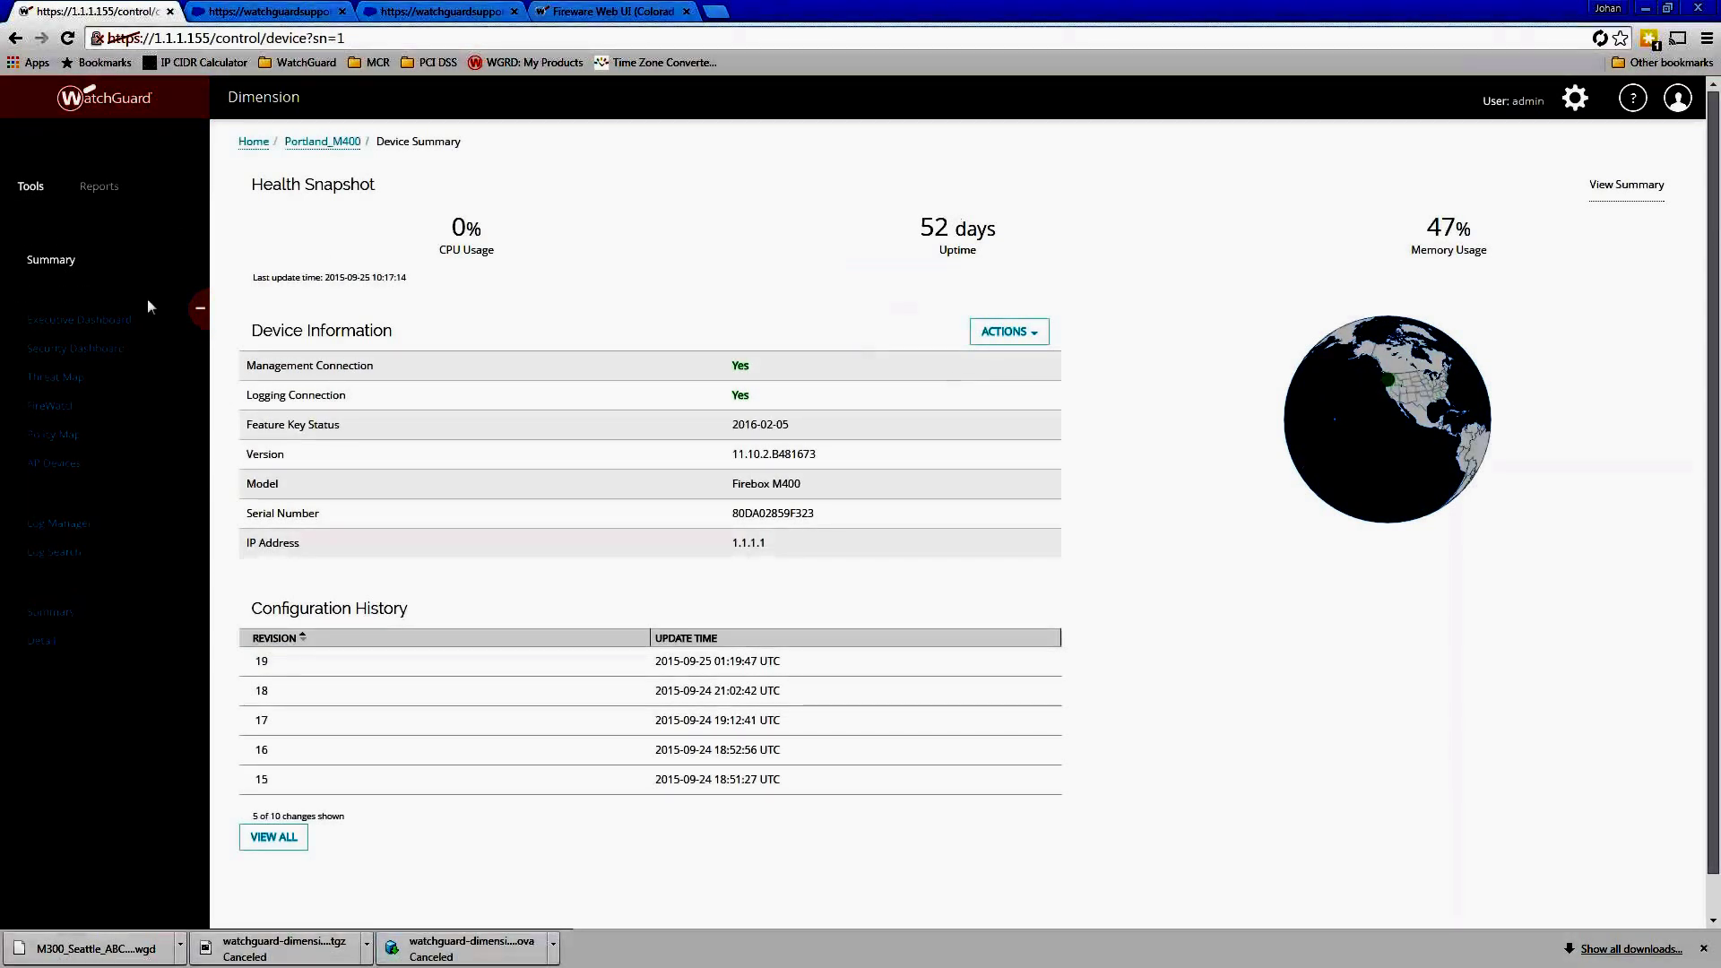
pyautogui.click(1006, 332)
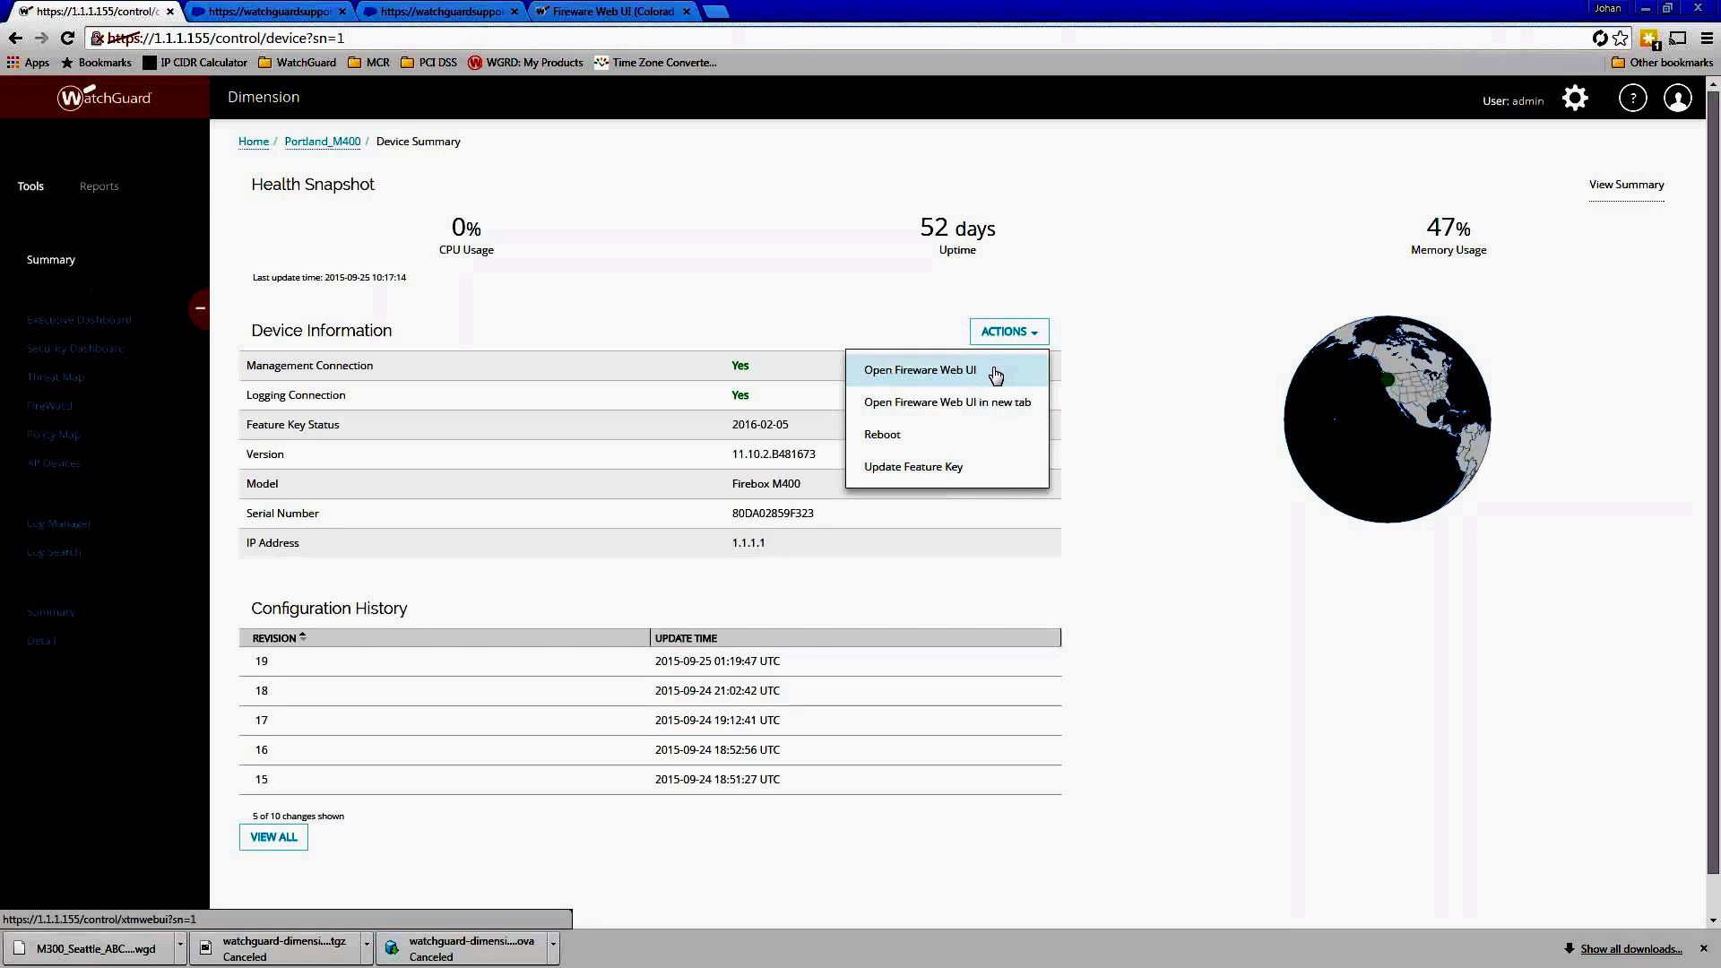
pyautogui.click(999, 409)
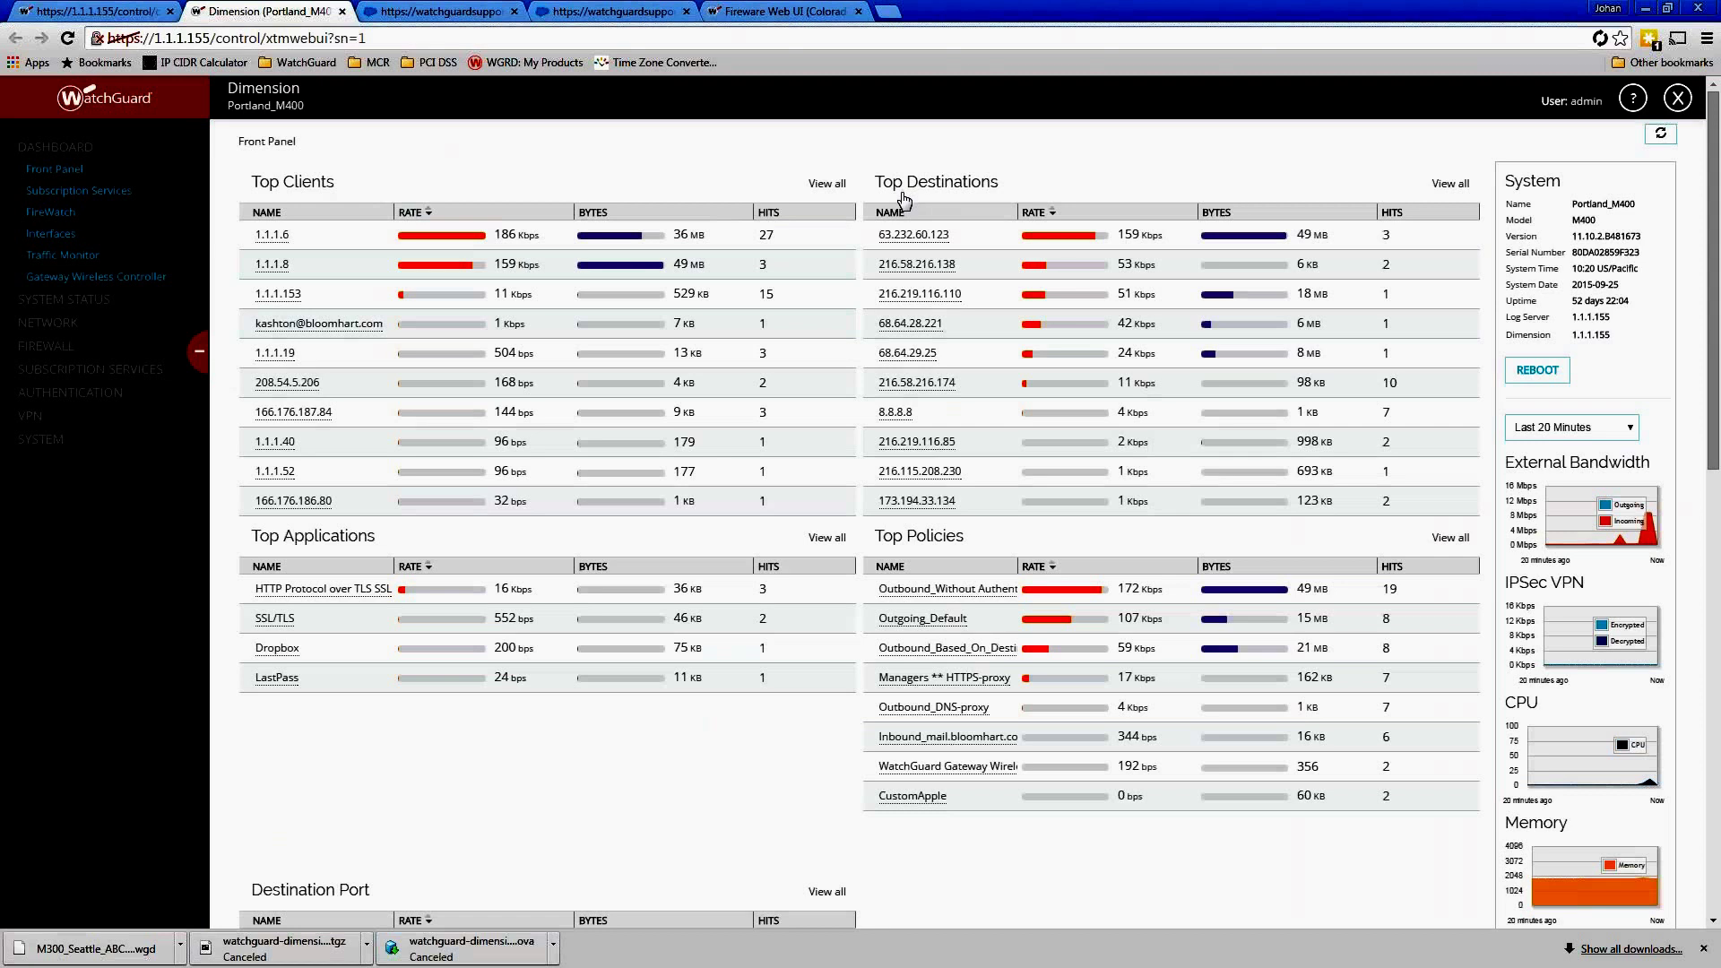
# Look over Portland_M400's Front Panel dashboard and Firewall section, and return to its device summary in Dimension
pyautogui.scroll(-2, 707, 660)
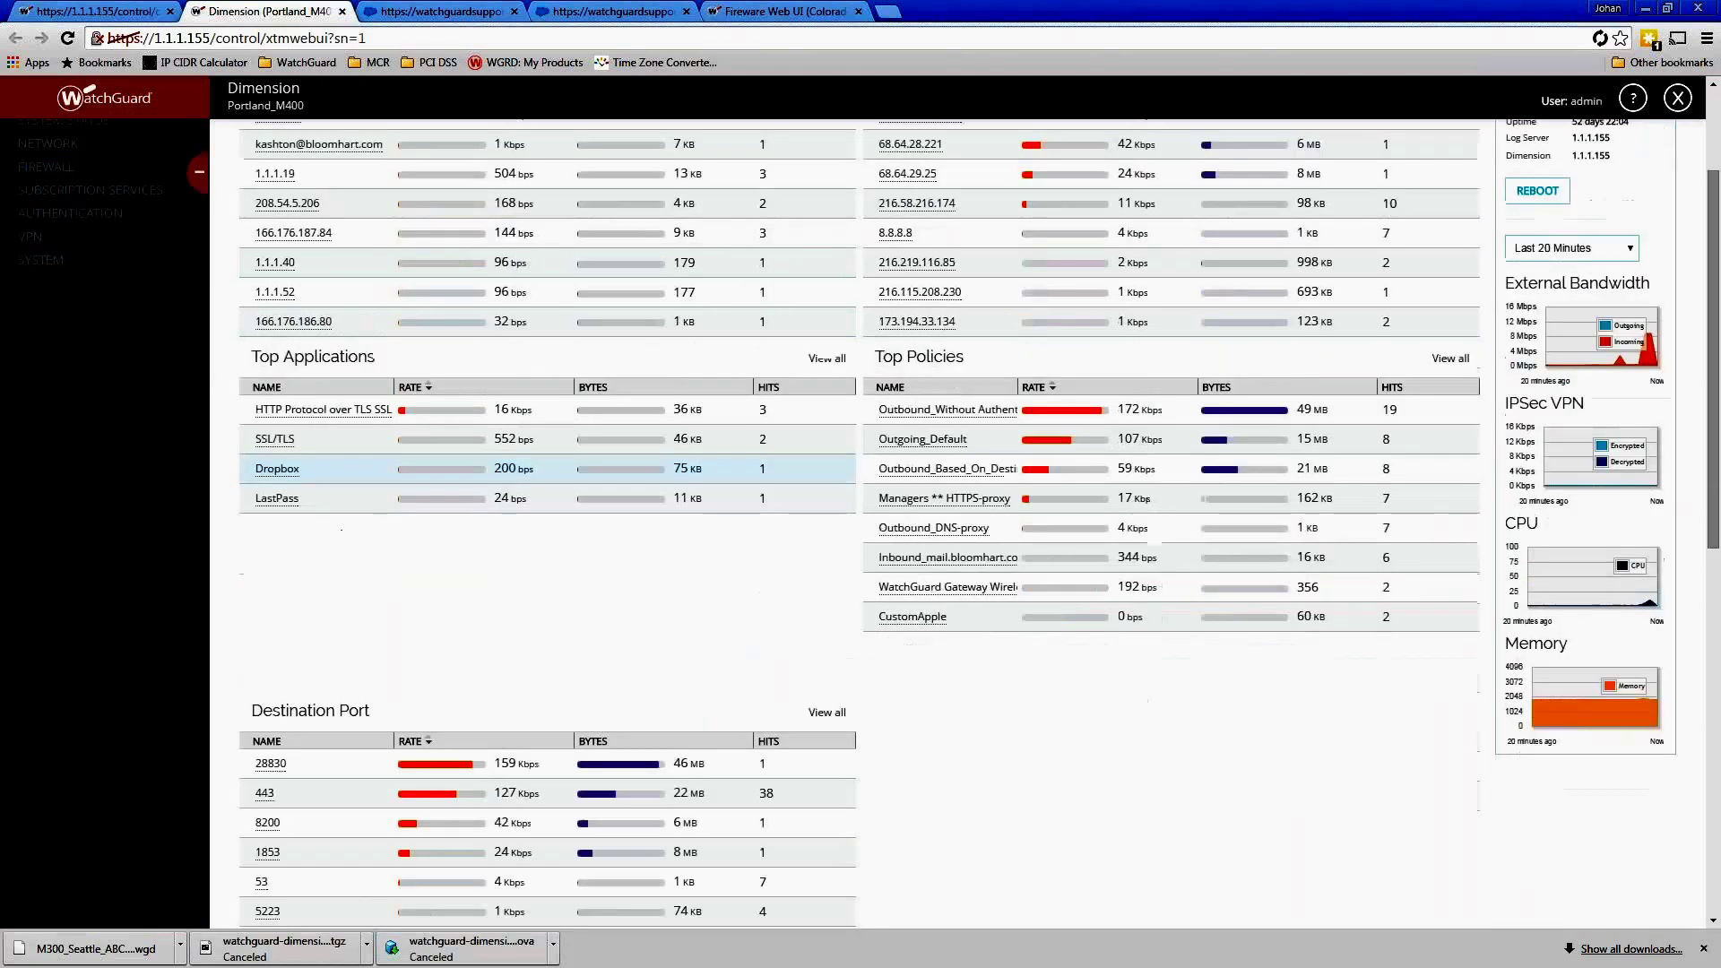
pyautogui.scroll(2, 404, 761)
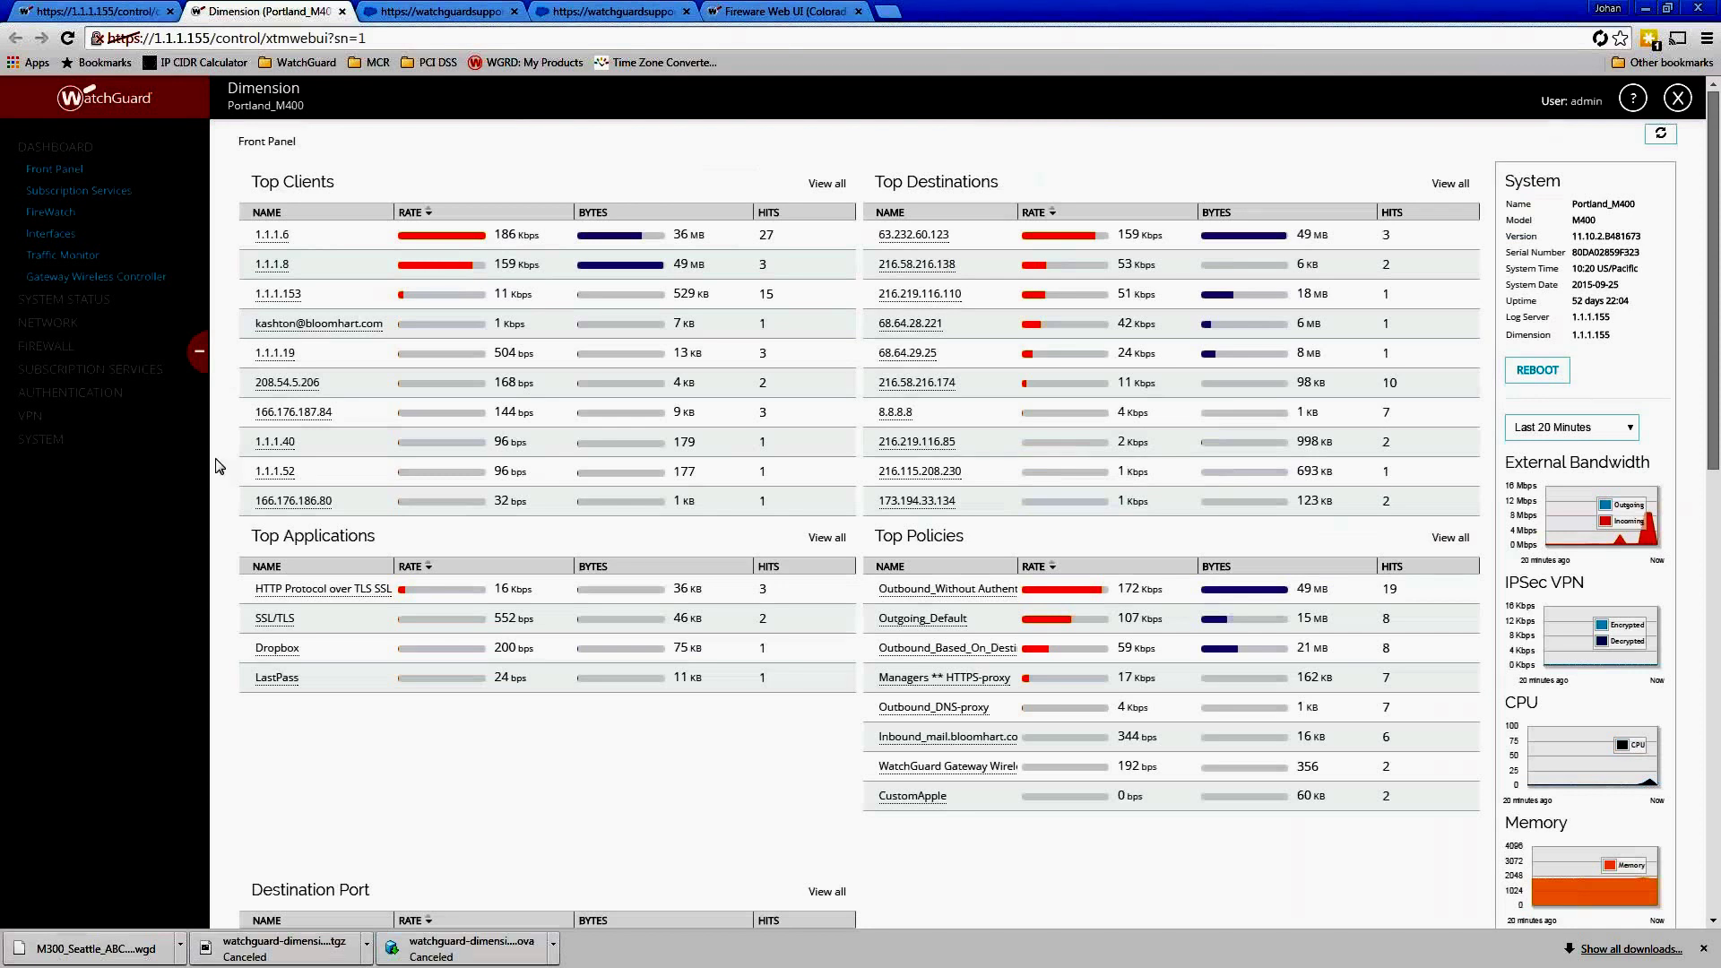
pyautogui.click(118, 336)
pyautogui.click(158, 99)
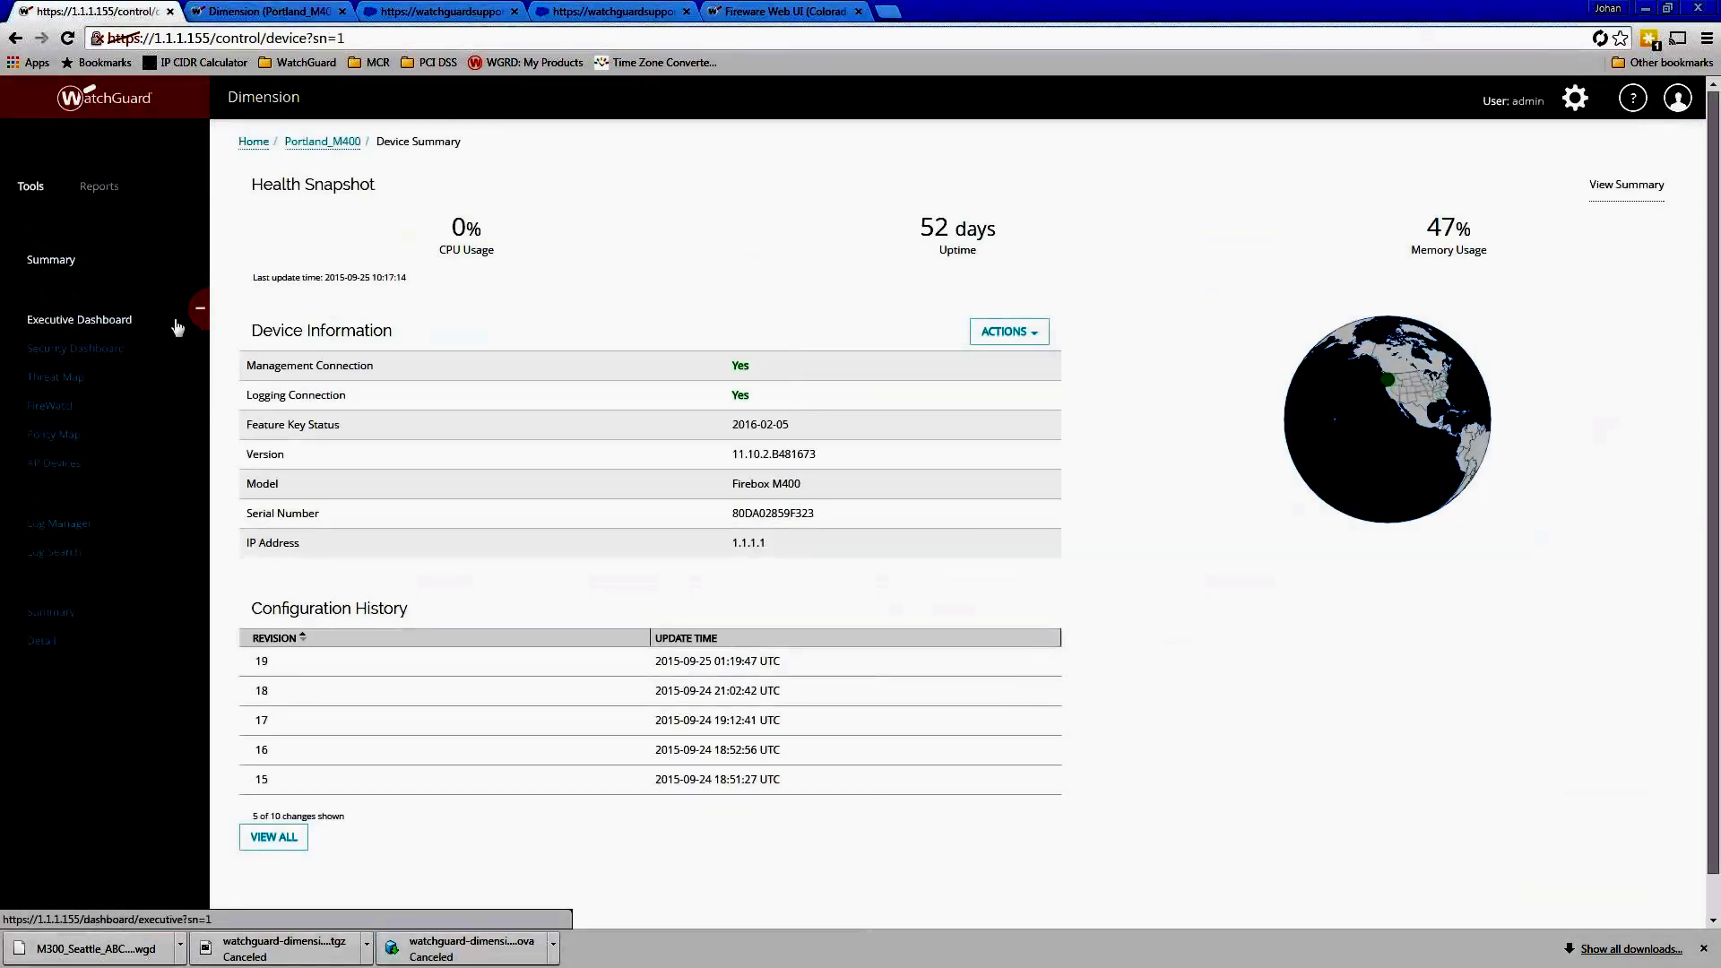
# Open Portland_M400's AP Devices dashboard and inspect the per-device client details for 1 AM and 7 AM
pyautogui.click(52, 465)
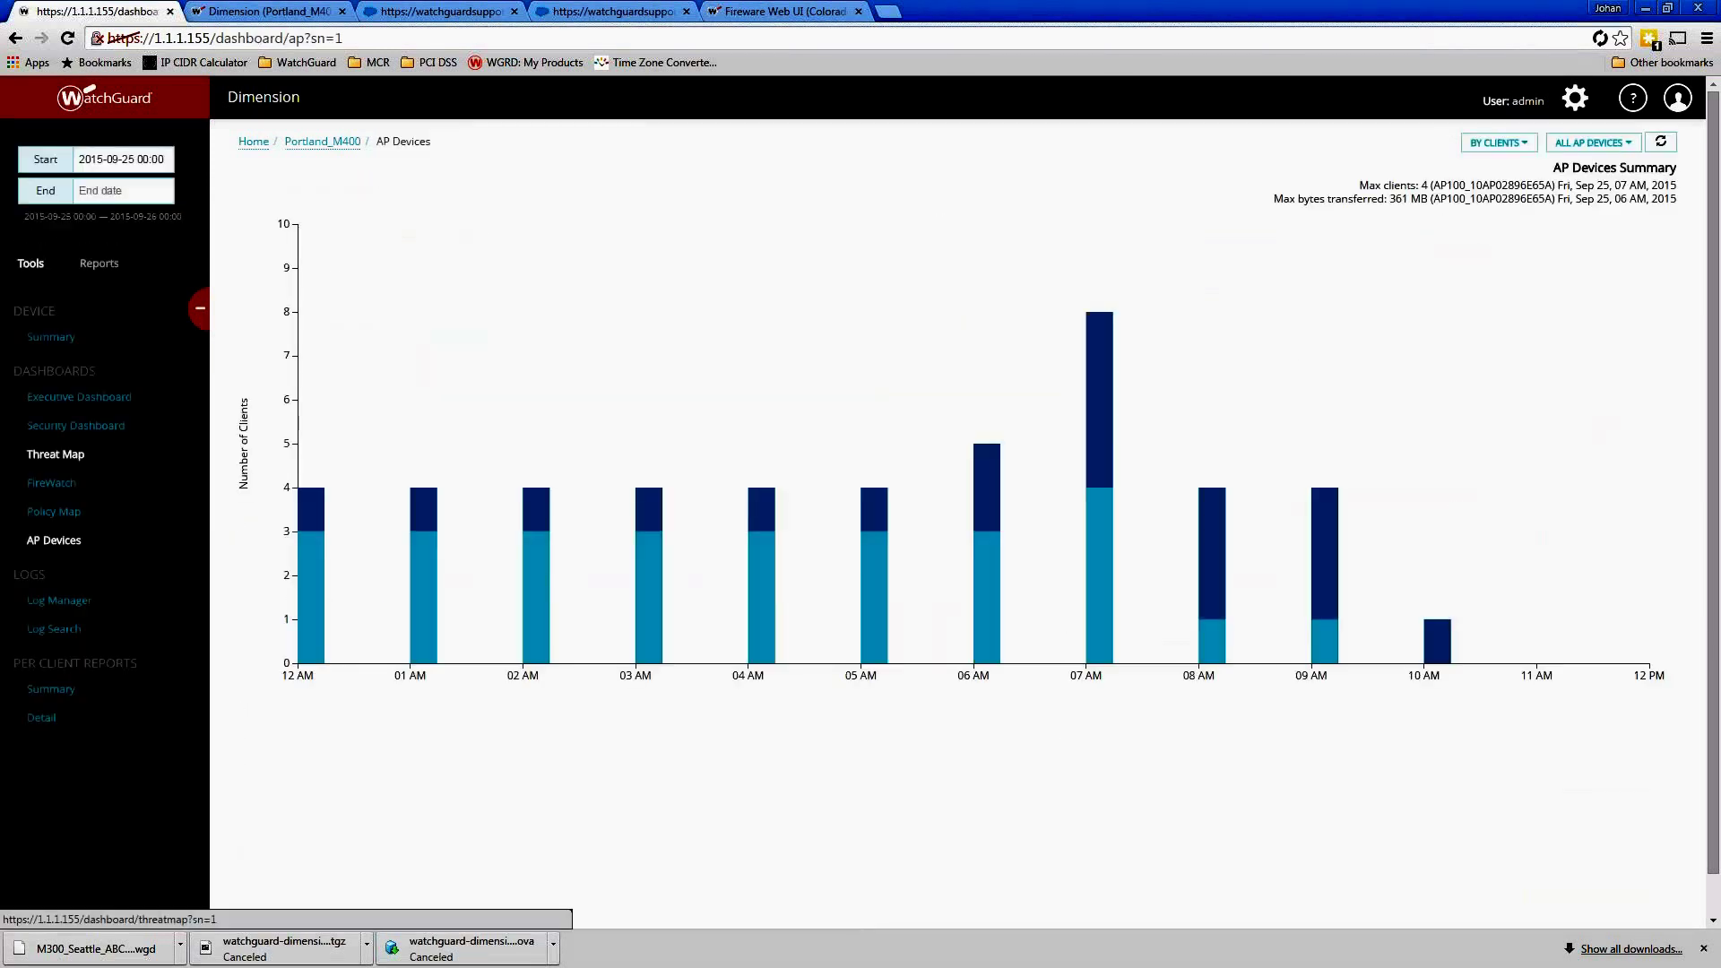
pyautogui.moveTo(427, 529)
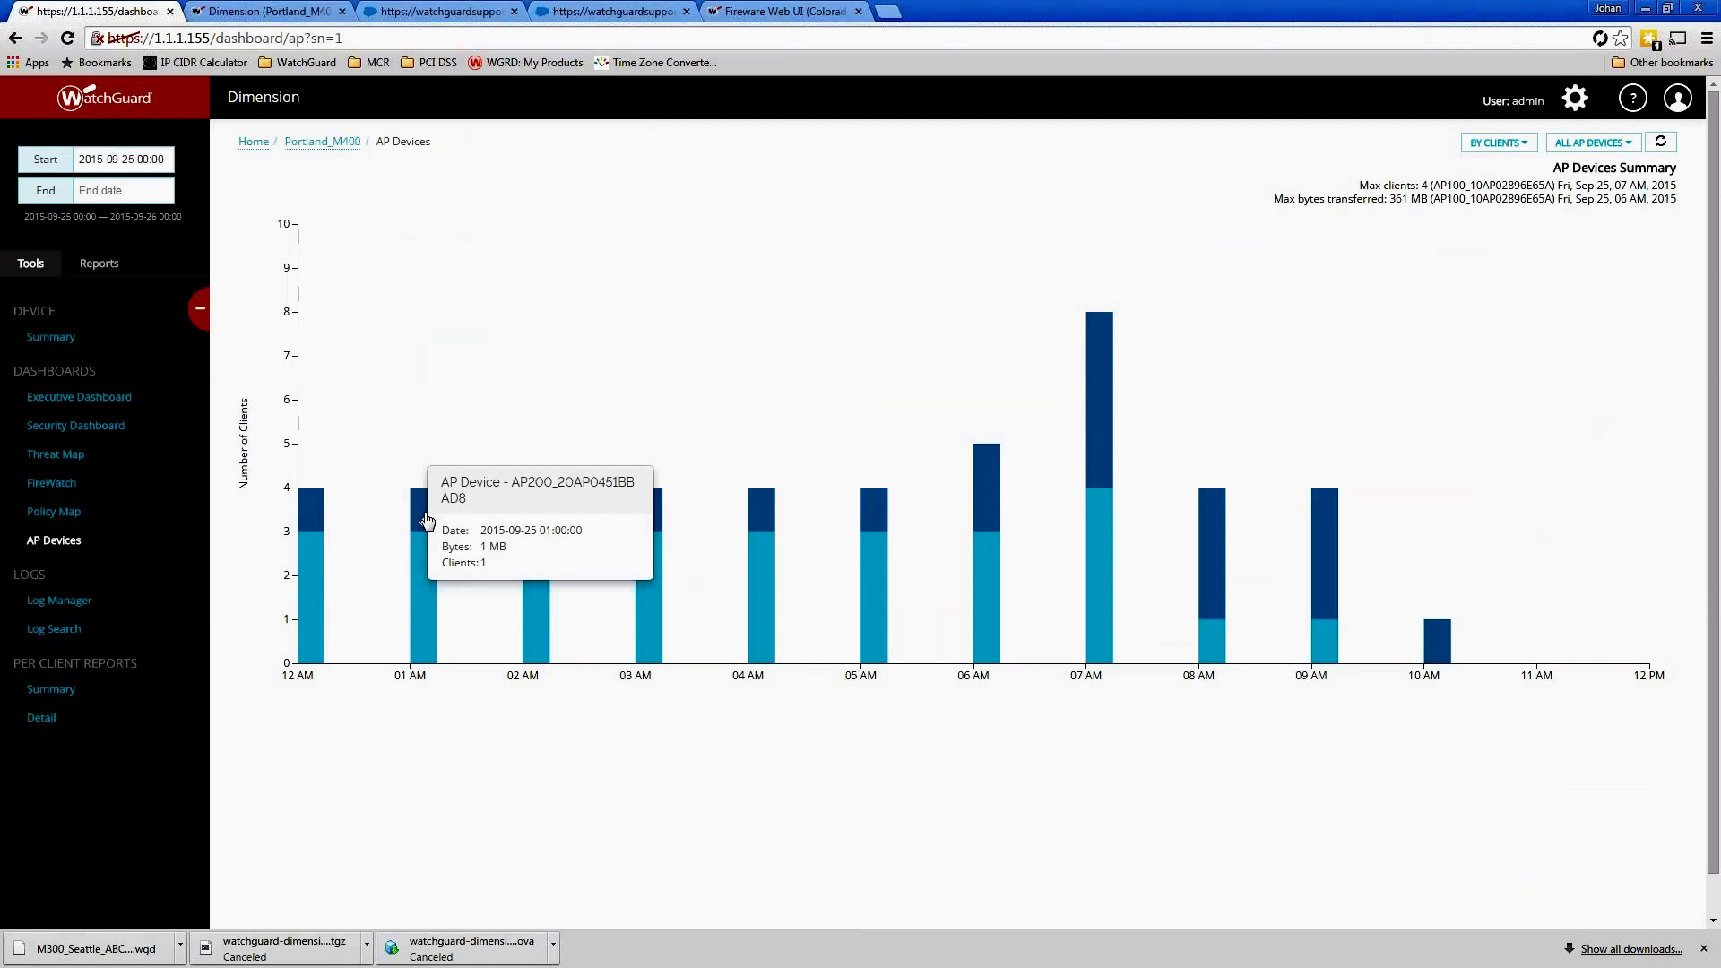
pyautogui.moveTo(1102, 446)
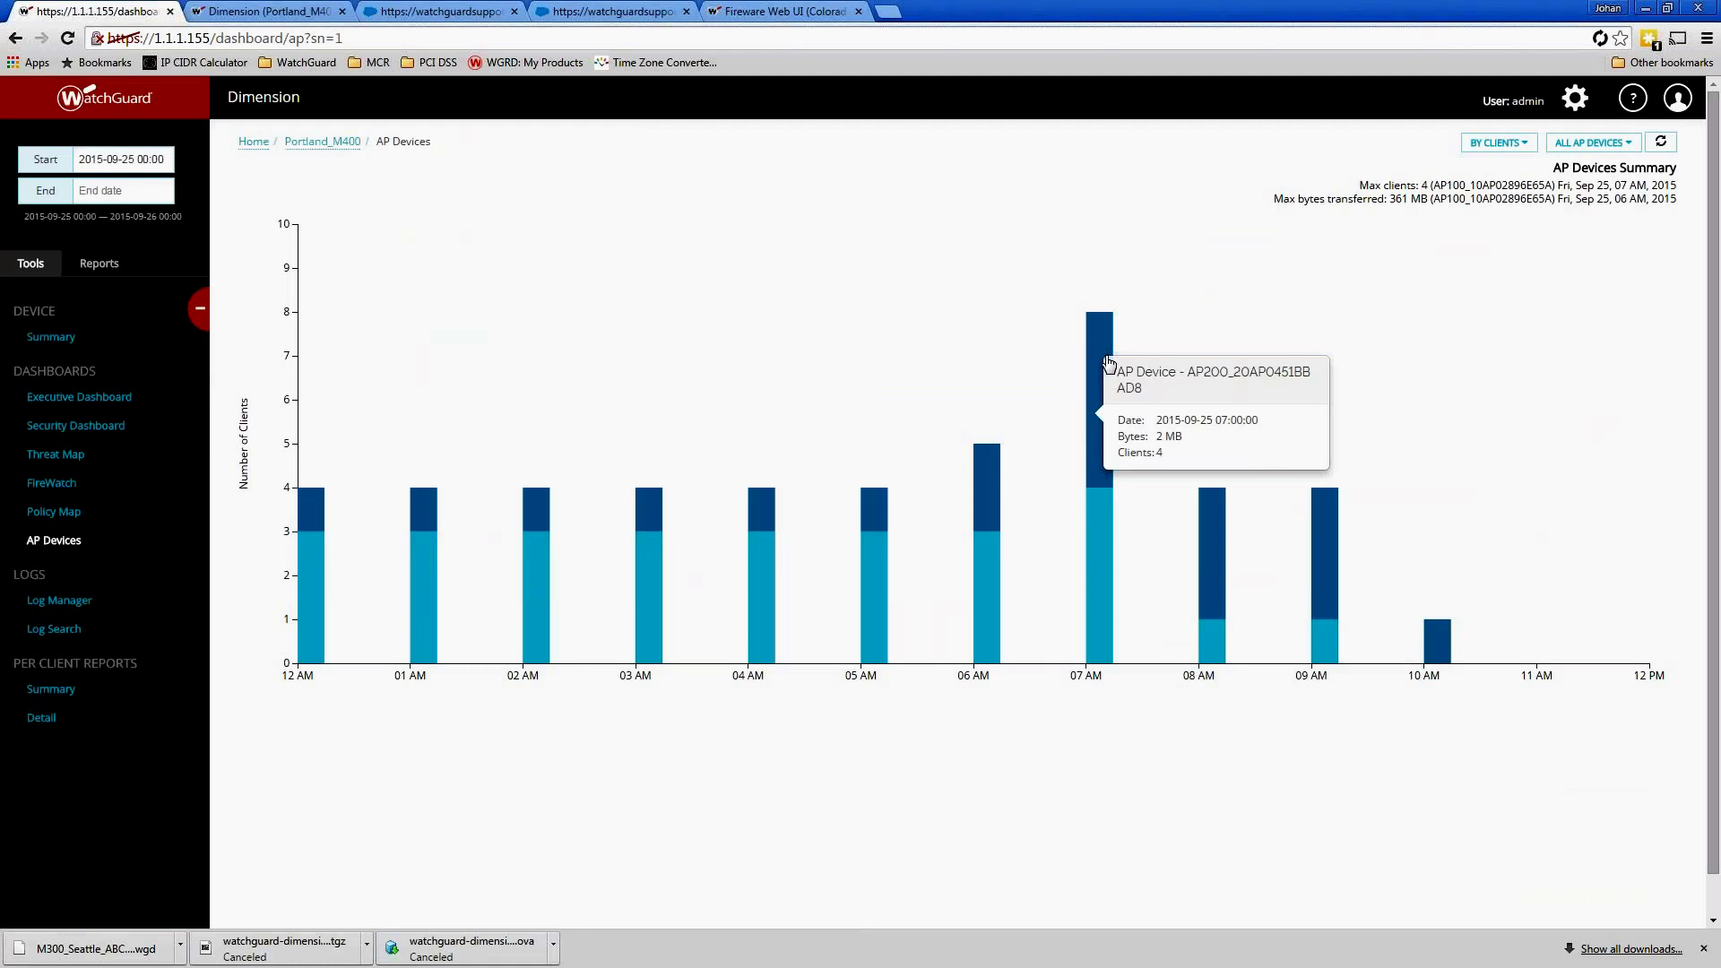
pyautogui.moveTo(1099, 582)
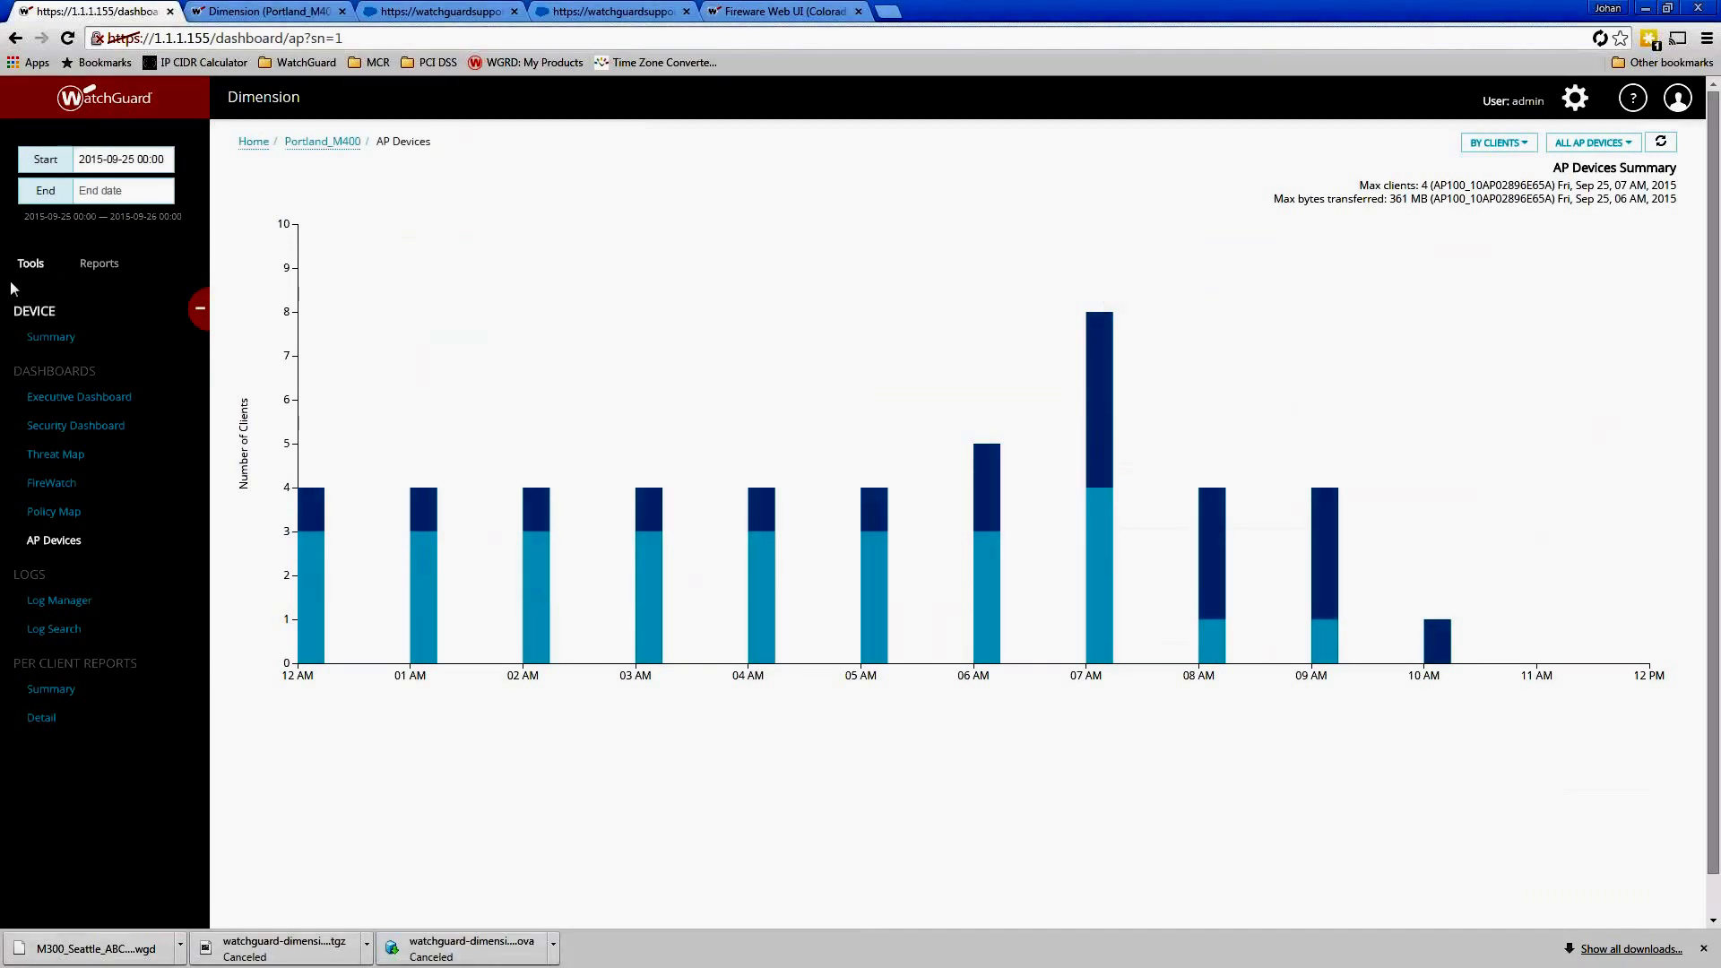
# Set the dashboard's start date to 2015-09-24 and inspect the AP client details in that day's chart
pyautogui.click(99, 151)
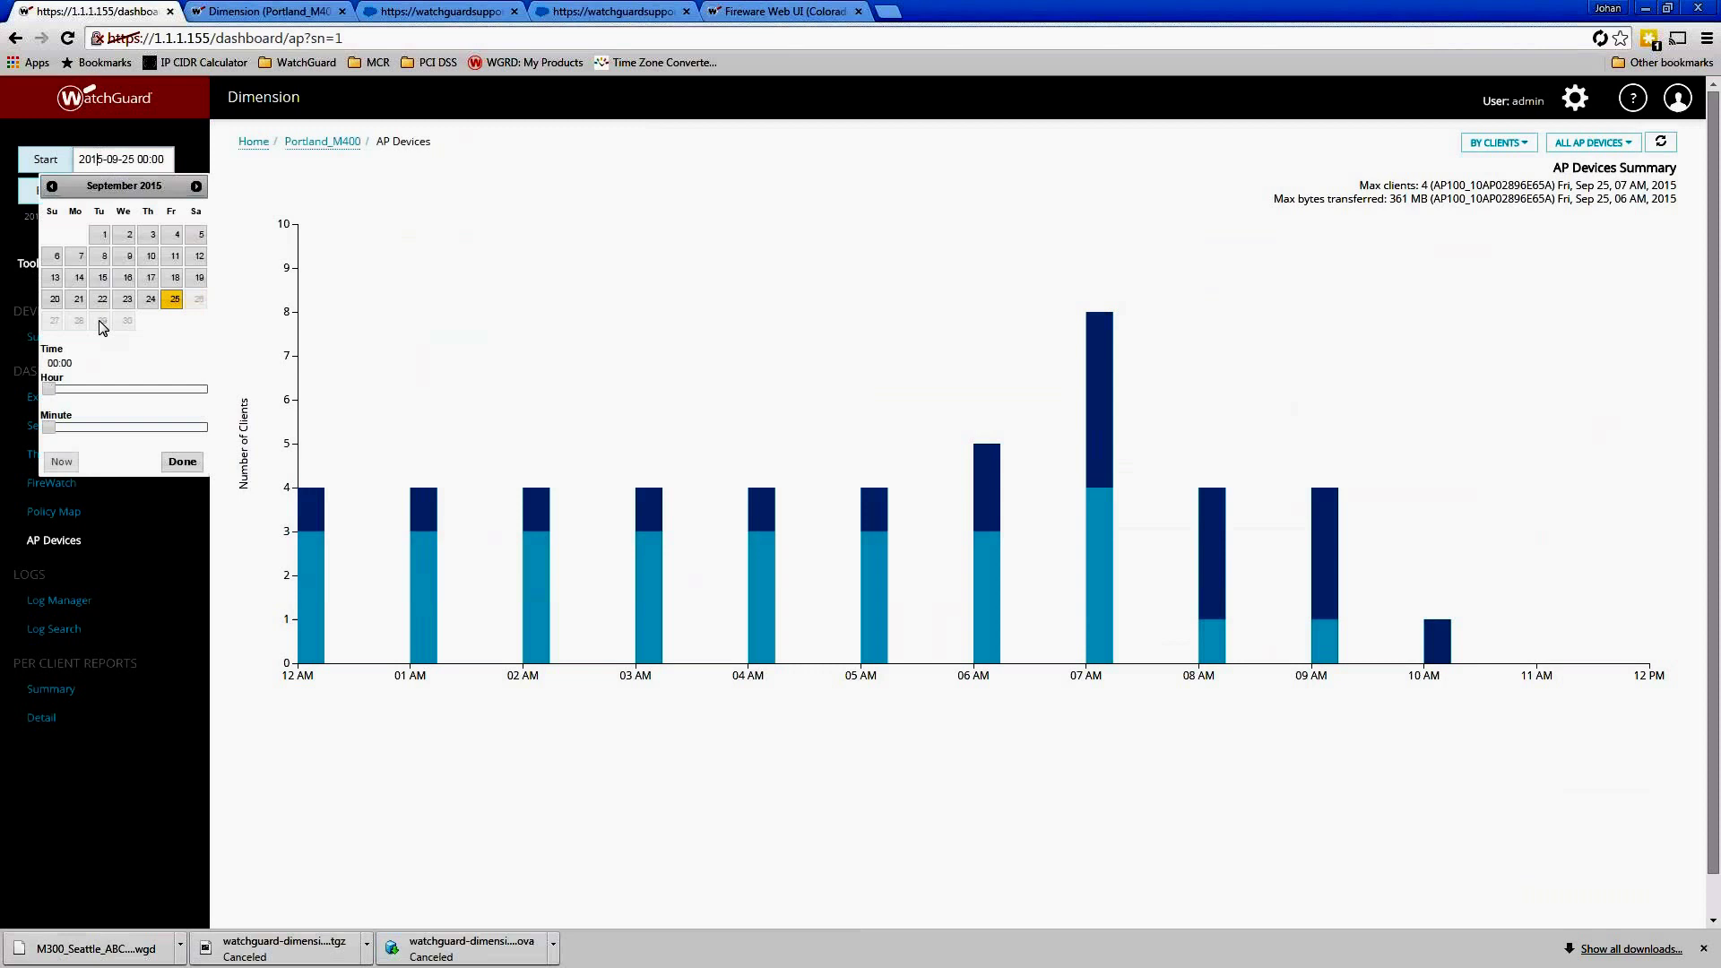
pyautogui.click(146, 304)
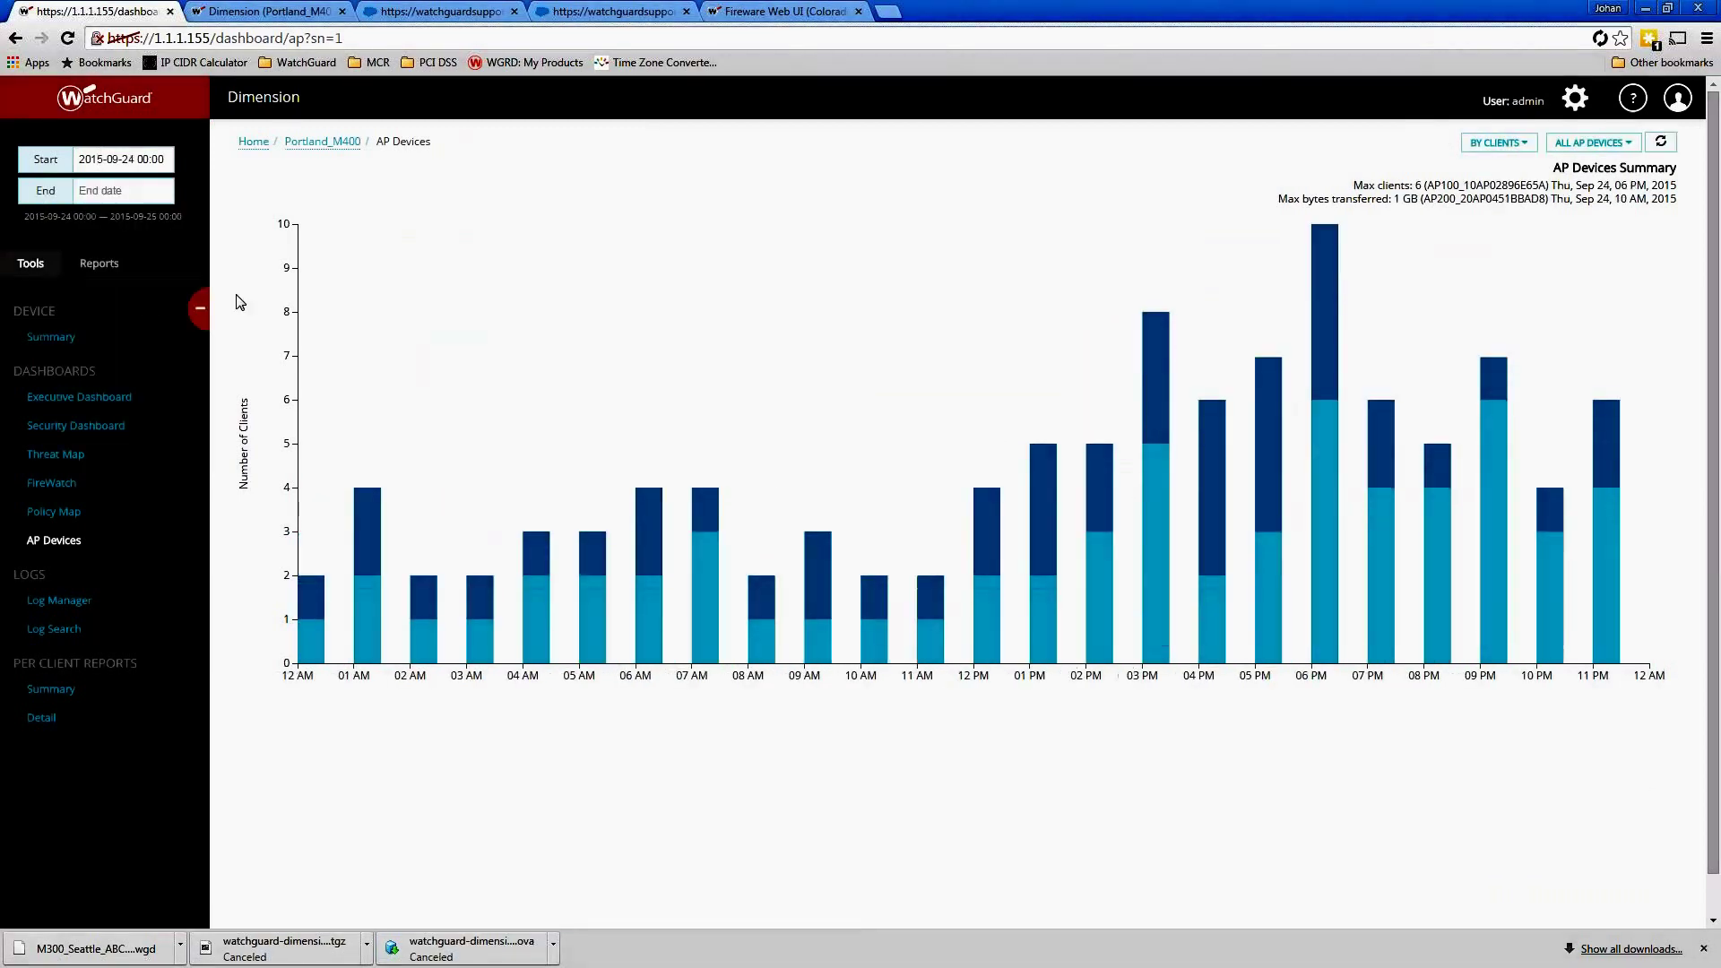
pyautogui.moveTo(1328, 316)
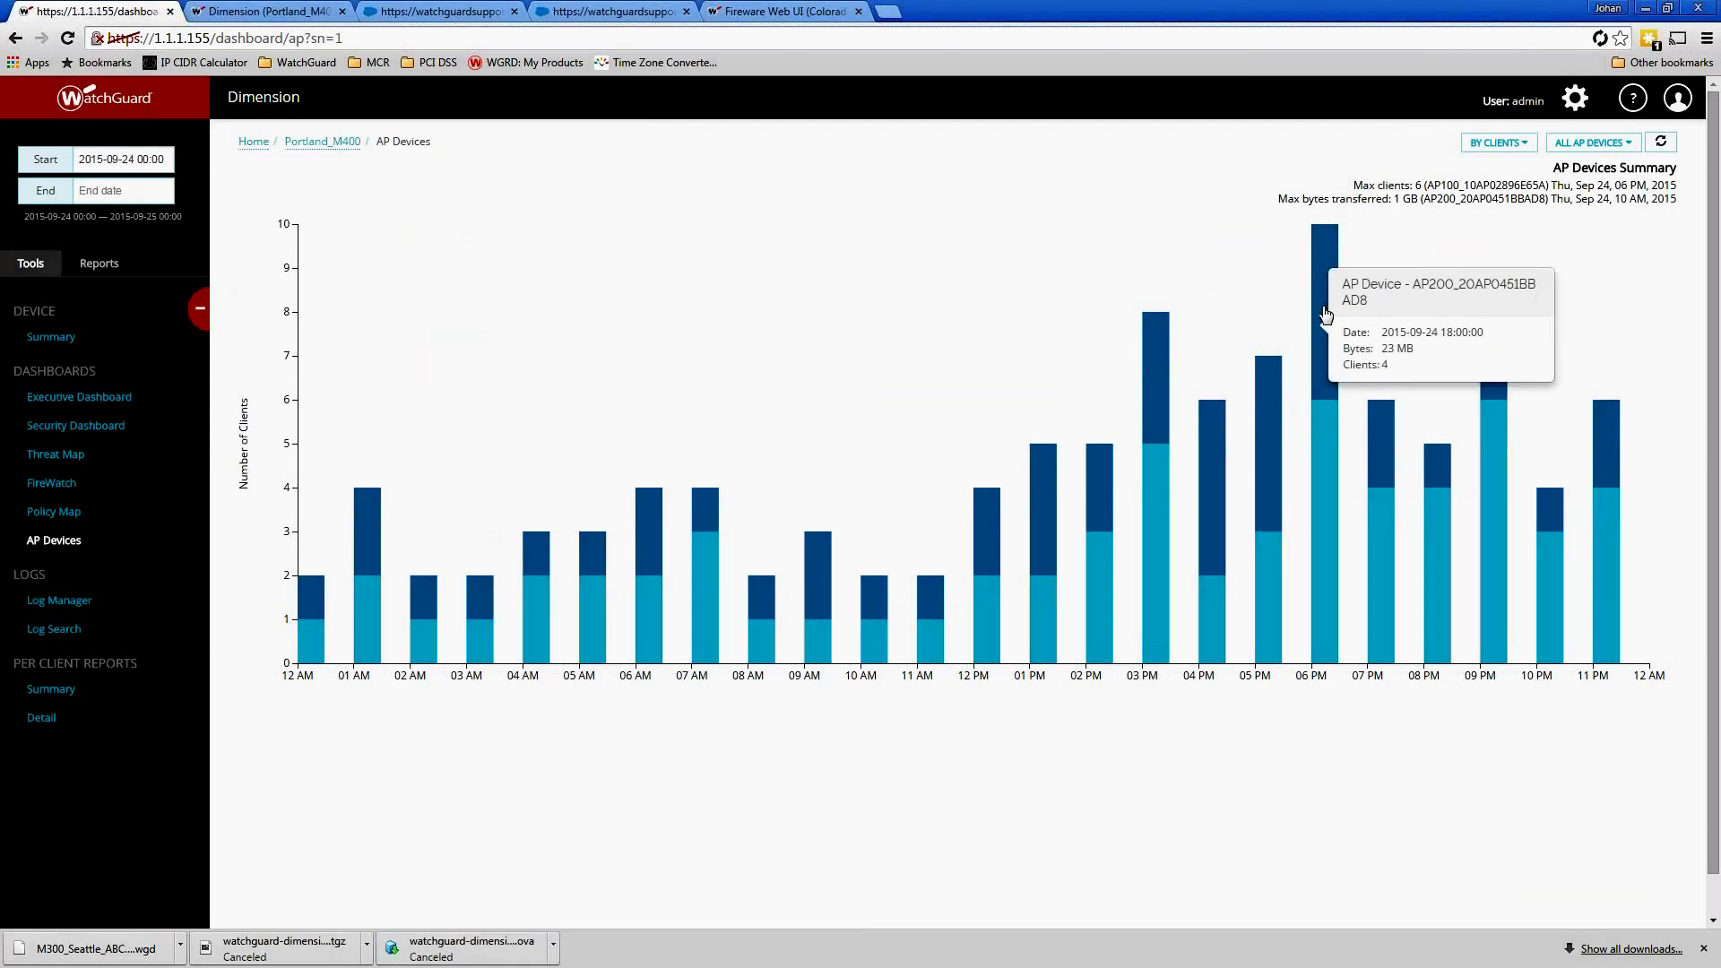
pyautogui.moveTo(1208, 498)
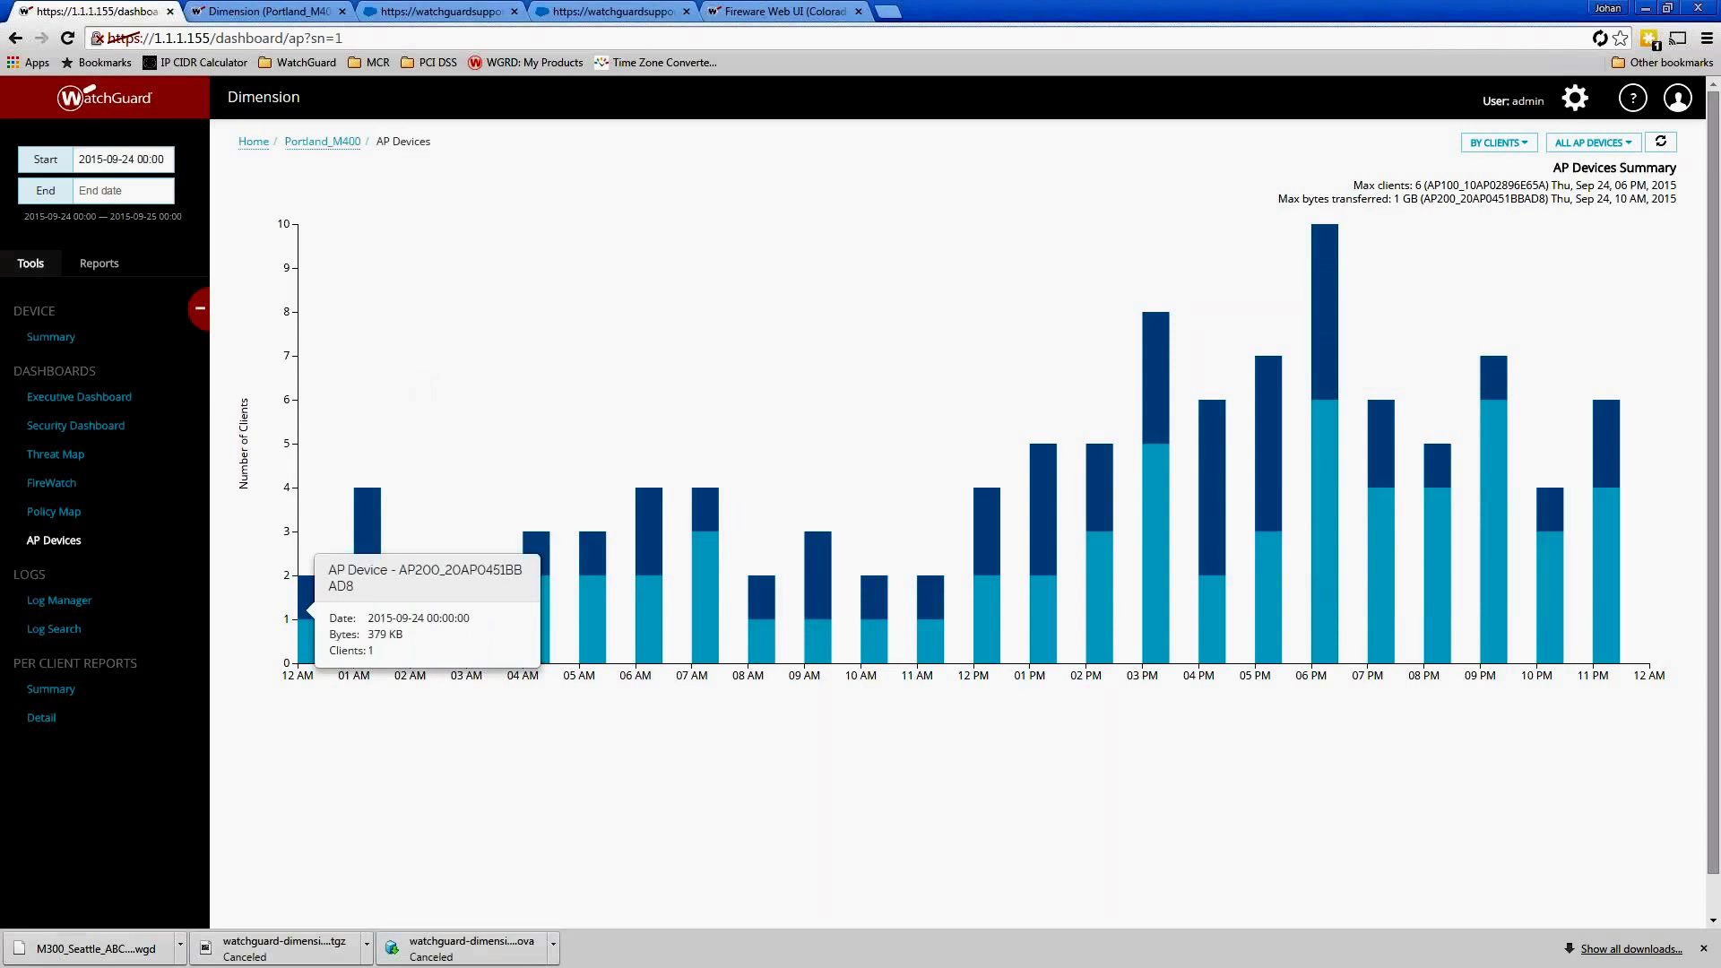
# Open the Executive Dashboard and show the details and blocking option for block.dropbox.com under Top Destinations
pyautogui.click(81, 398)
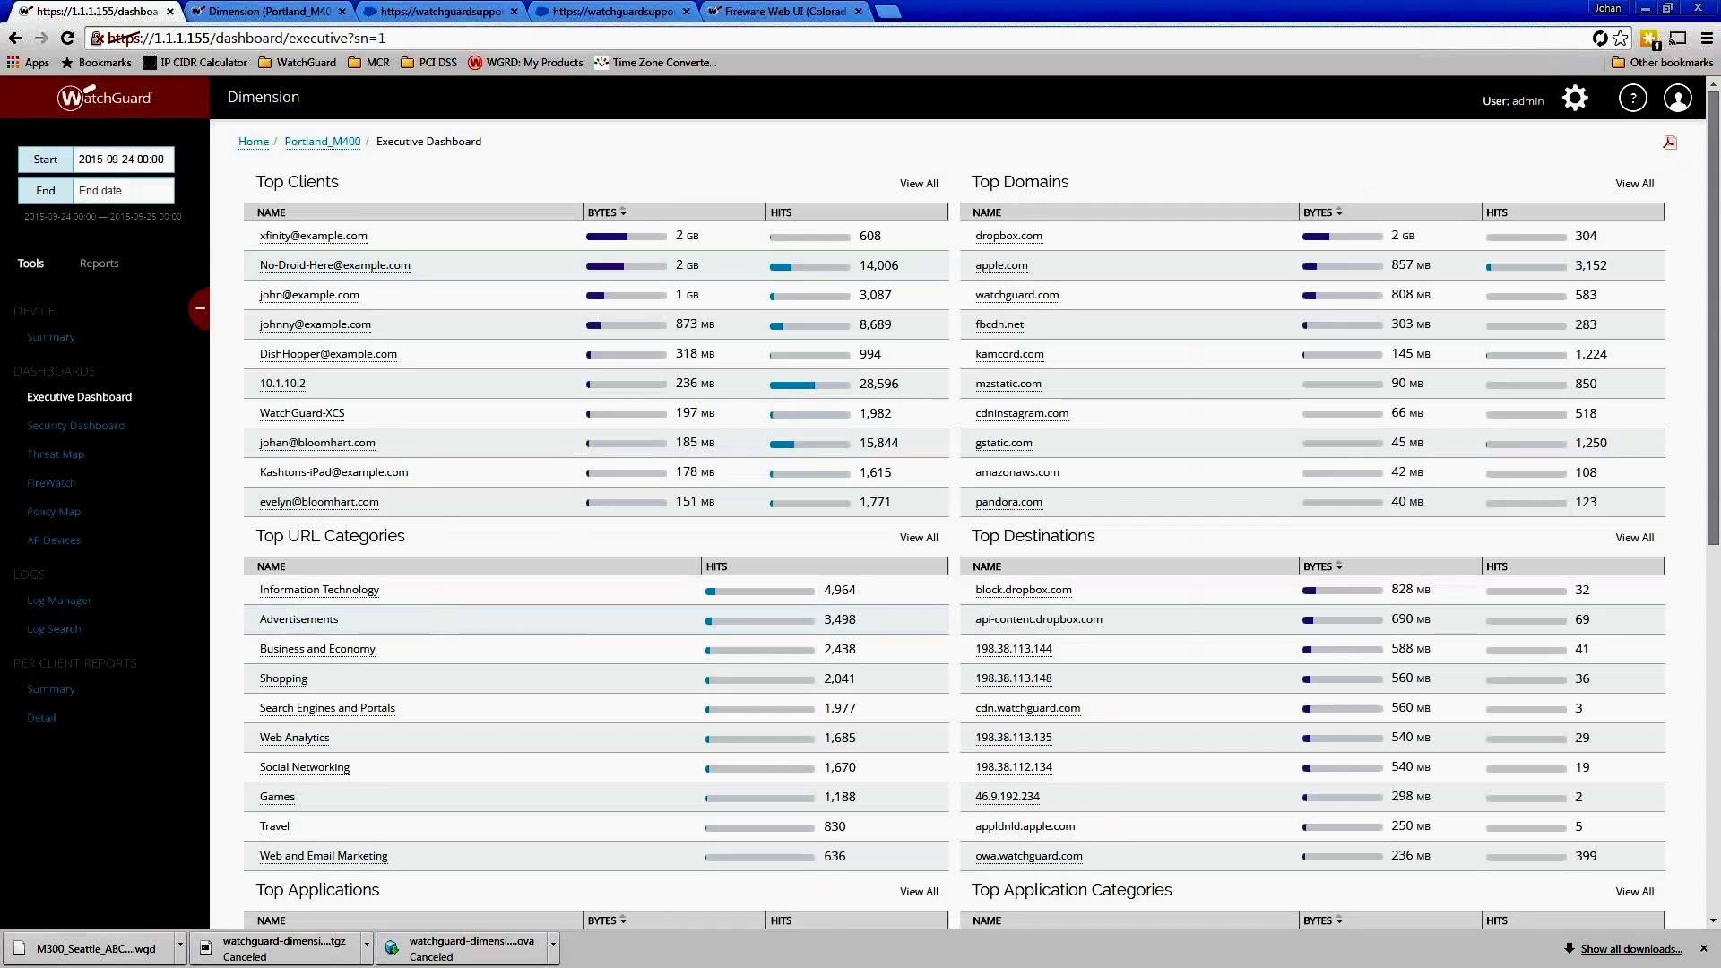
pyautogui.scroll(-3, 298, 665)
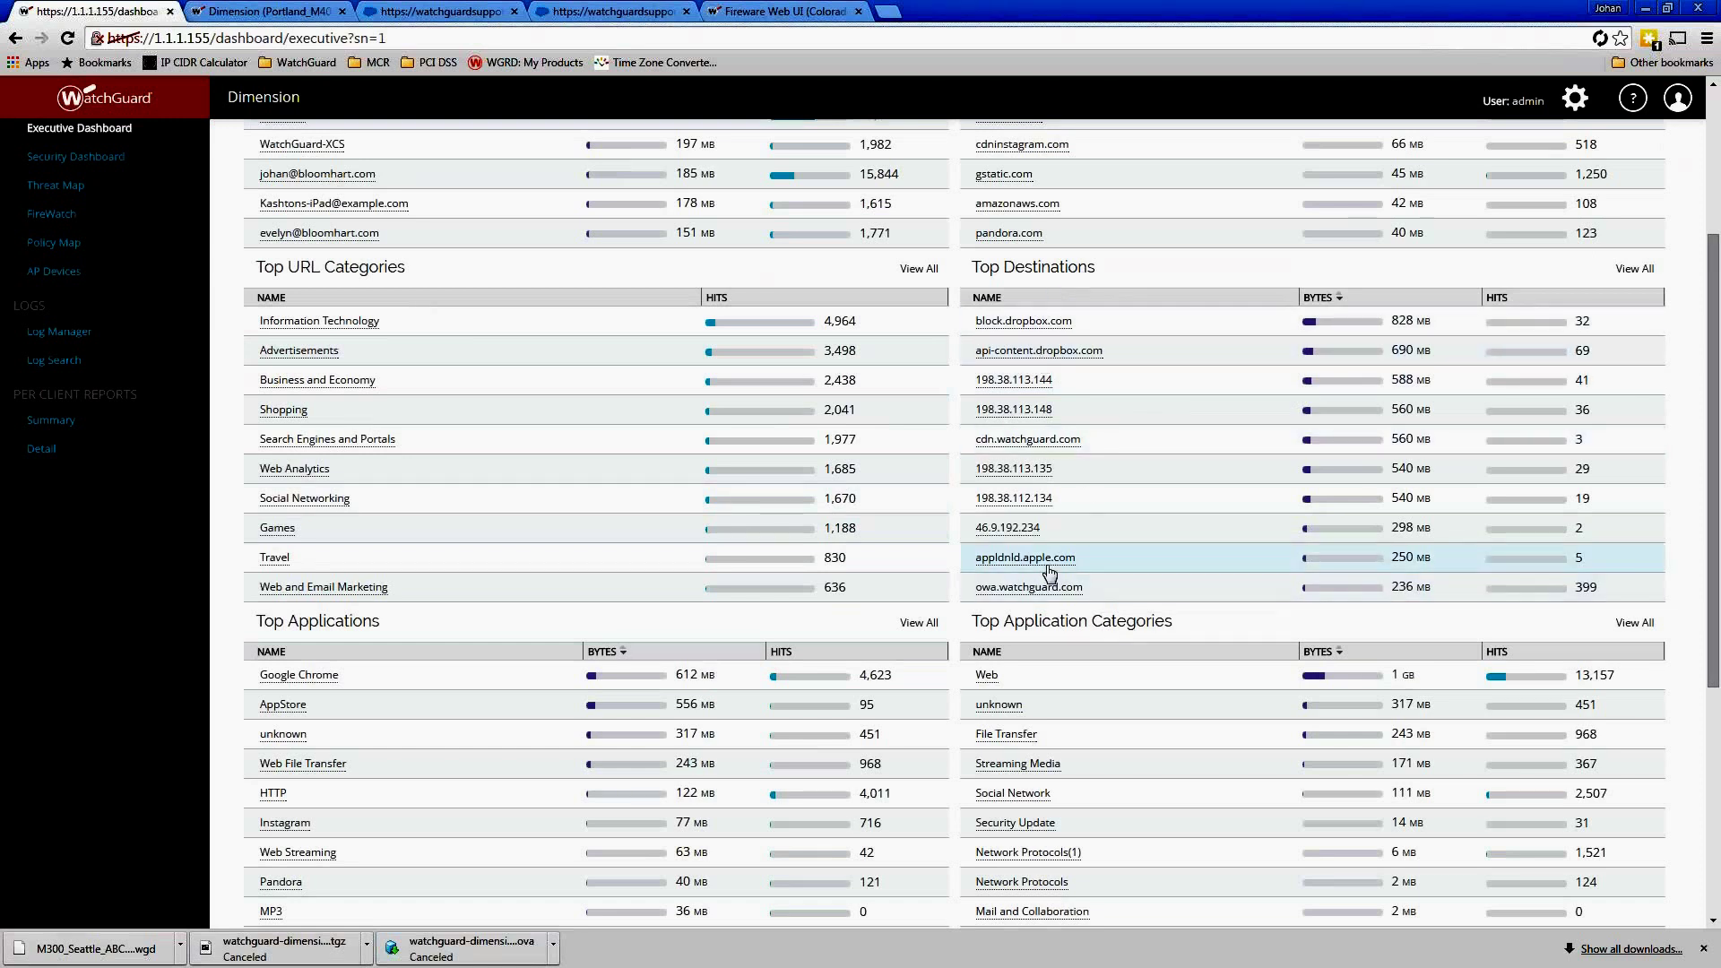
pyautogui.click(1025, 322)
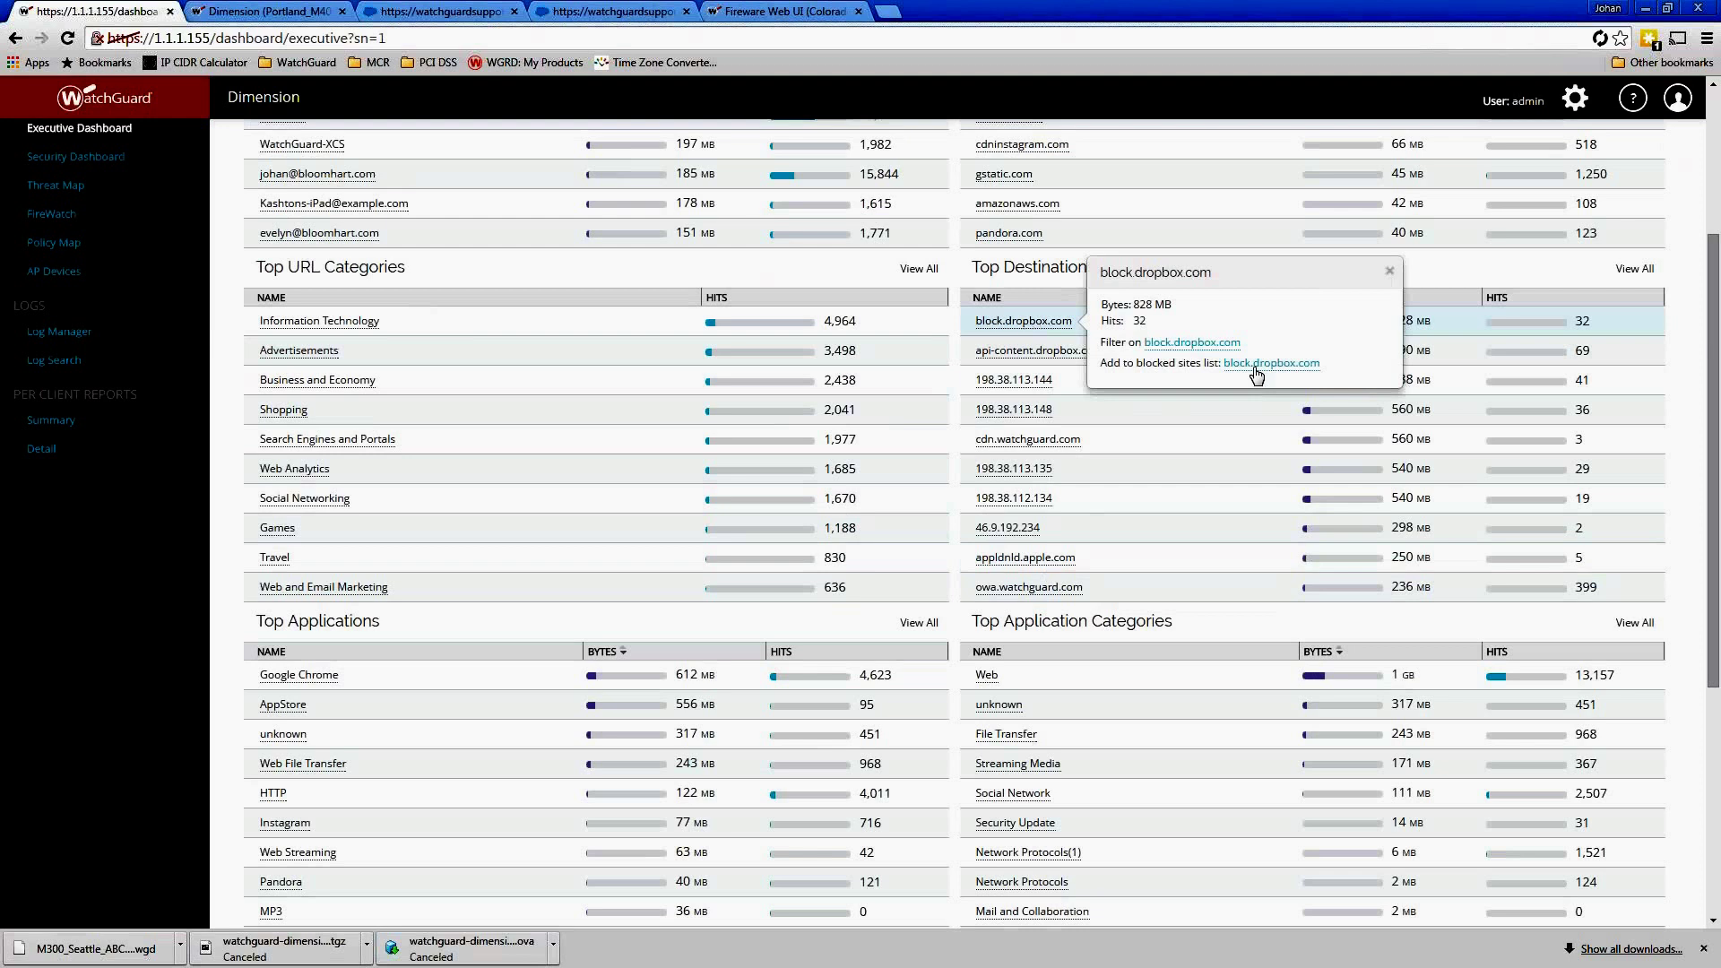
pyautogui.scroll(3, 1212, 531)
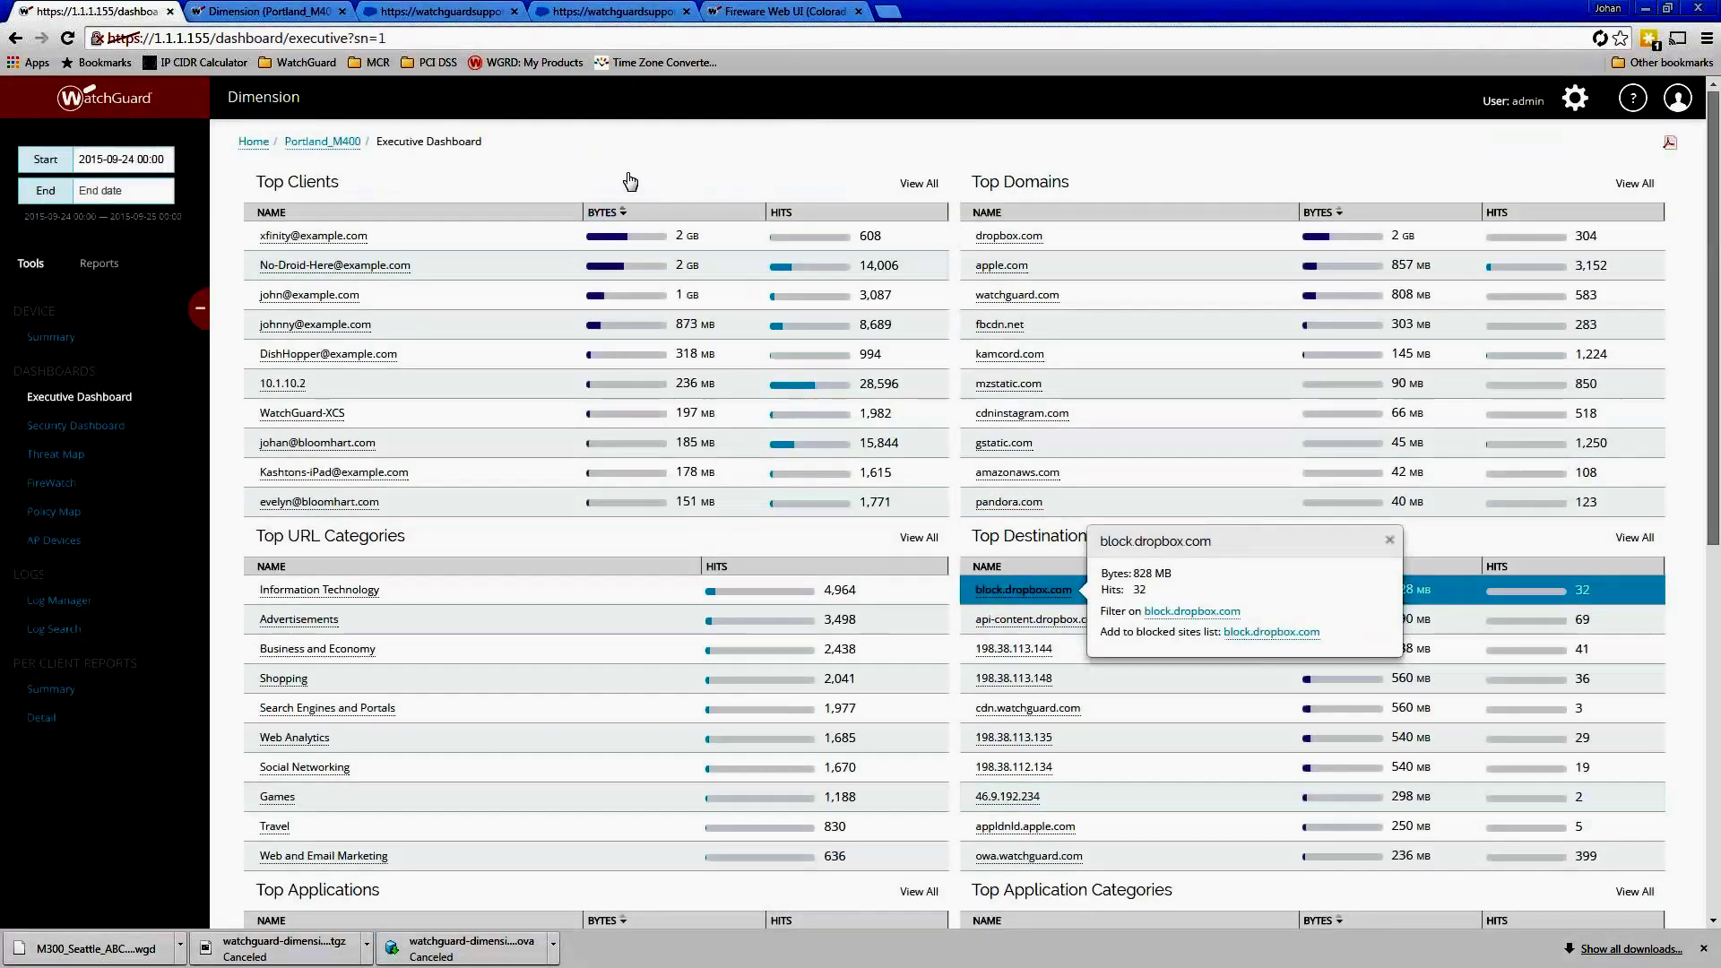
# View the full Top Clients list and return to the Executive Dashboard overview
pyautogui.click(309, 184)
pyautogui.click(404, 142)
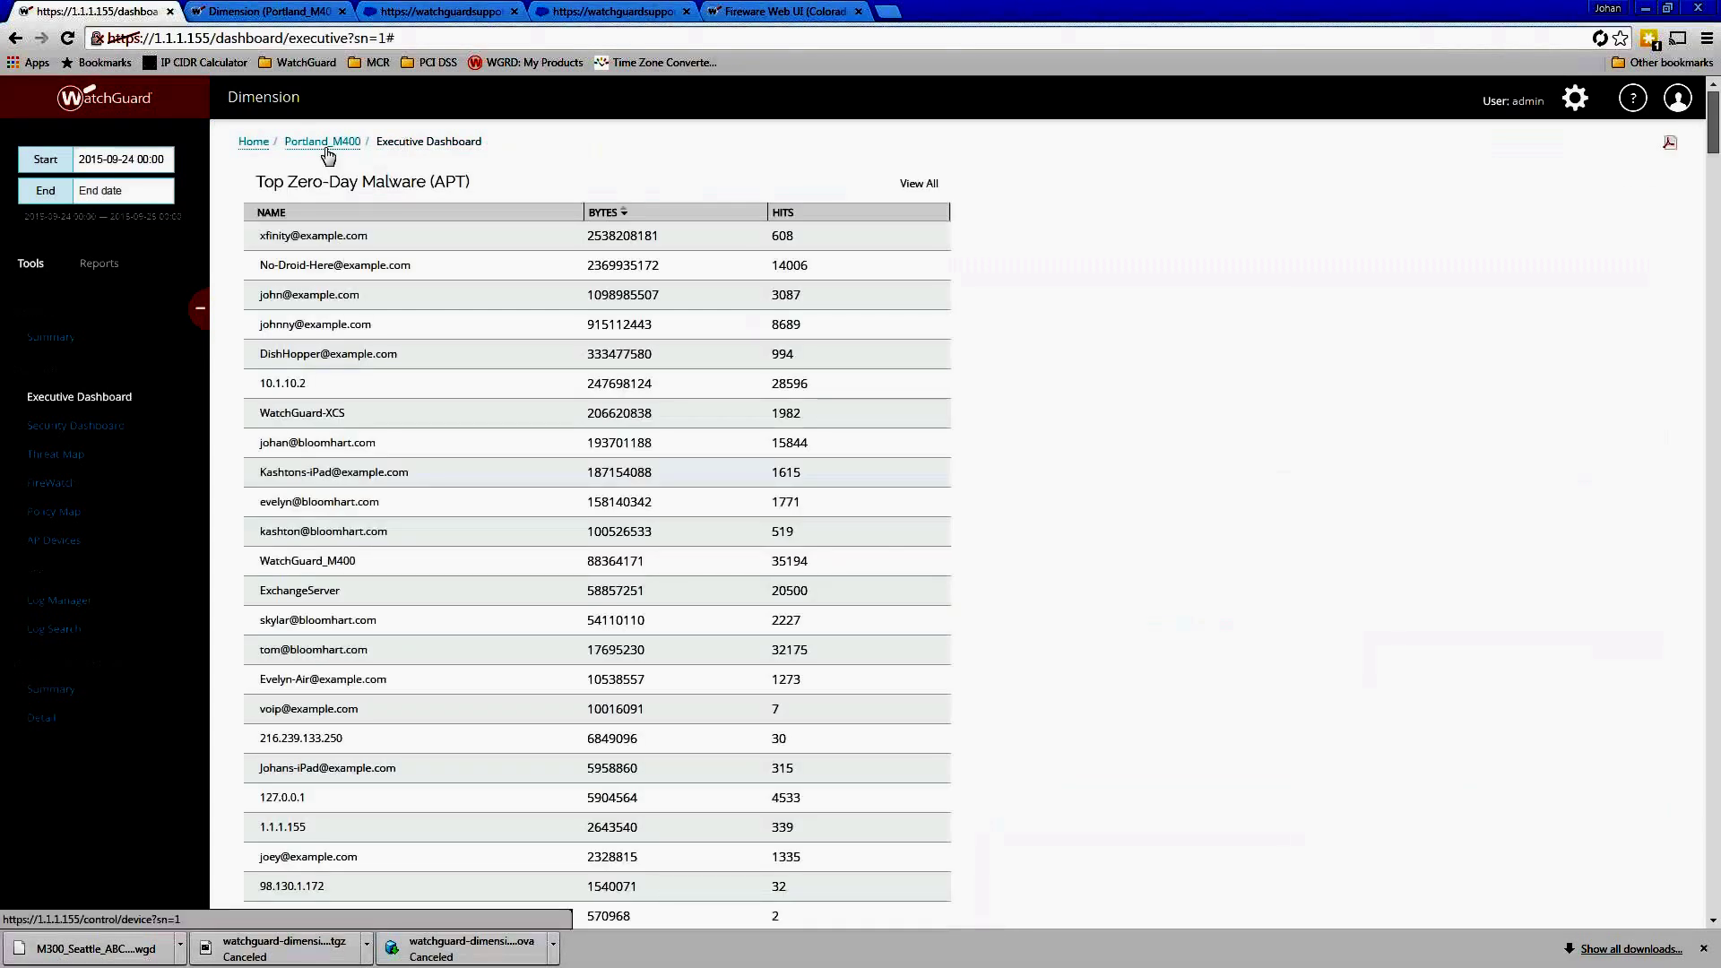
pyautogui.click(64, 400)
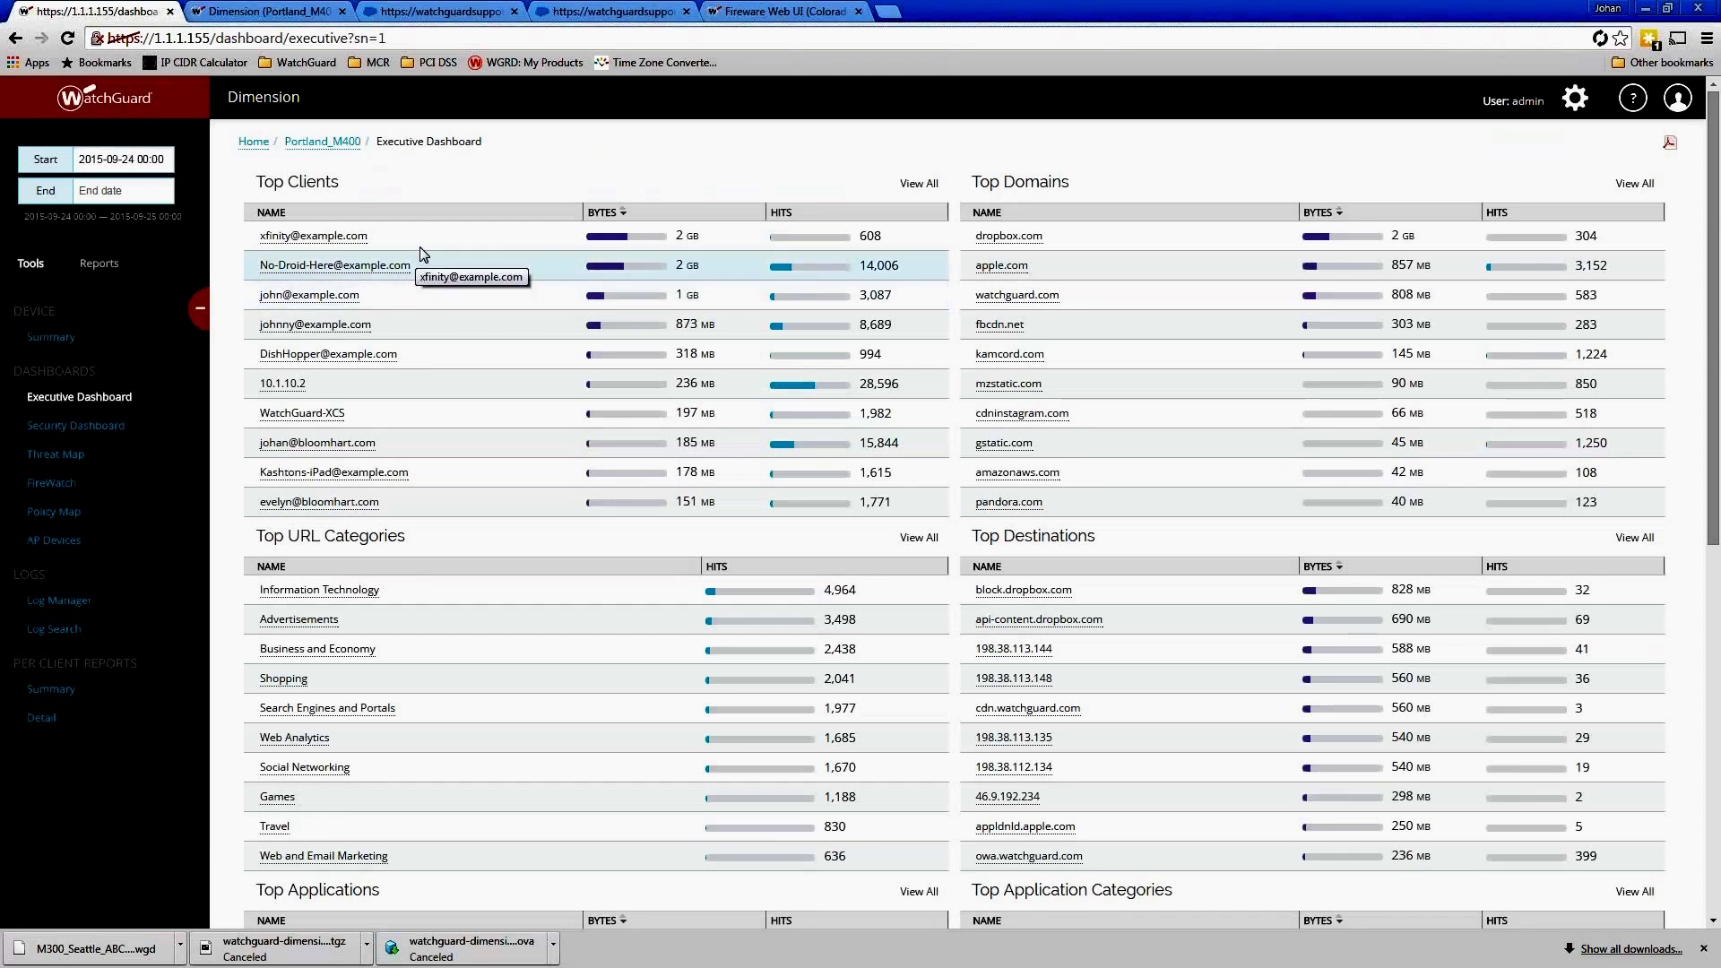
# Show and close the first top client's filter and block options, and look over the remaining Executive Dashboard tables
pyautogui.click(328, 236)
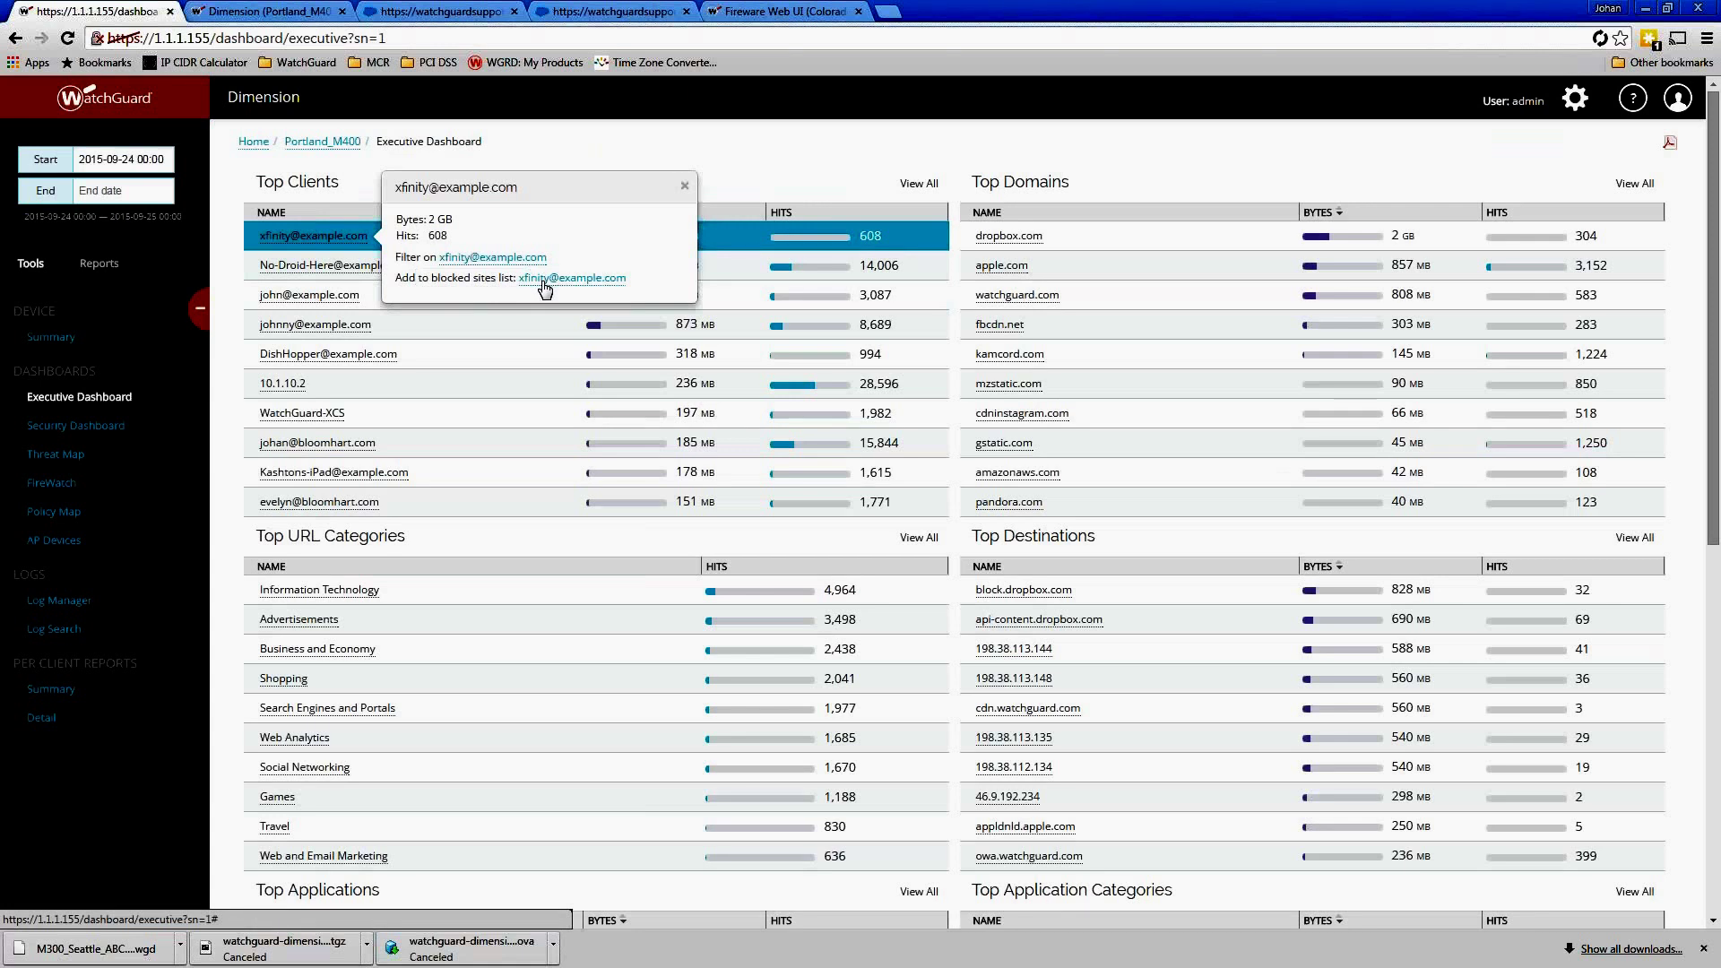
pyautogui.click(827, 167)
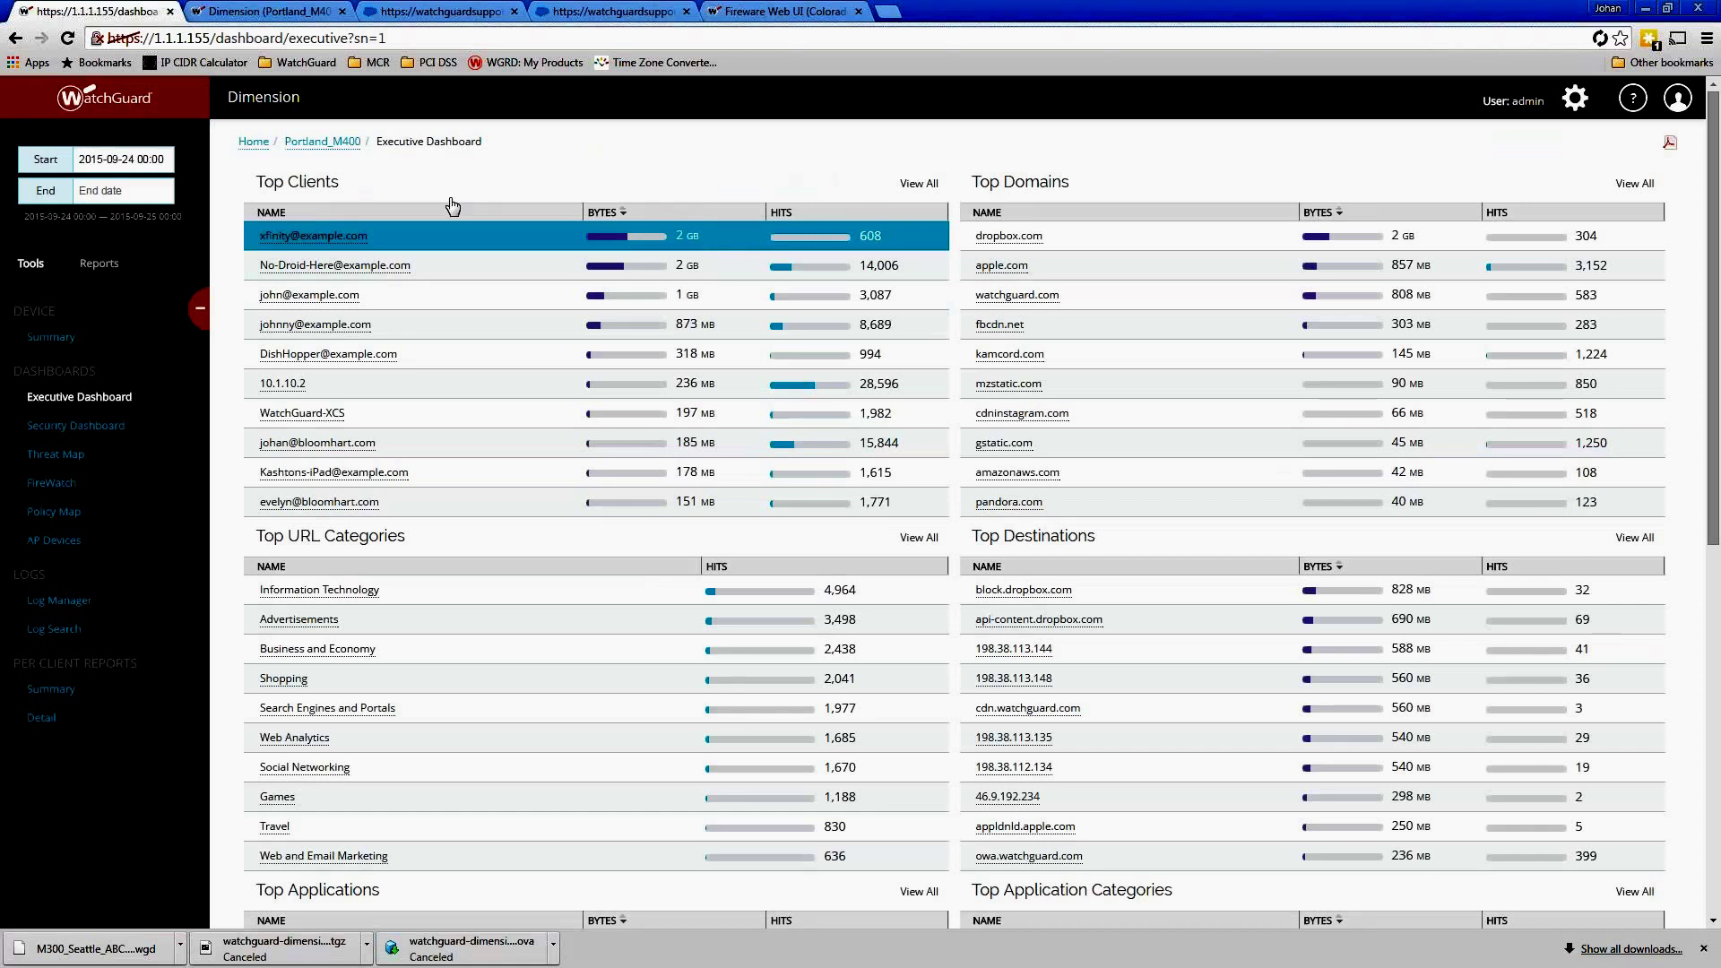
pyautogui.scroll(-8, 953, 561)
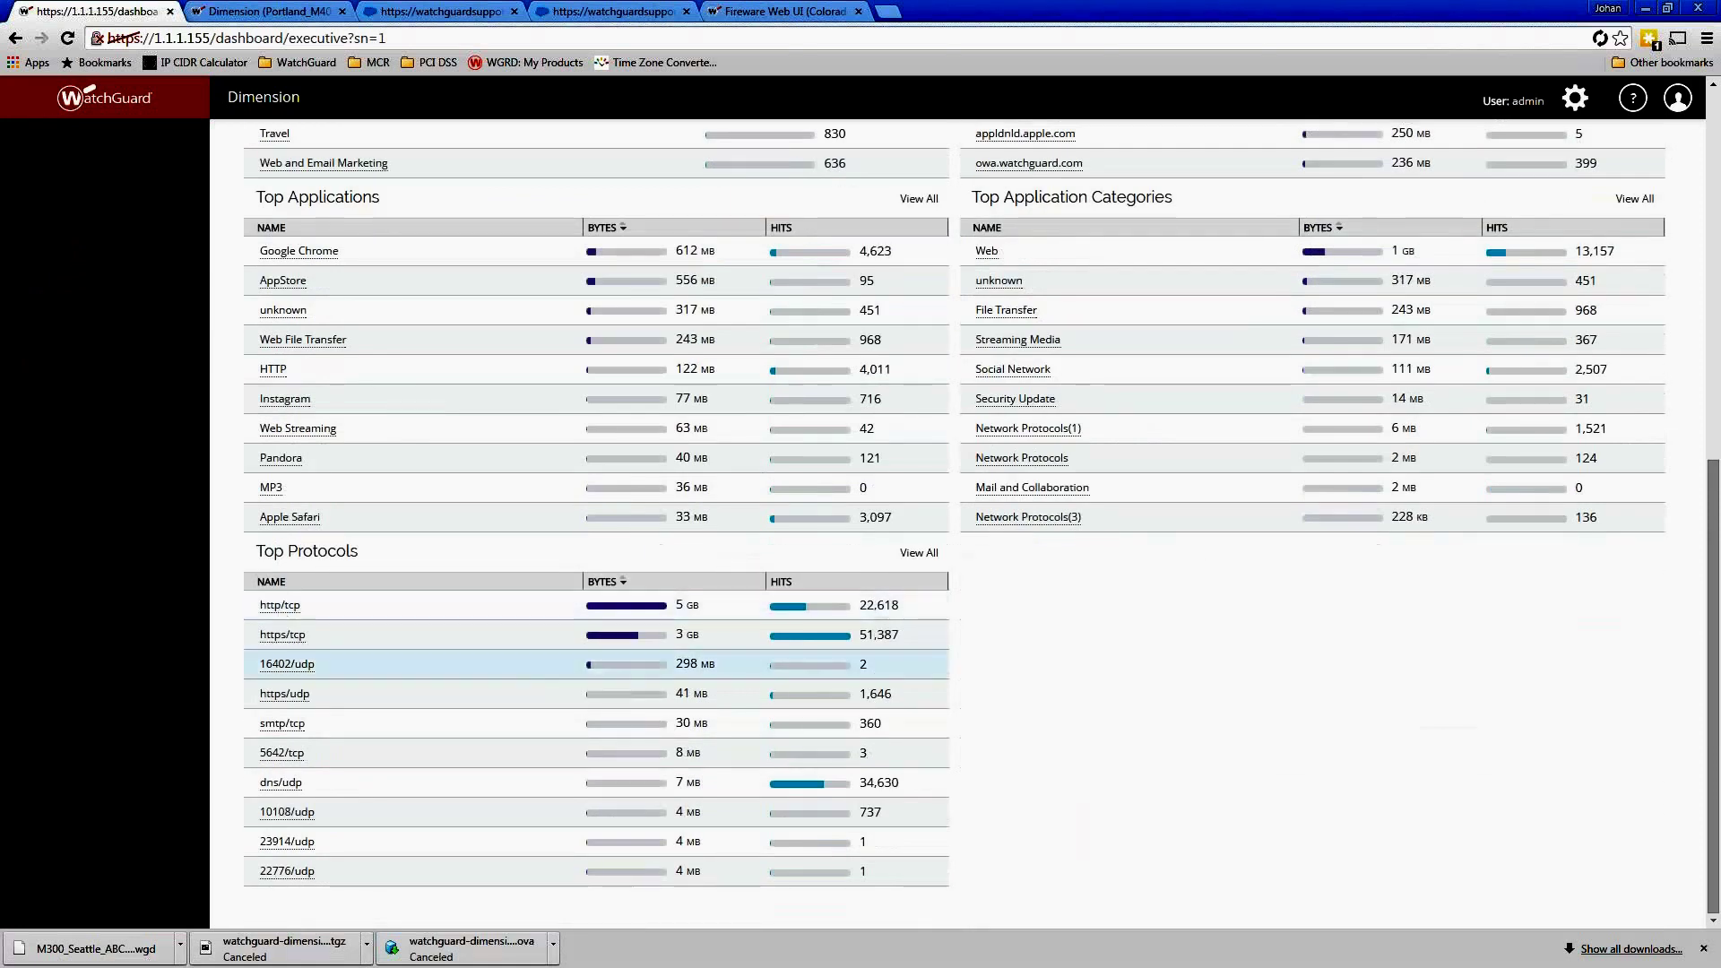
pyautogui.scroll(4, 345, 682)
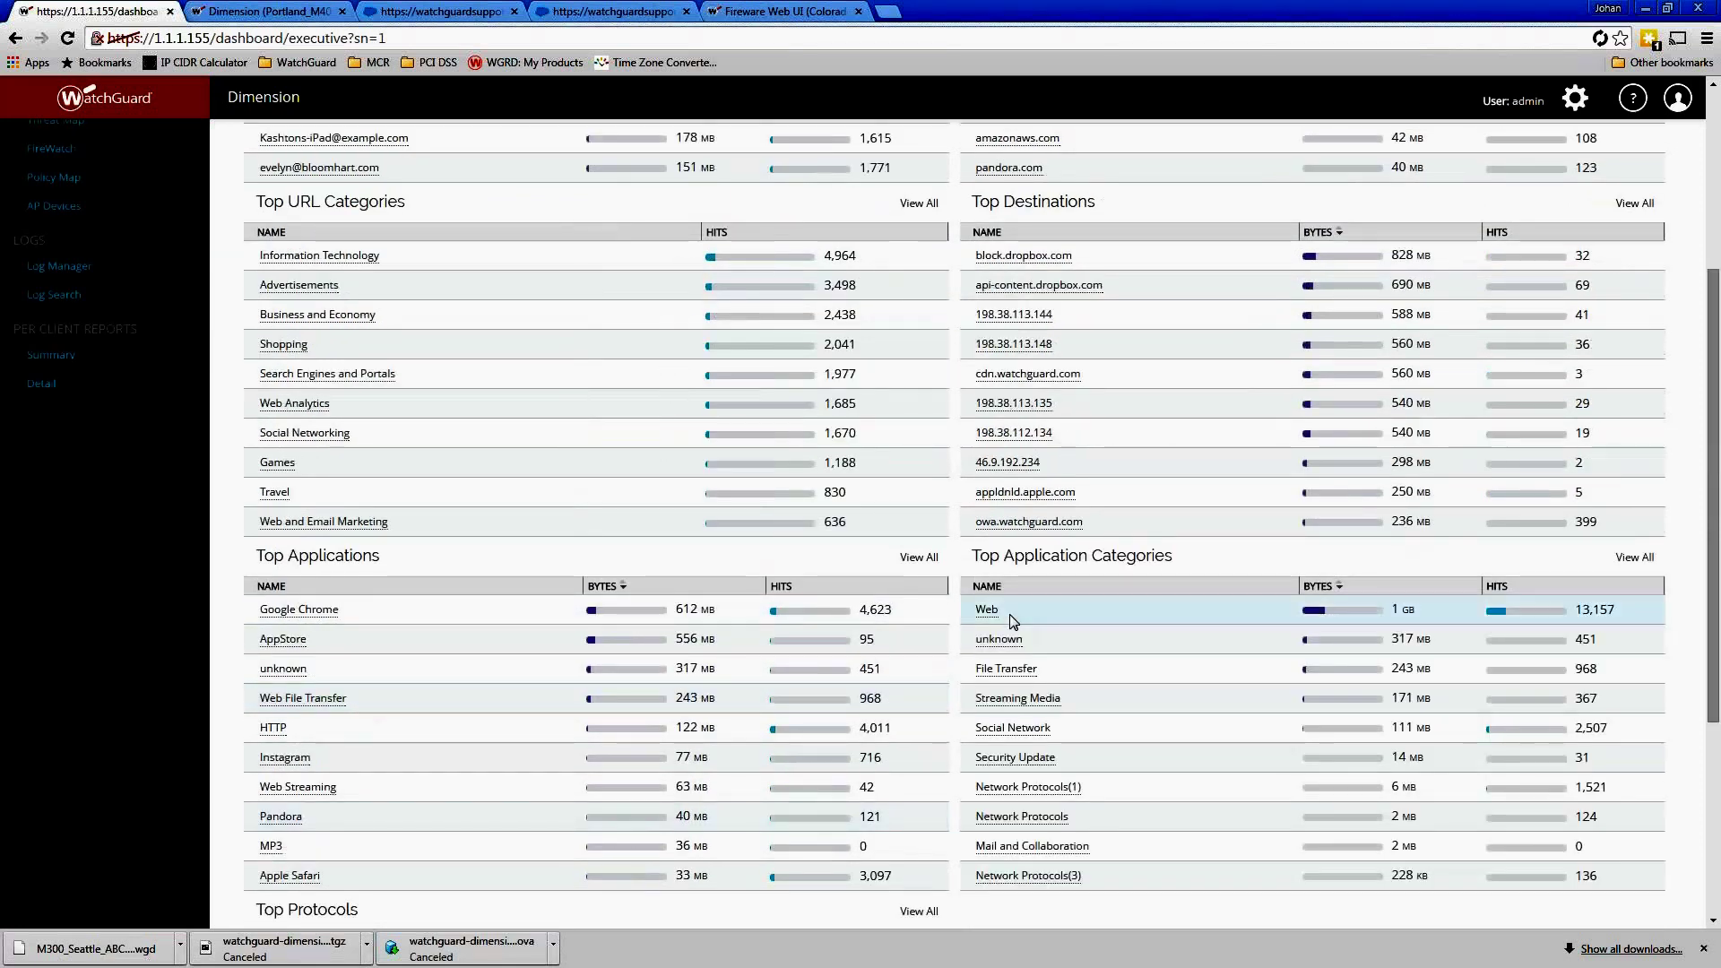
pyautogui.scroll(4, 506, 492)
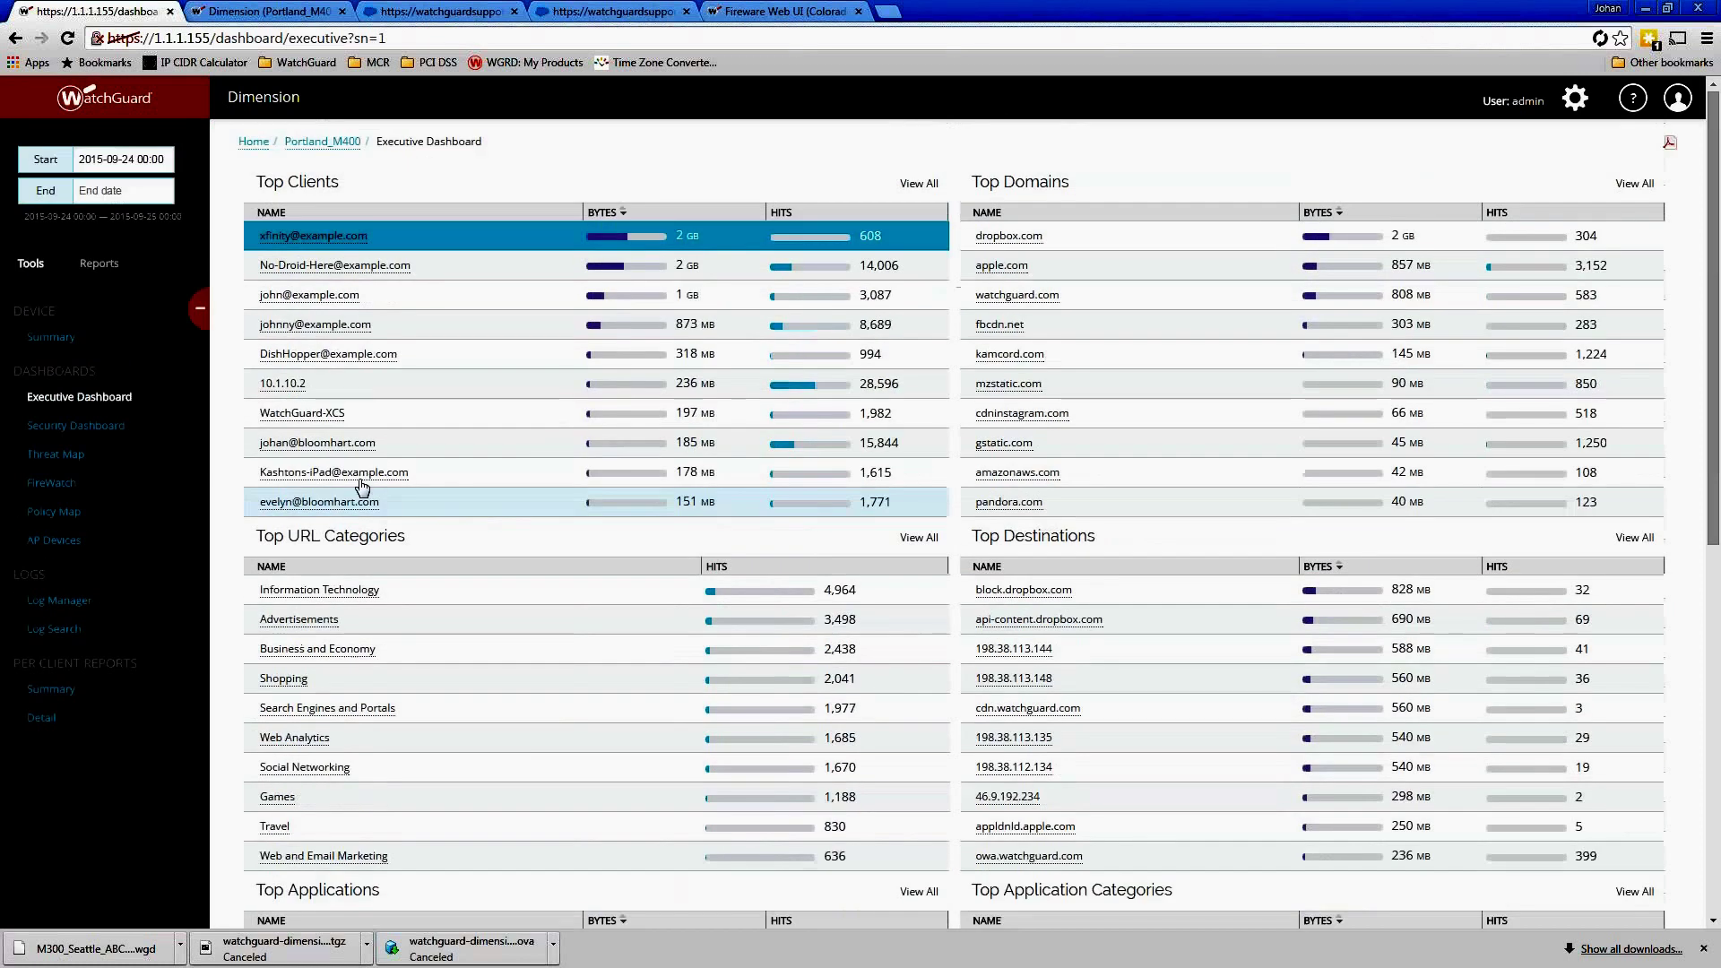
# Switch to the device's available reports and open the Denied Quota report
pyautogui.click(101, 265)
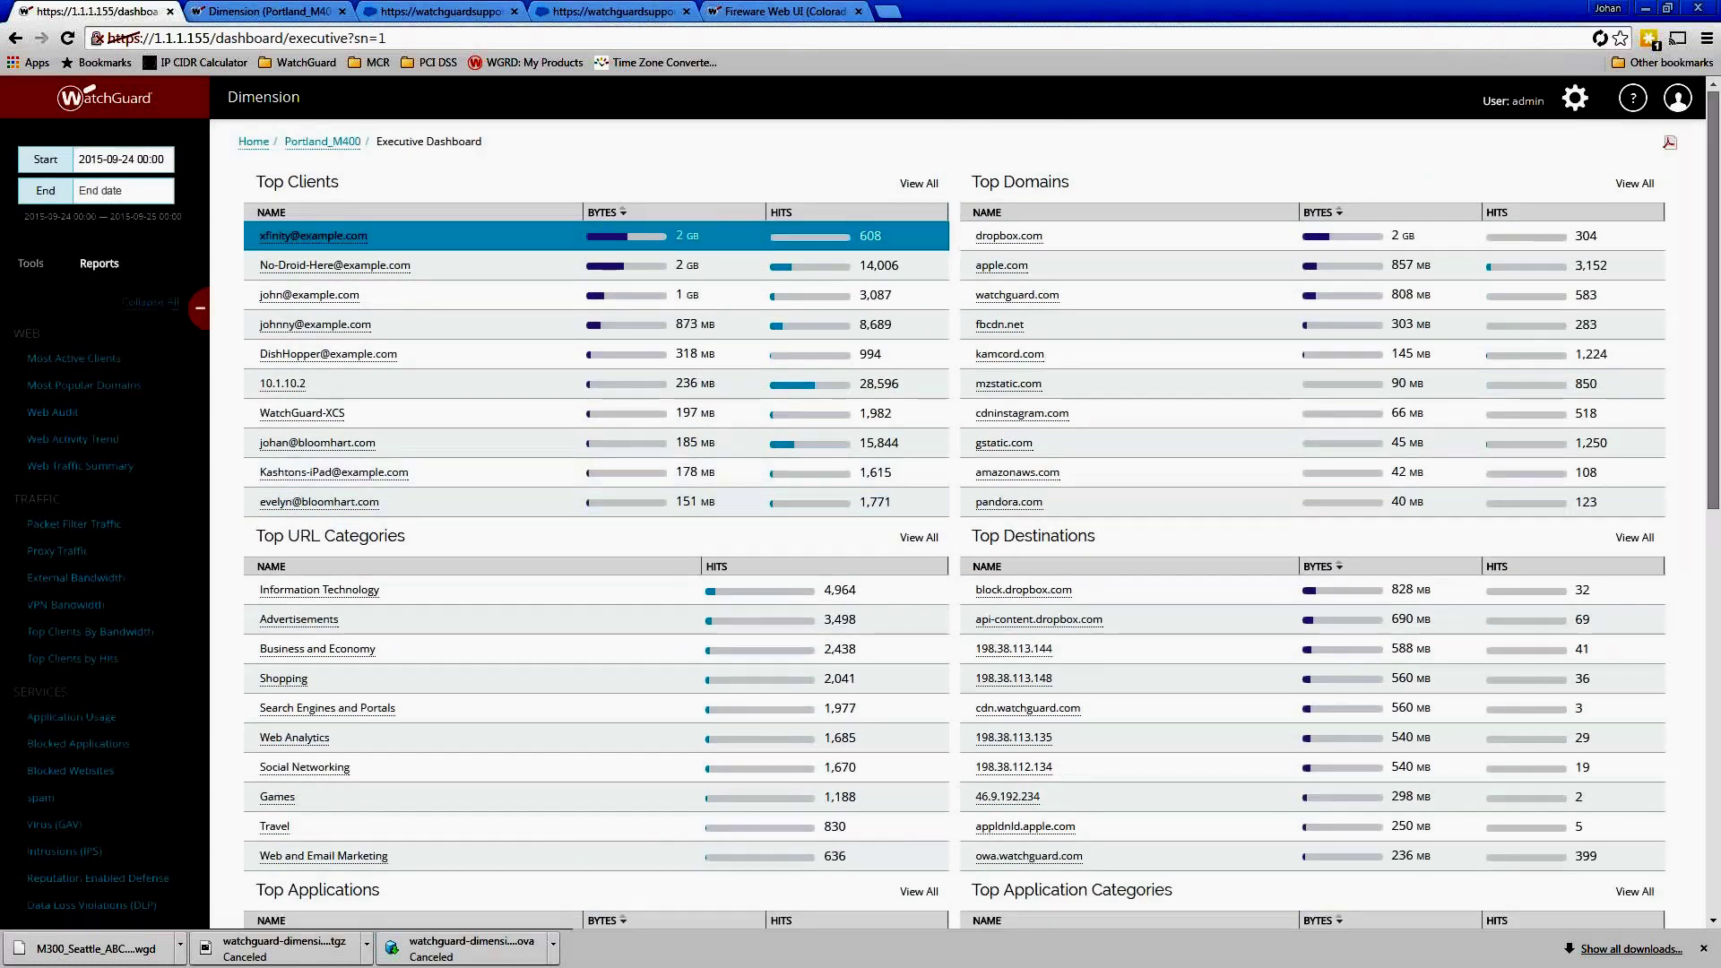
pyautogui.scroll(-2, 553, 473)
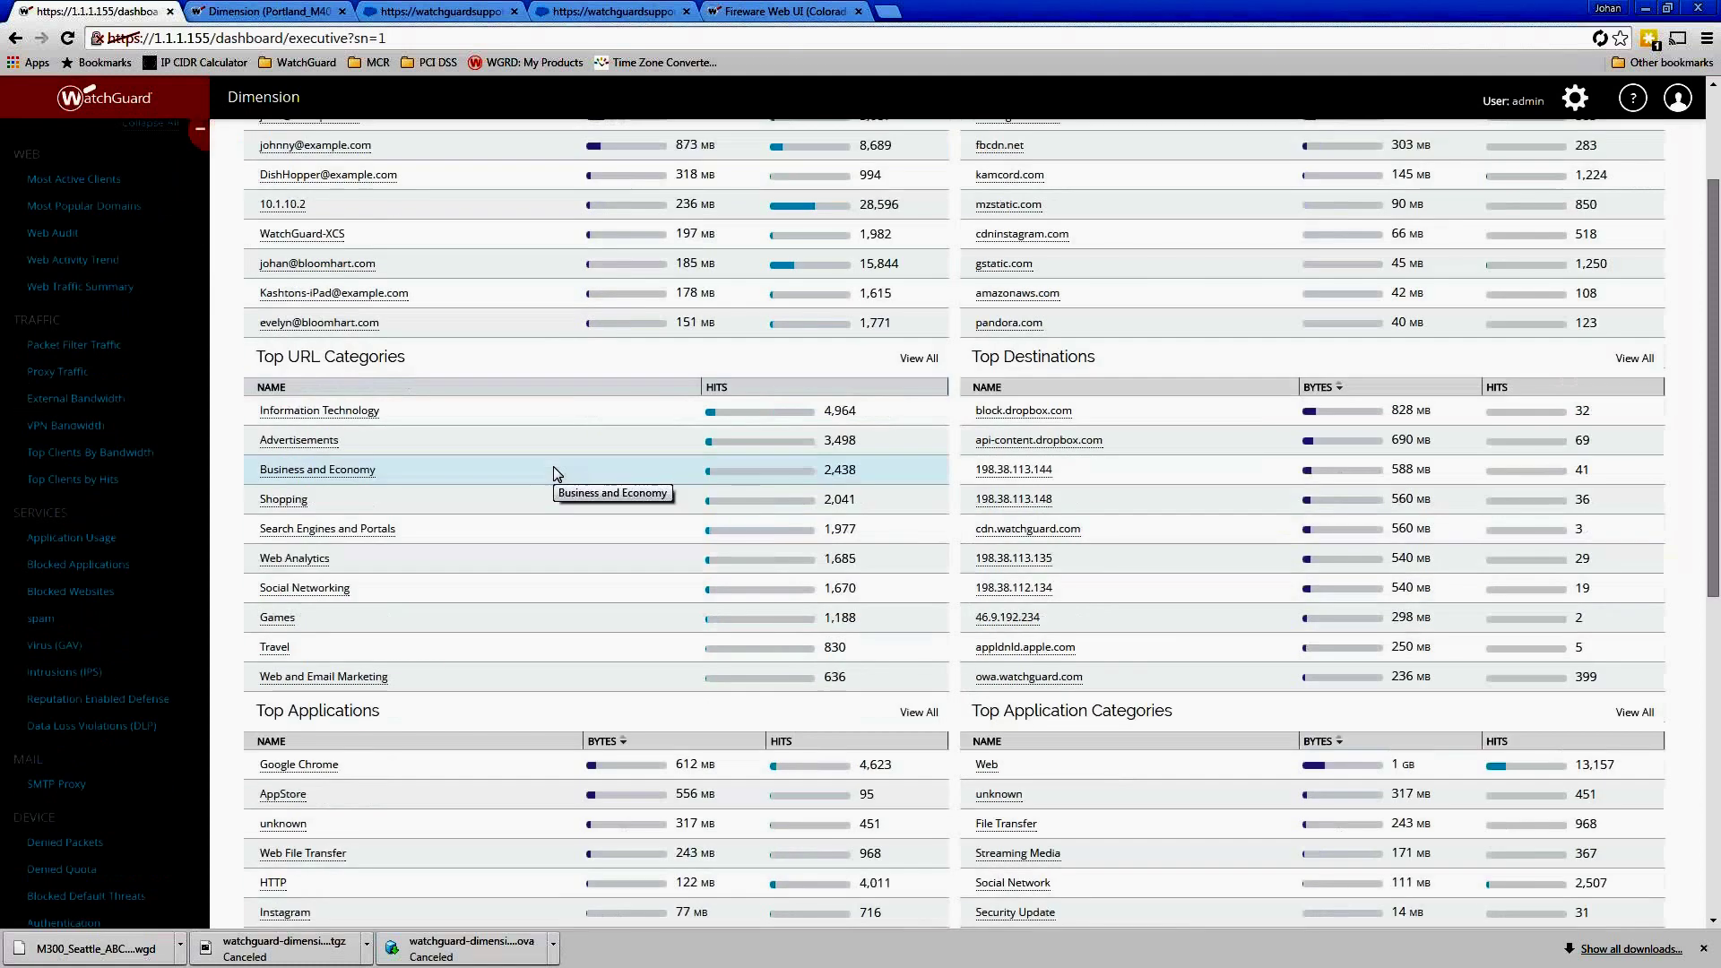
pyautogui.scroll(-1, 555, 474)
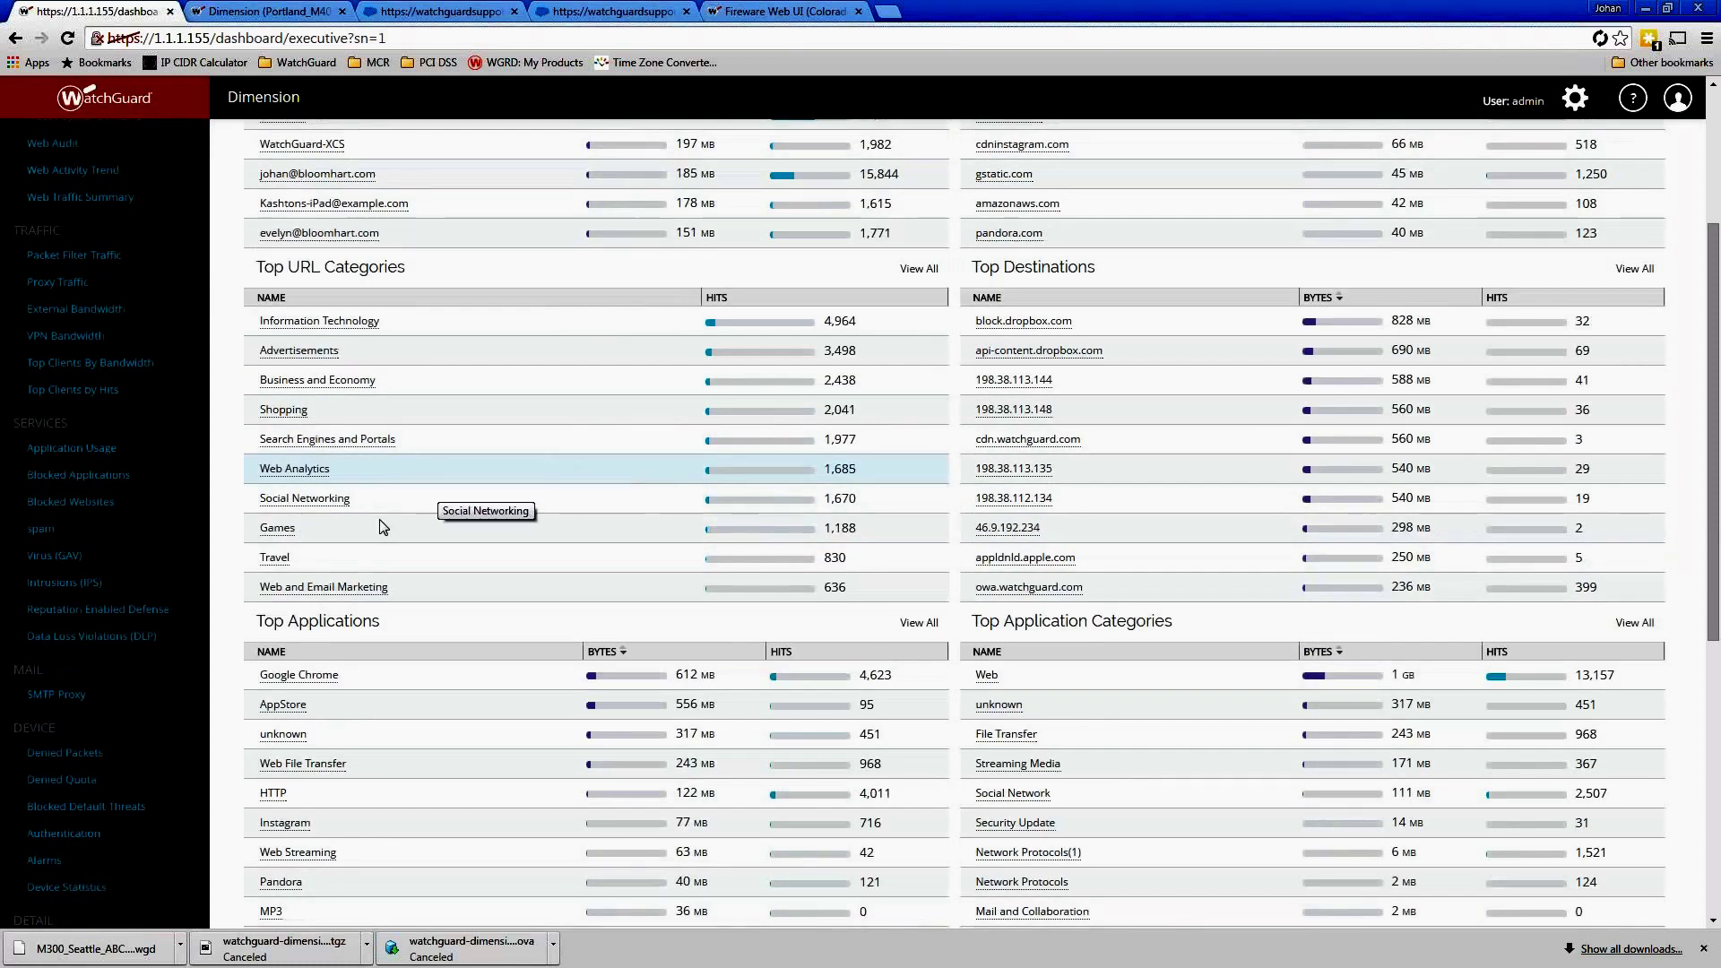
pyautogui.click(61, 781)
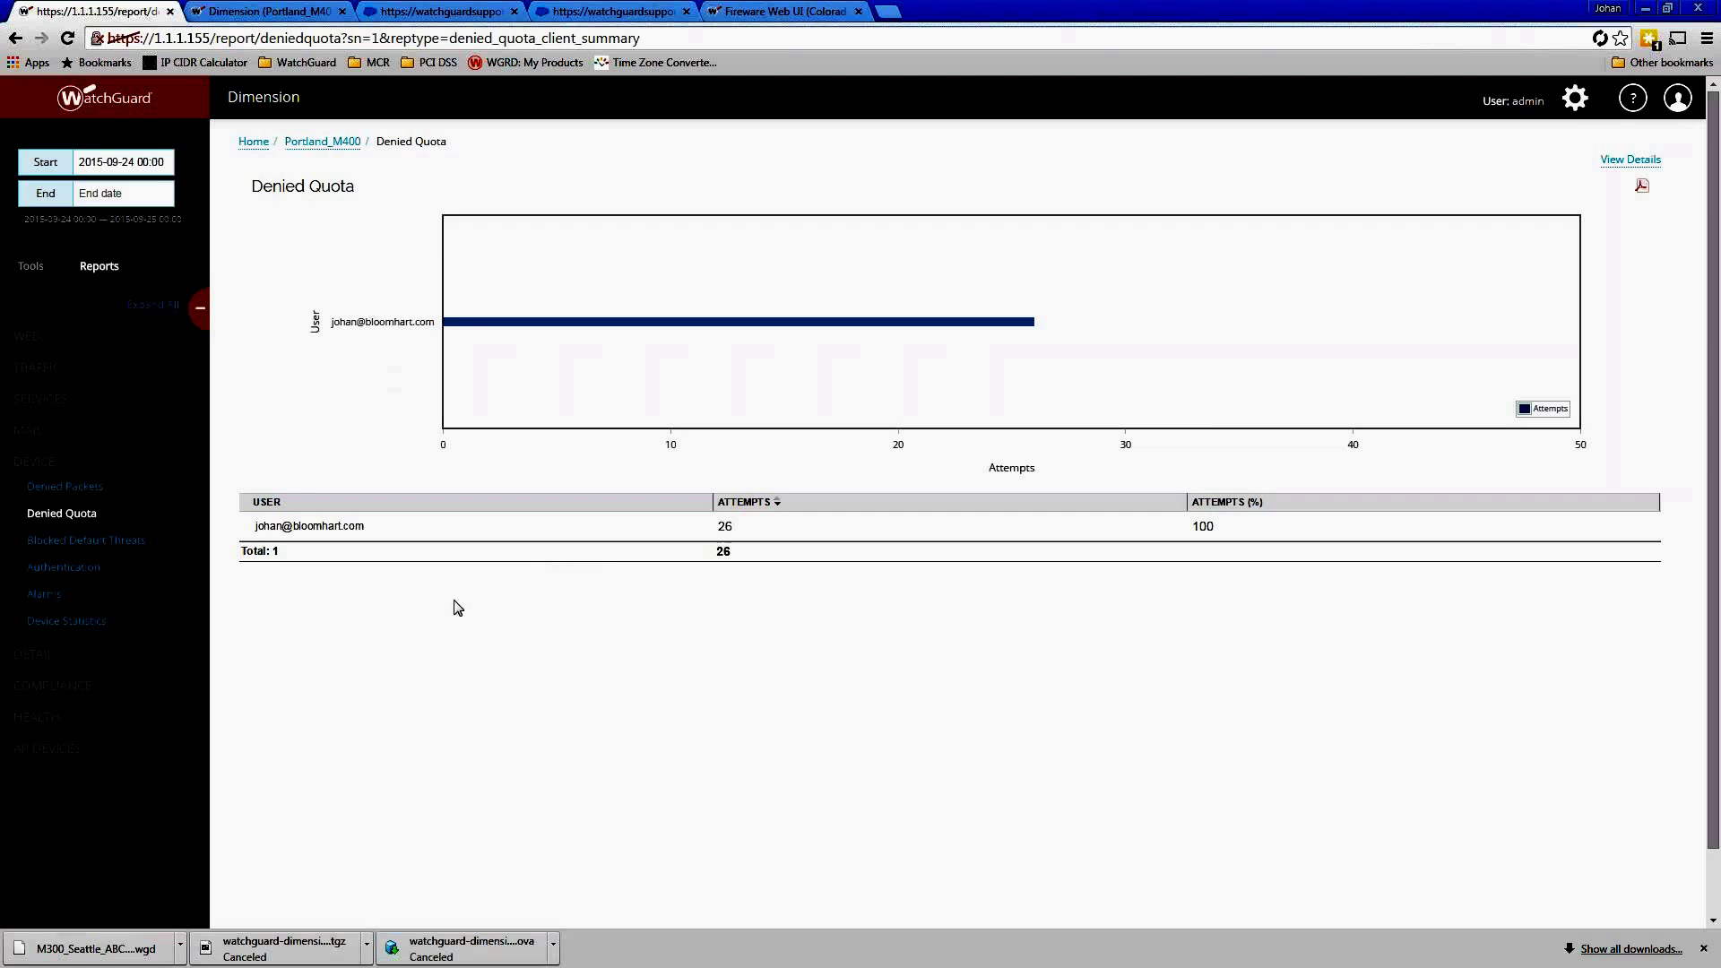
# Expand all report categories and look through the available reports down to the AP Devices group
pyautogui.click(153, 305)
pyautogui.scroll(-3, 331, 833)
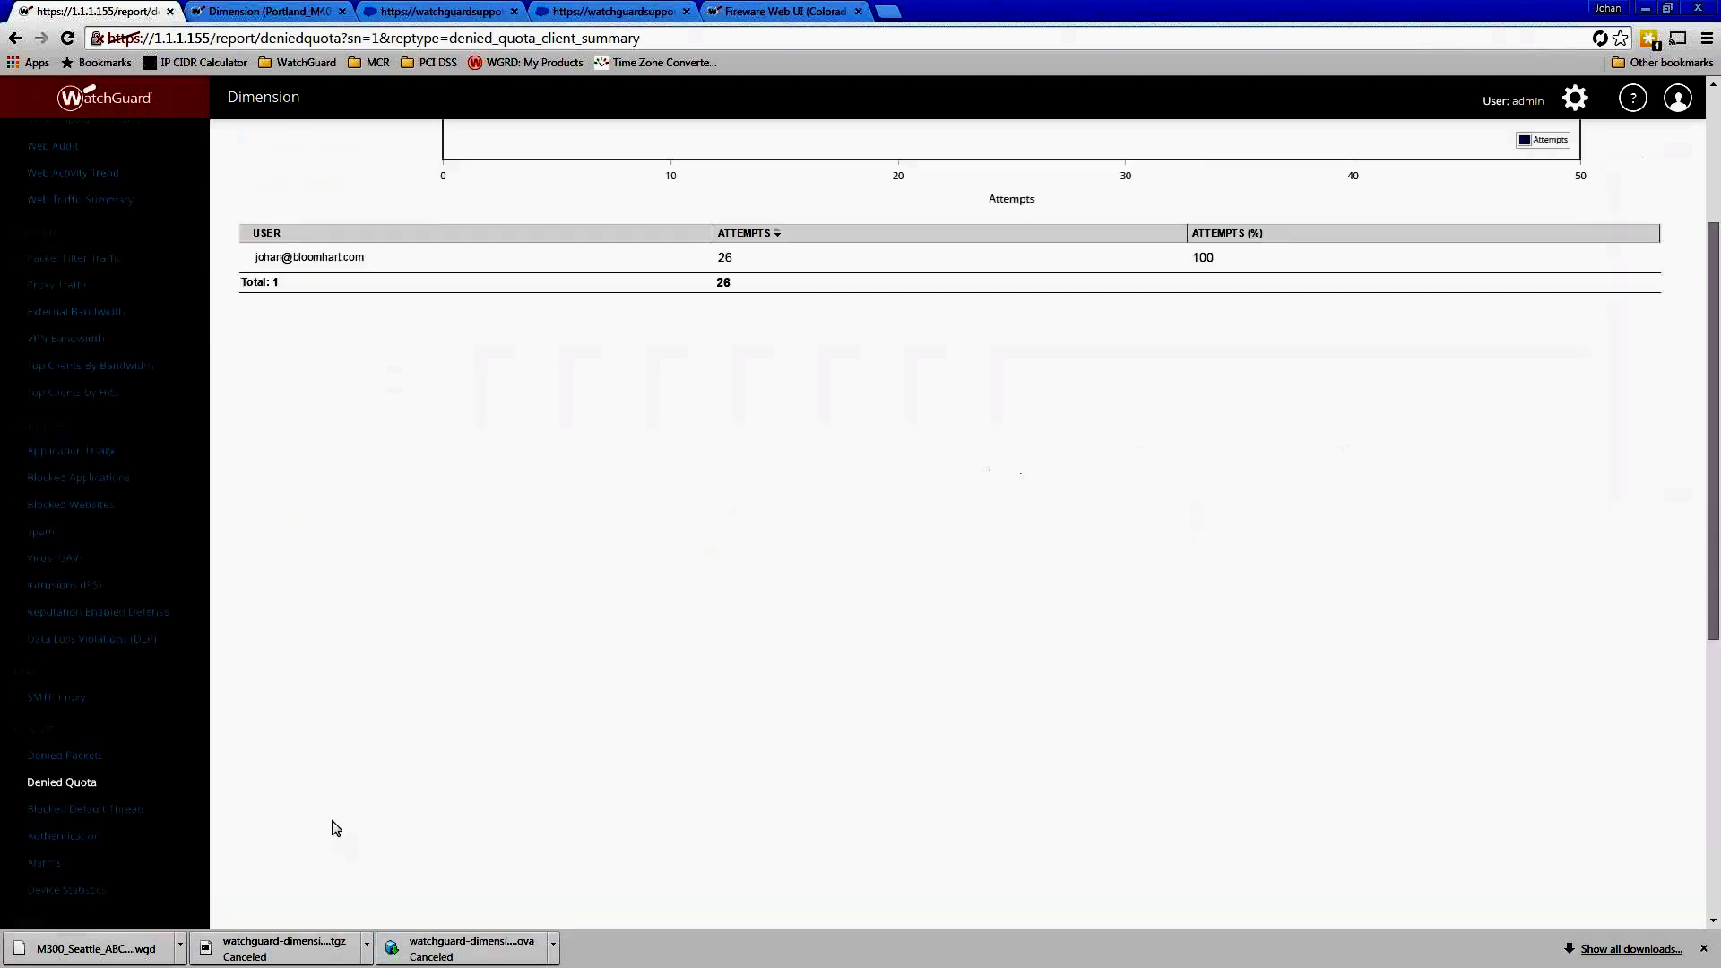
pyautogui.scroll(3, 331, 811)
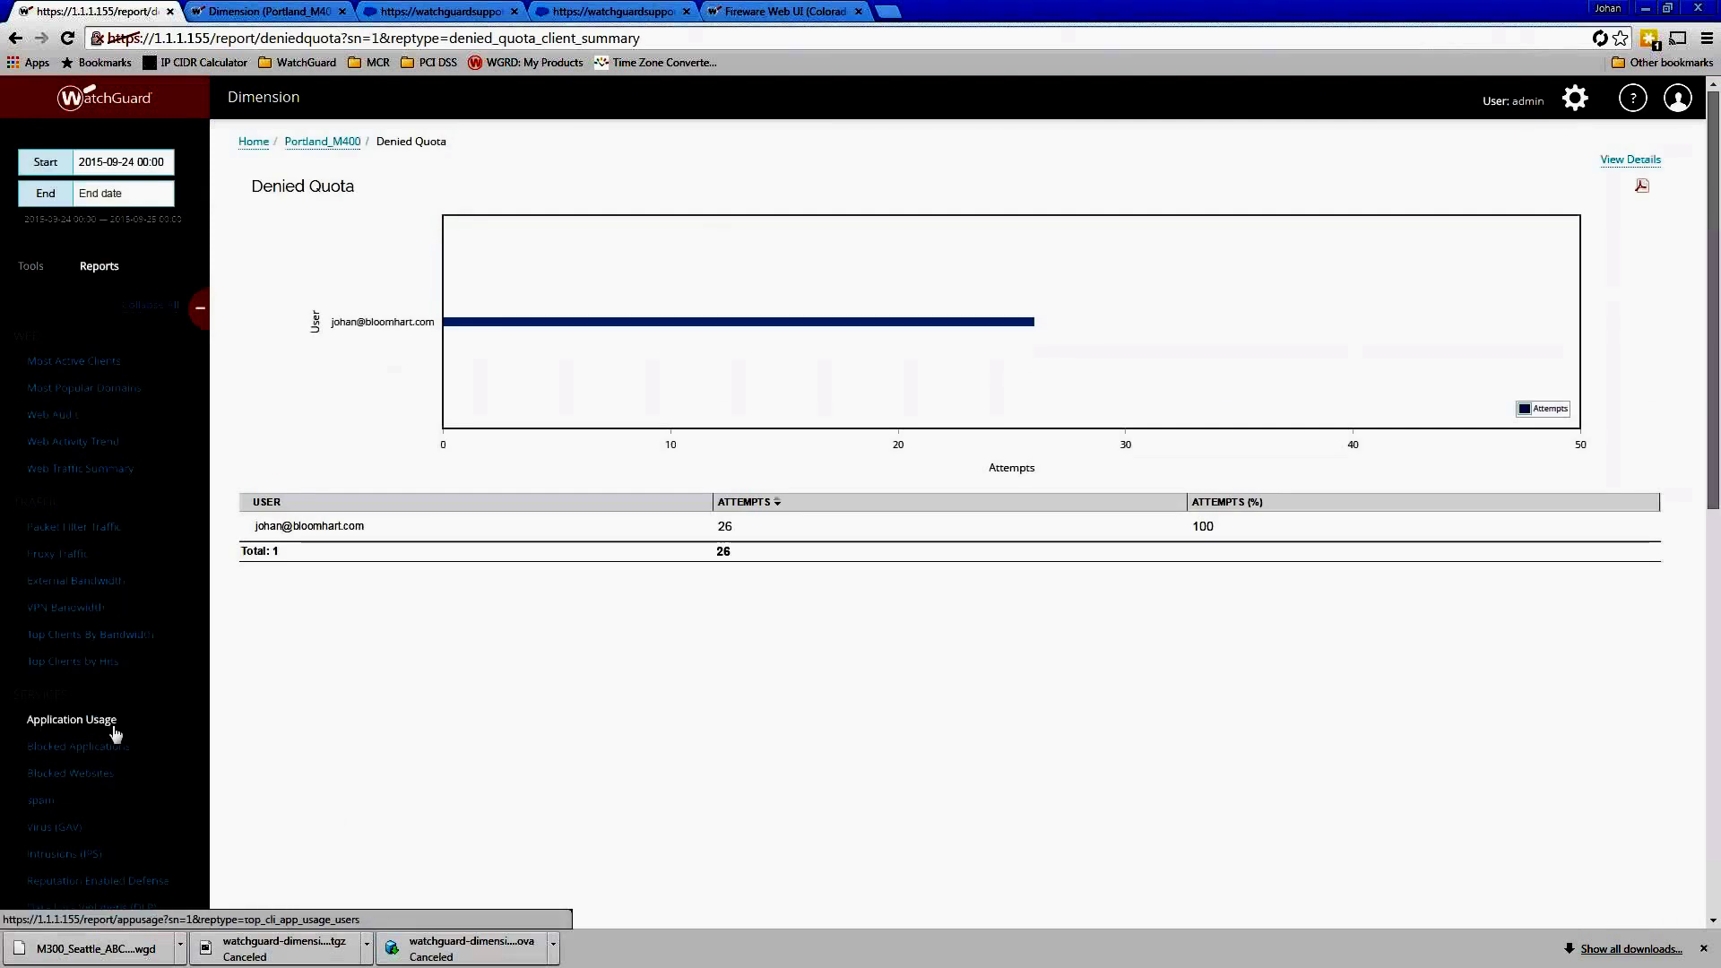
pyautogui.scroll(-1, 126, 768)
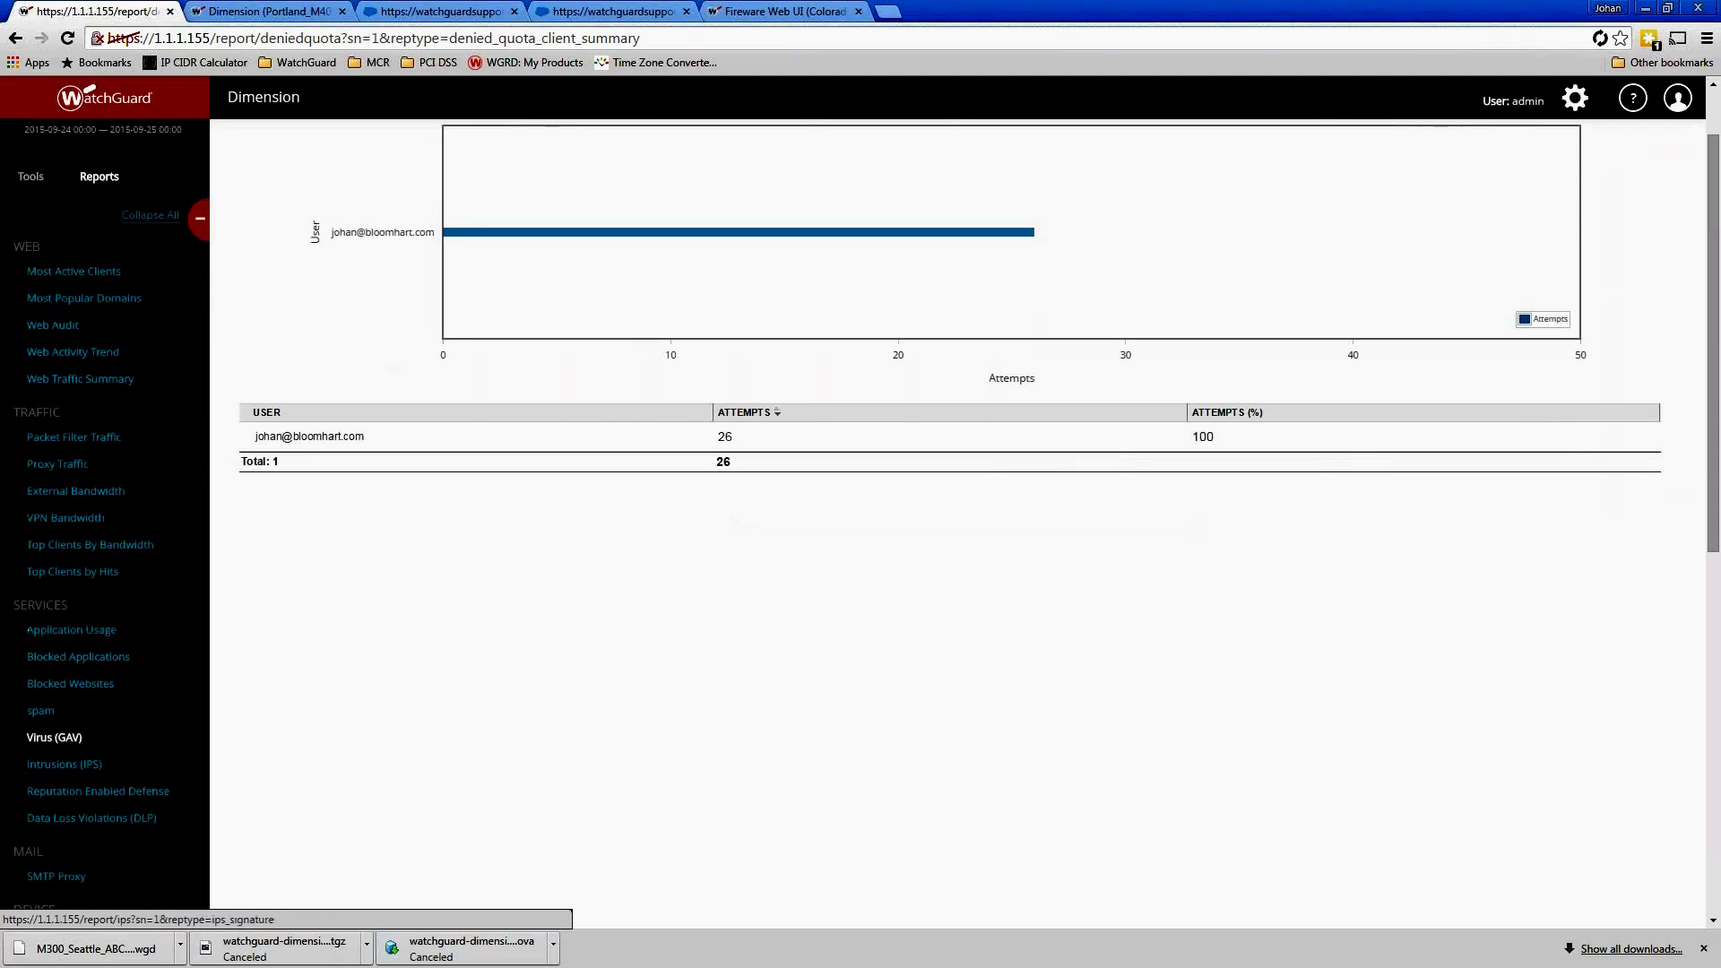
pyautogui.scroll(-2, 143, 699)
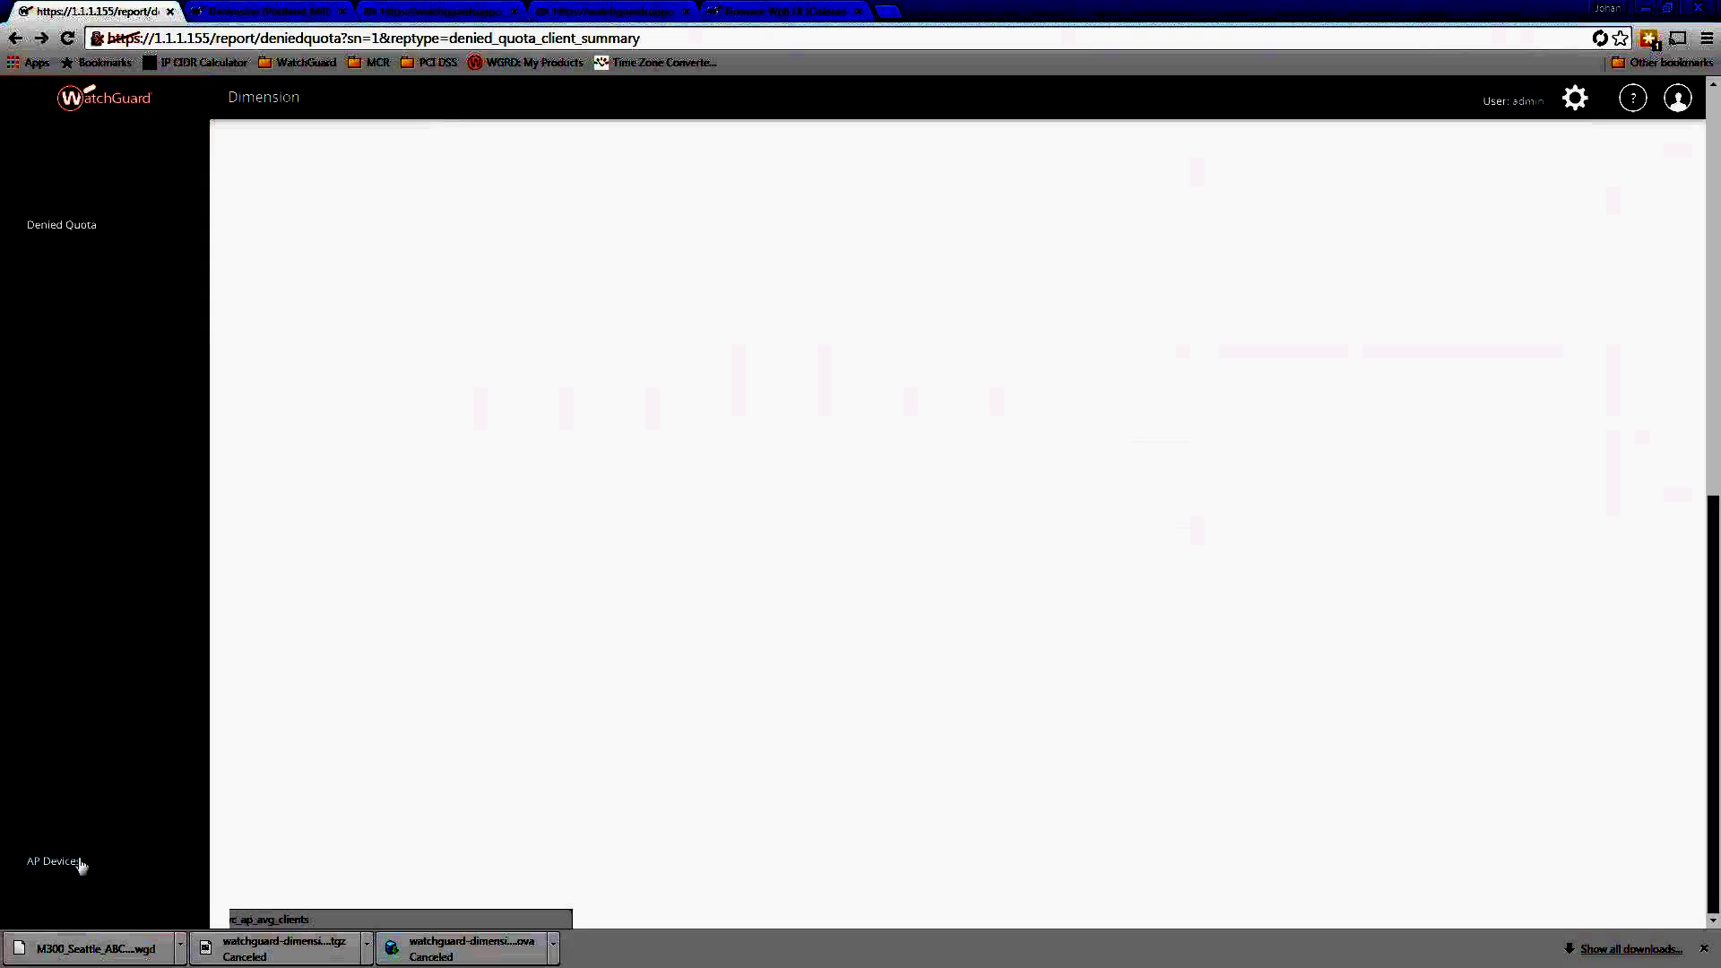
# Open the AP Devices report and check its chart metric options, keeping Average Clients
pyautogui.click(77, 863)
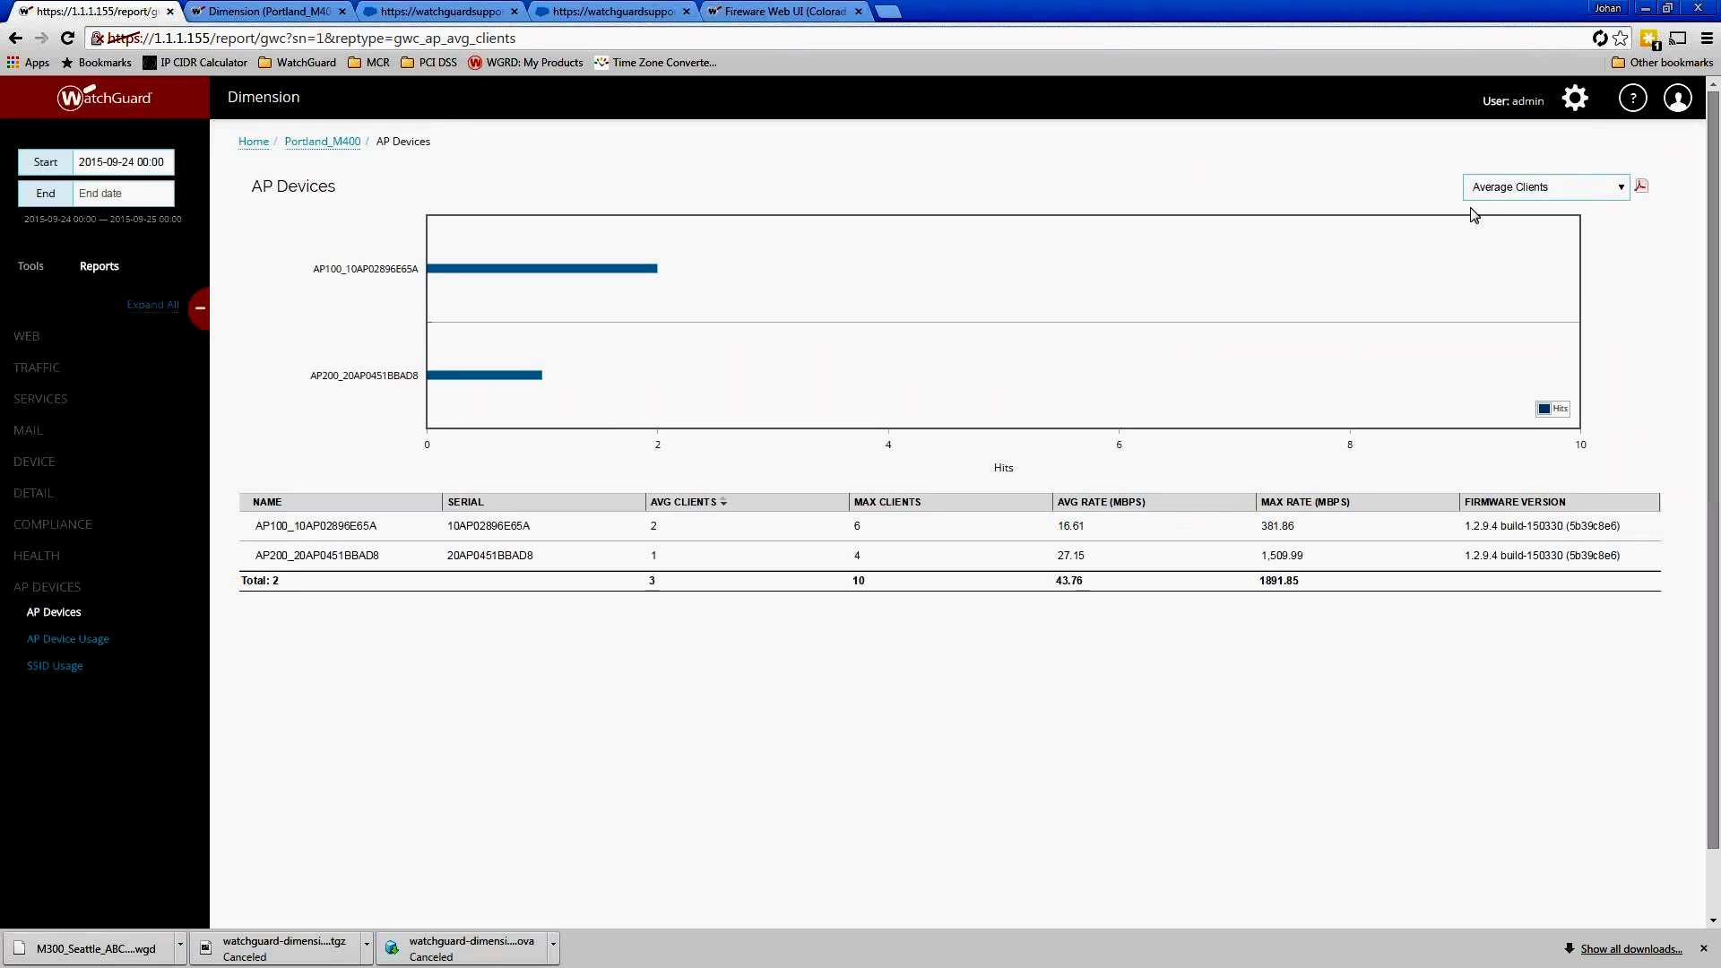
pyautogui.click(1508, 190)
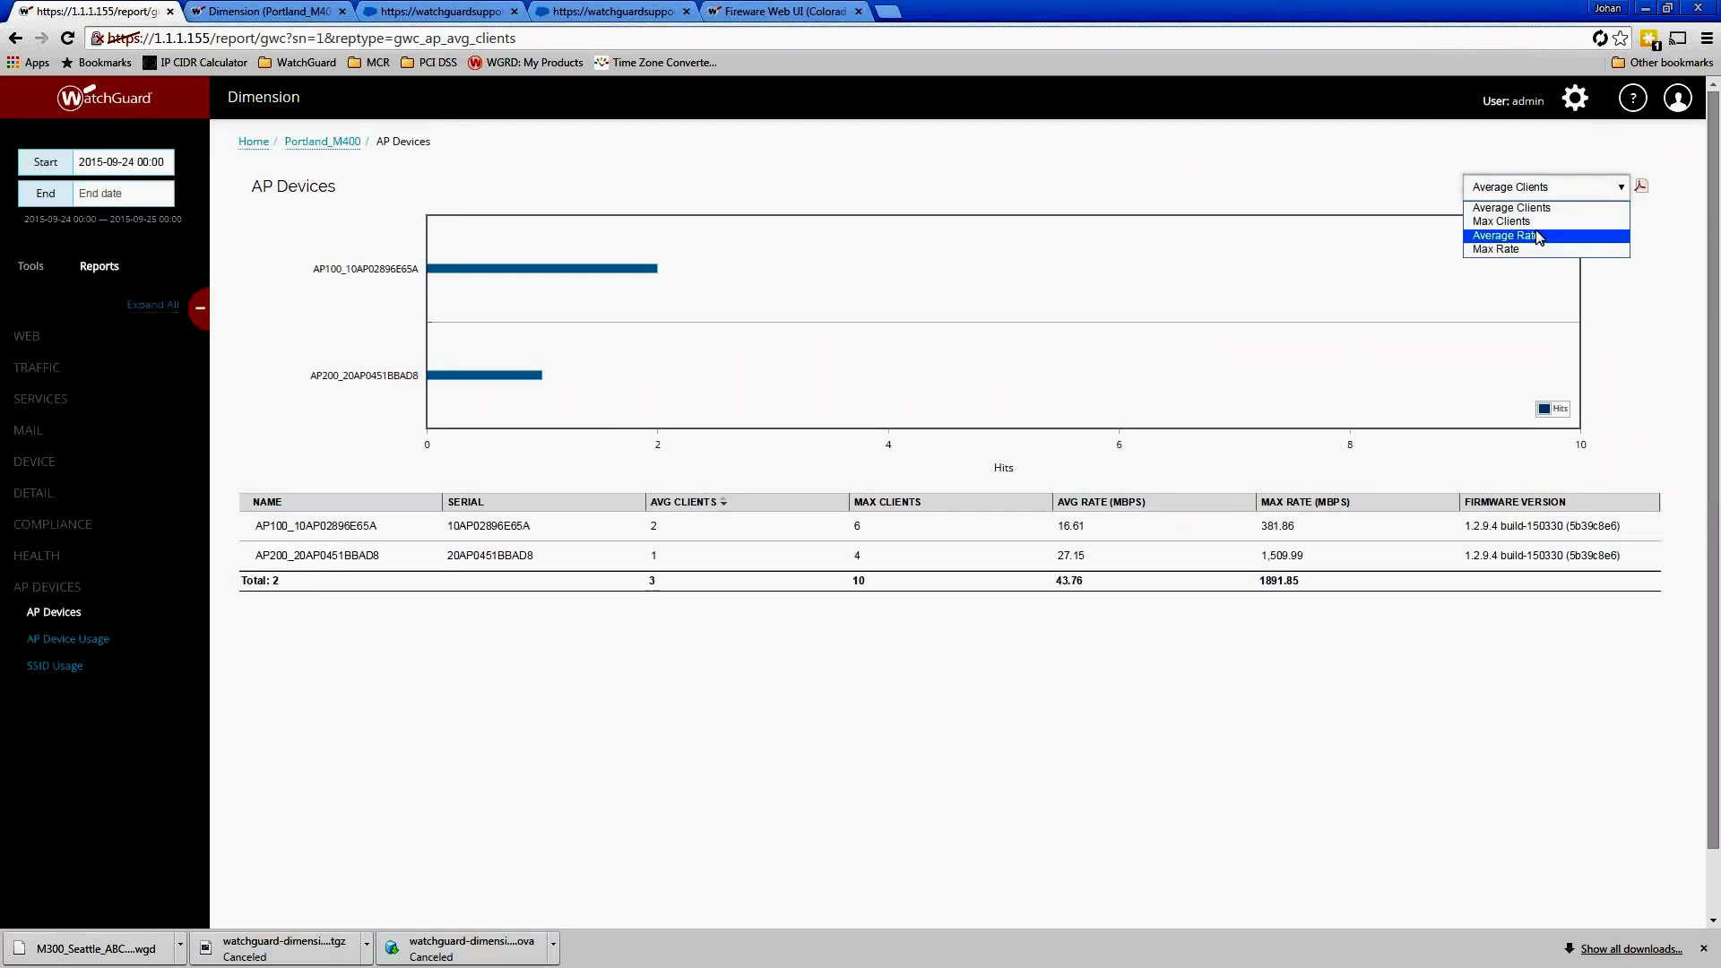
pyautogui.click(1260, 182)
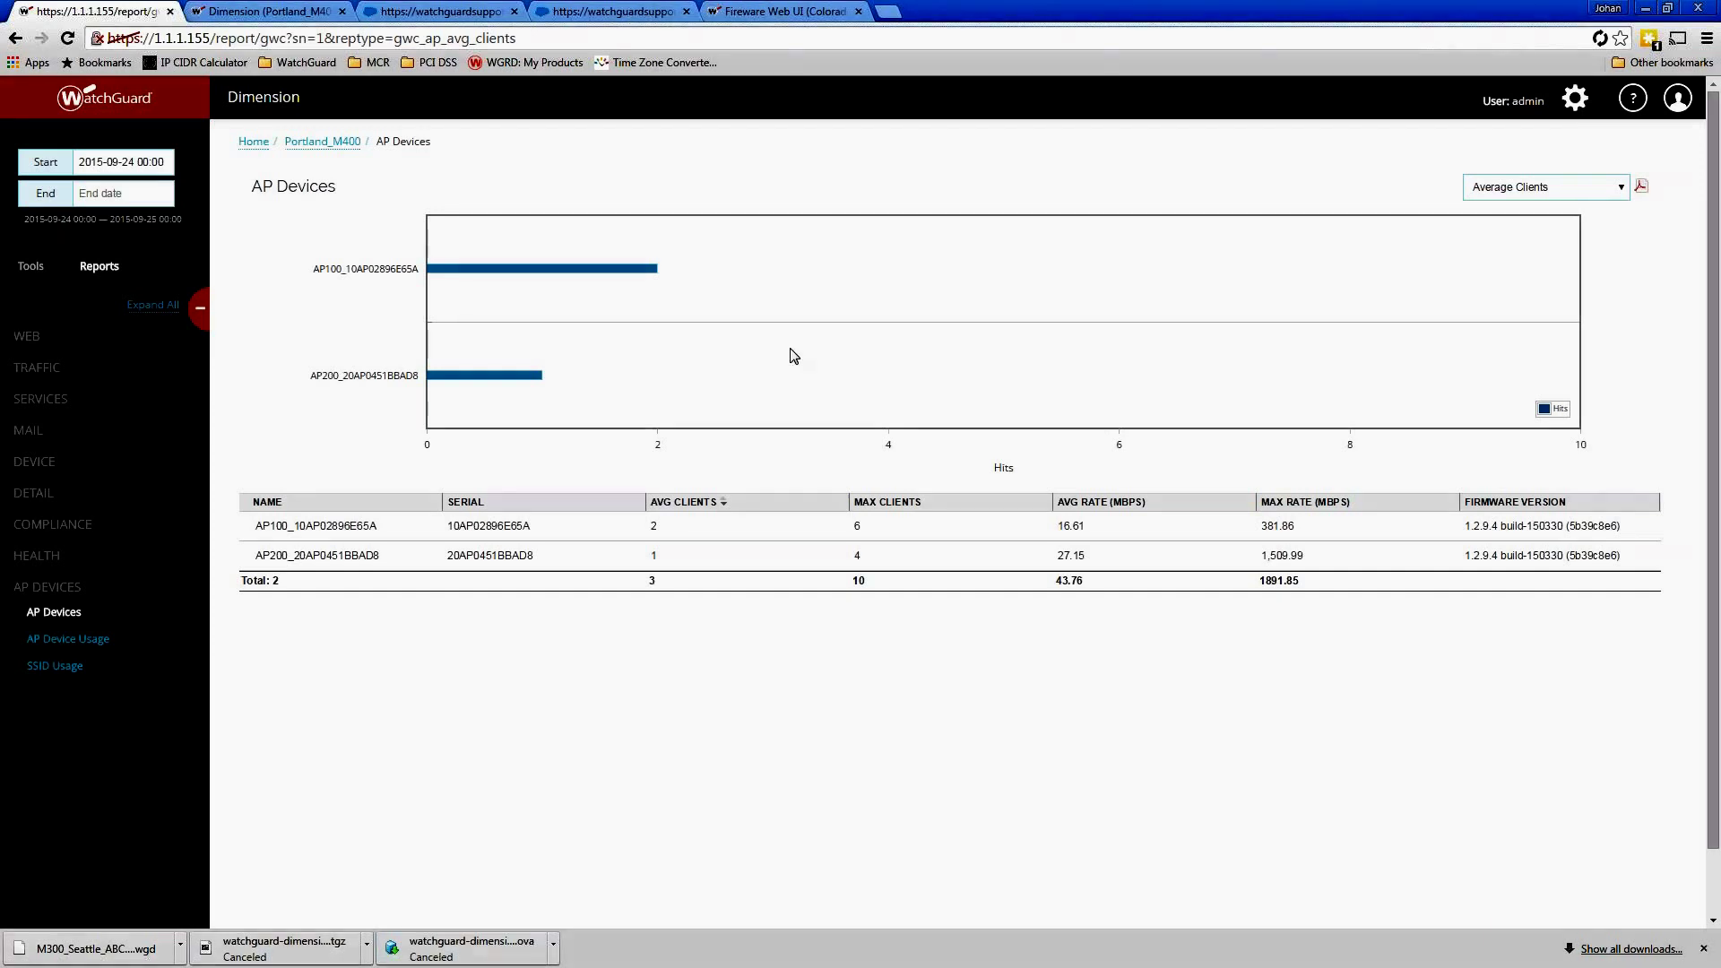
# Open the AP Device Usage report and chart the AP200 access point's usage by Bytes
pyautogui.click(79, 639)
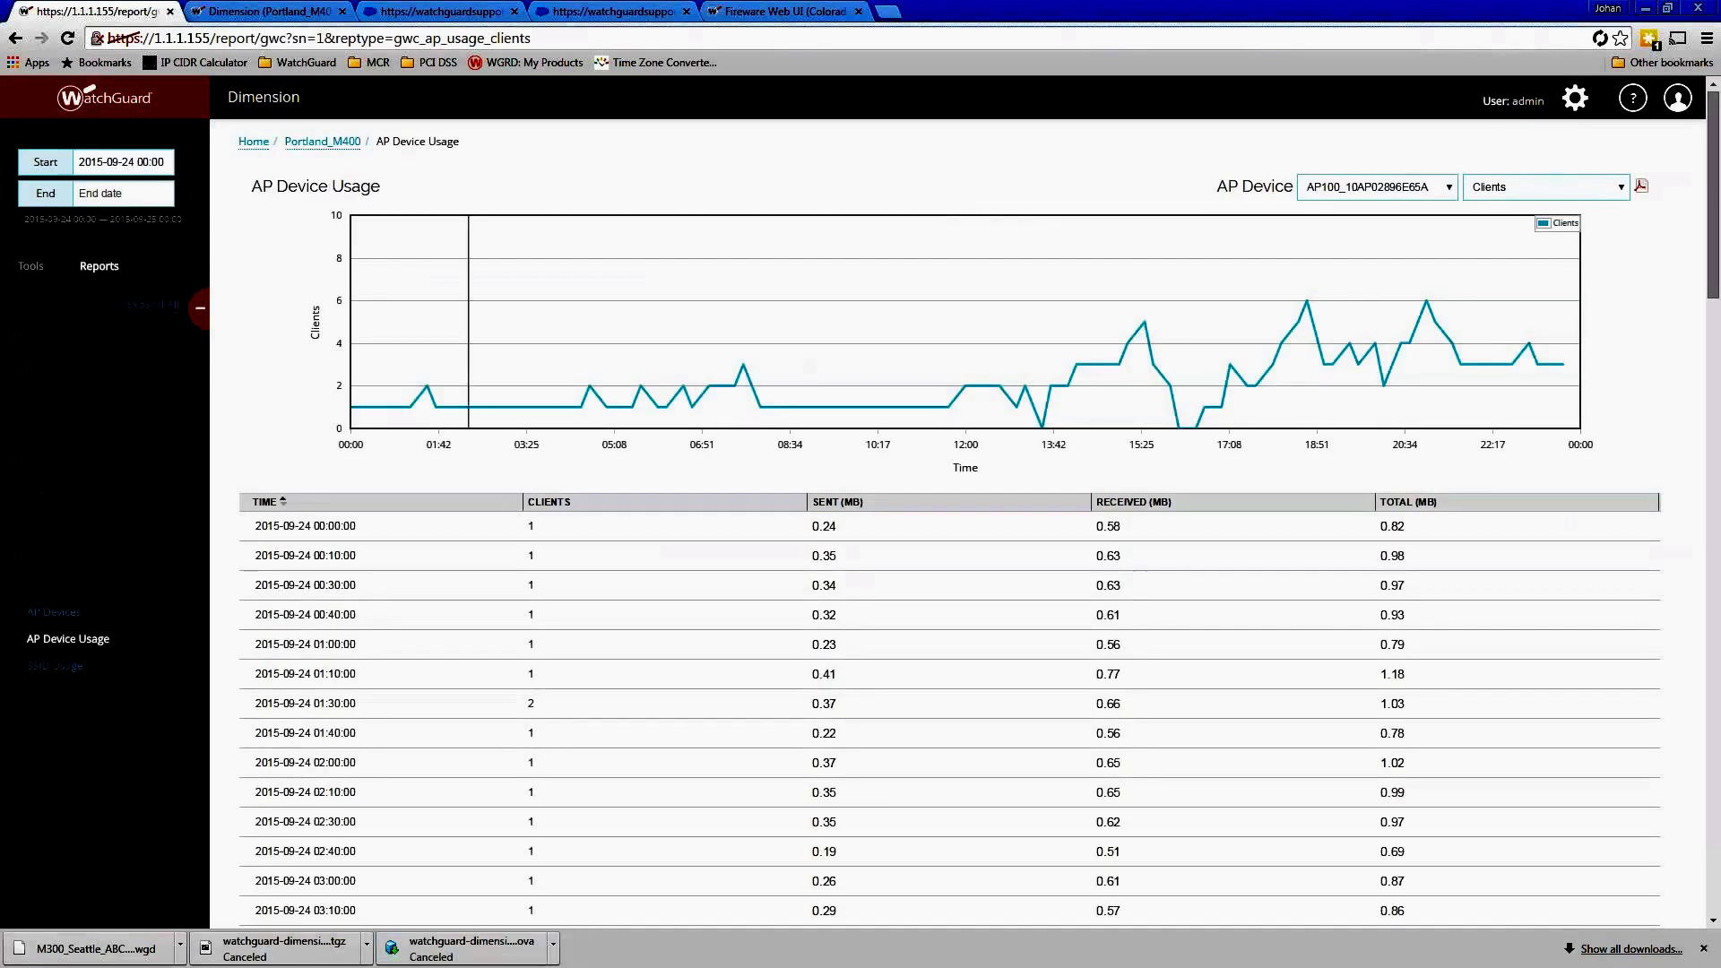
pyautogui.click(1562, 186)
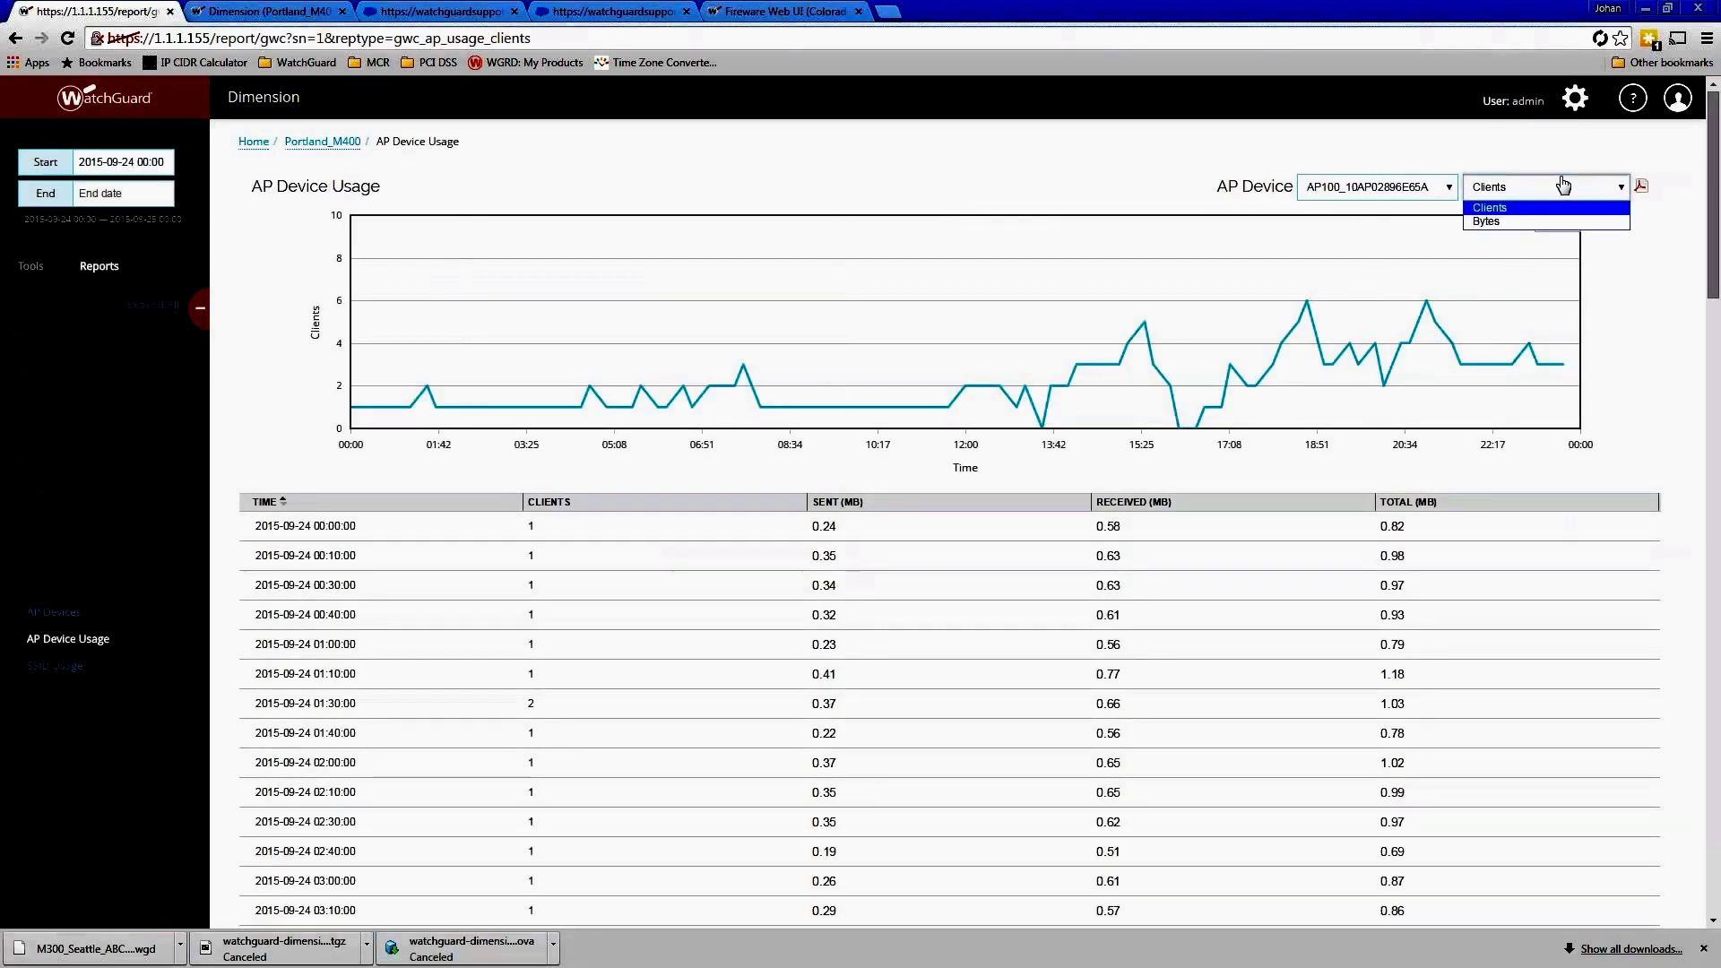
pyautogui.click(1505, 222)
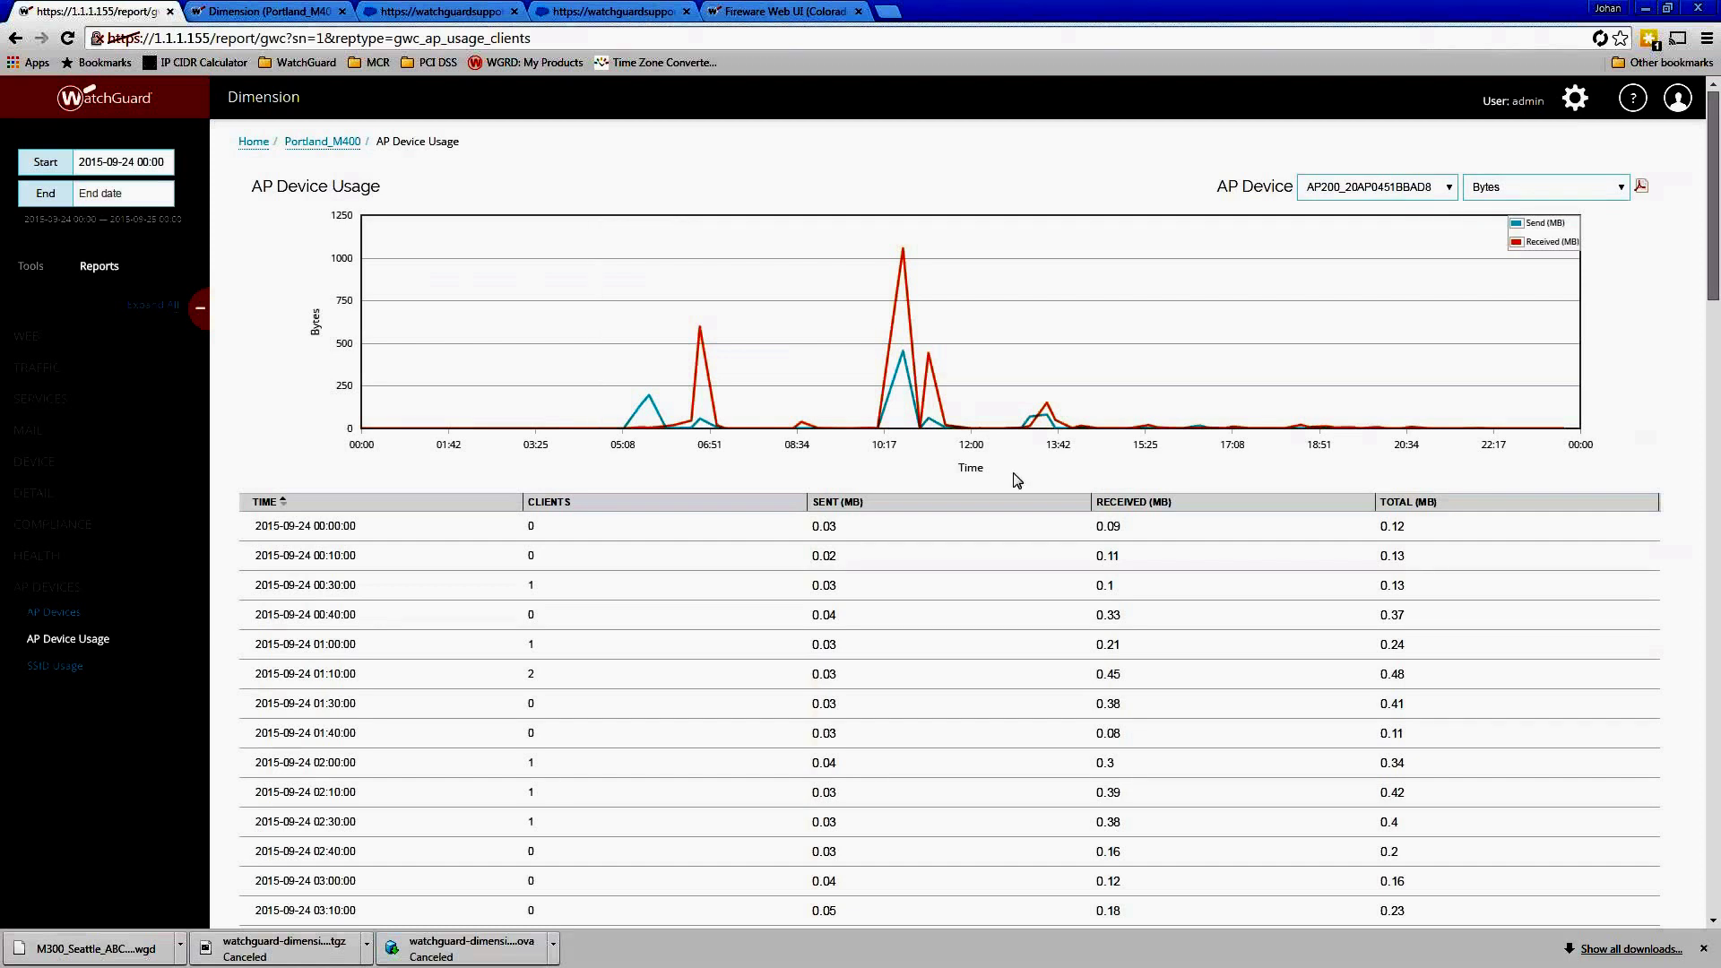
# Open the SSID Usage report, check the available SSIDs while keeping wireless, and look through its client usage table
pyautogui.click(55, 665)
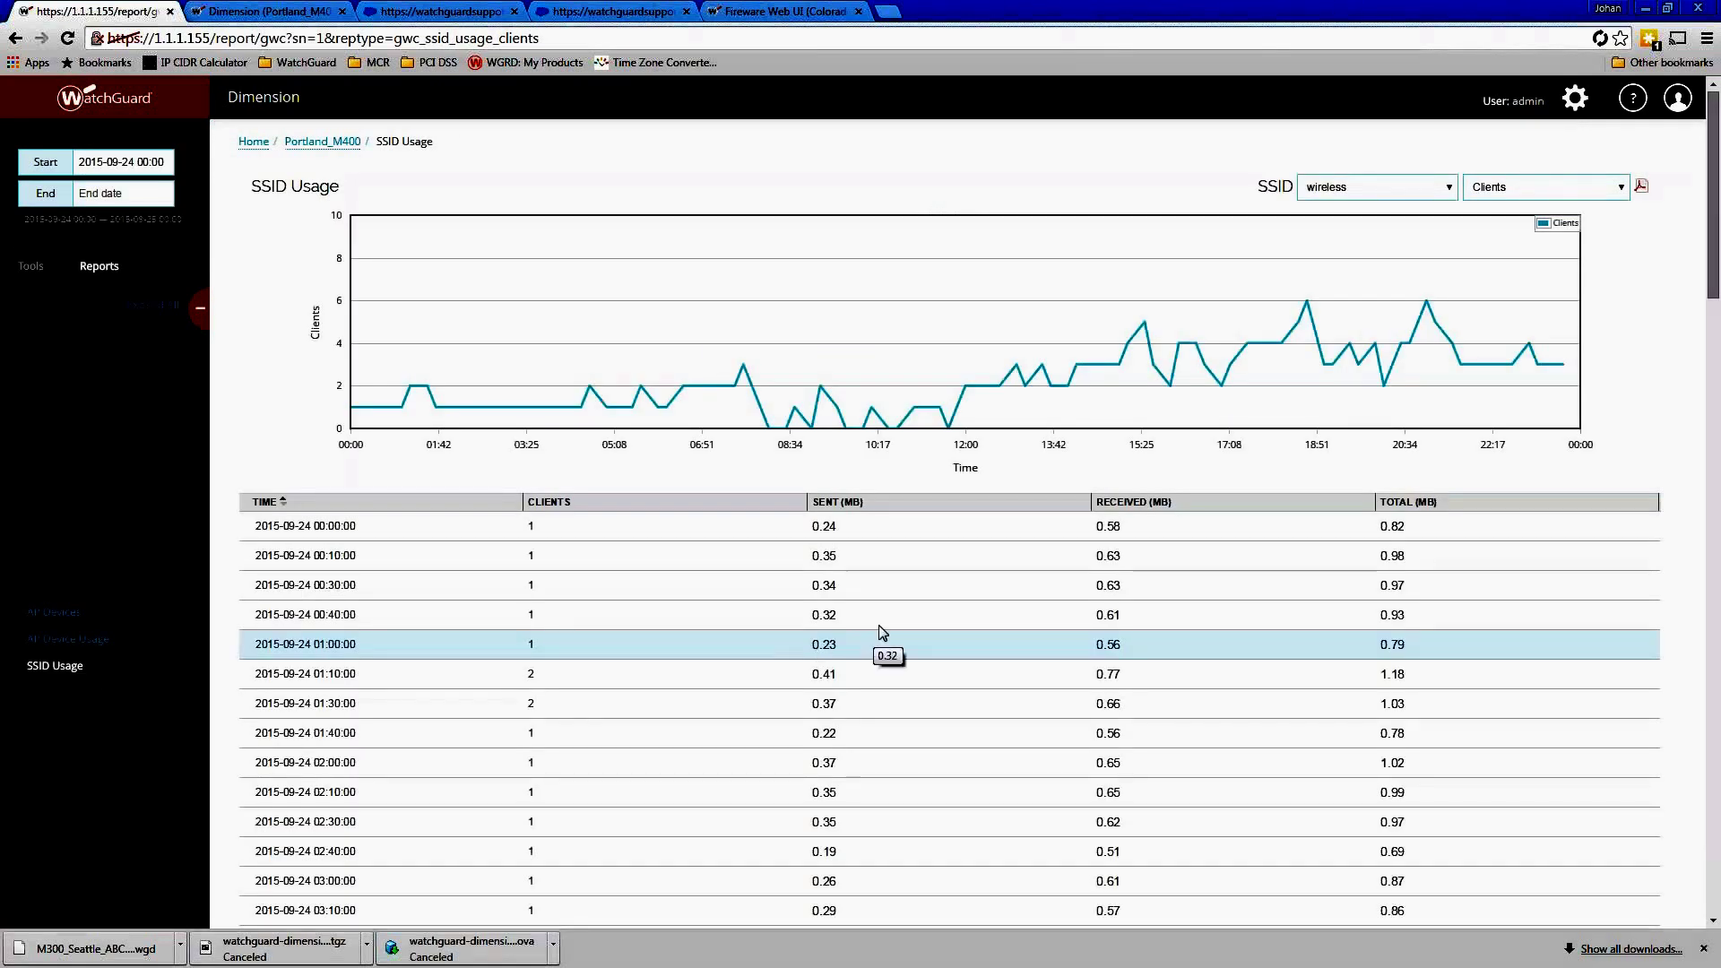
pyautogui.click(1421, 186)
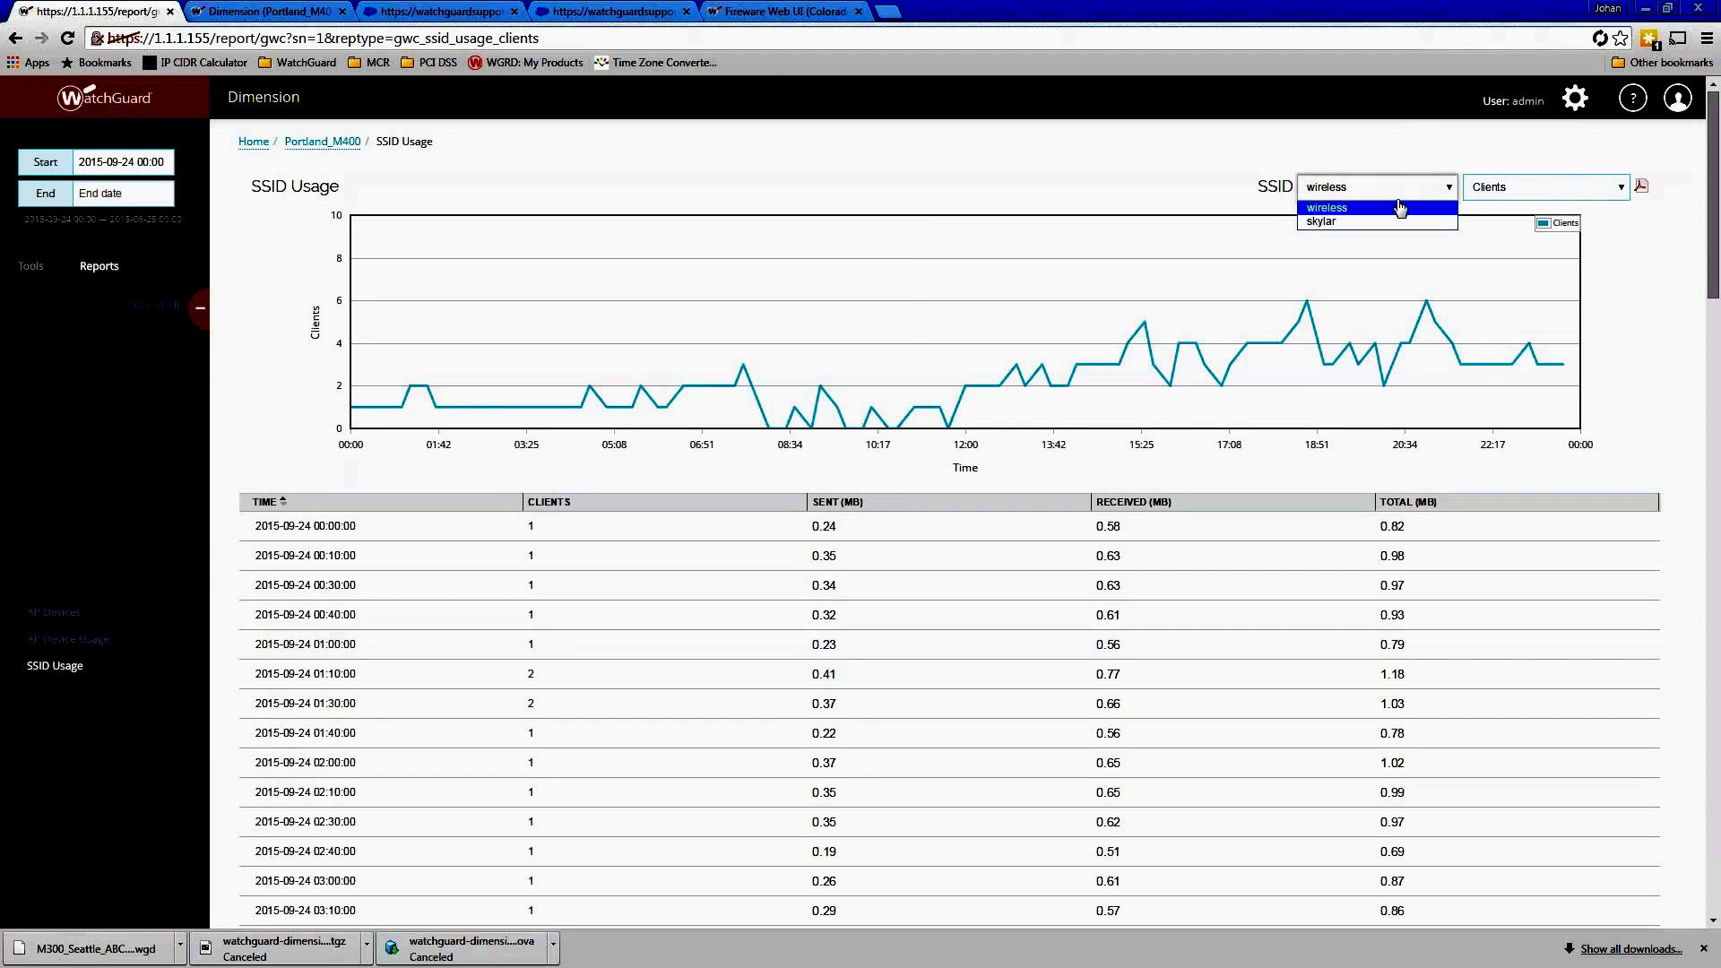
pyautogui.click(1400, 182)
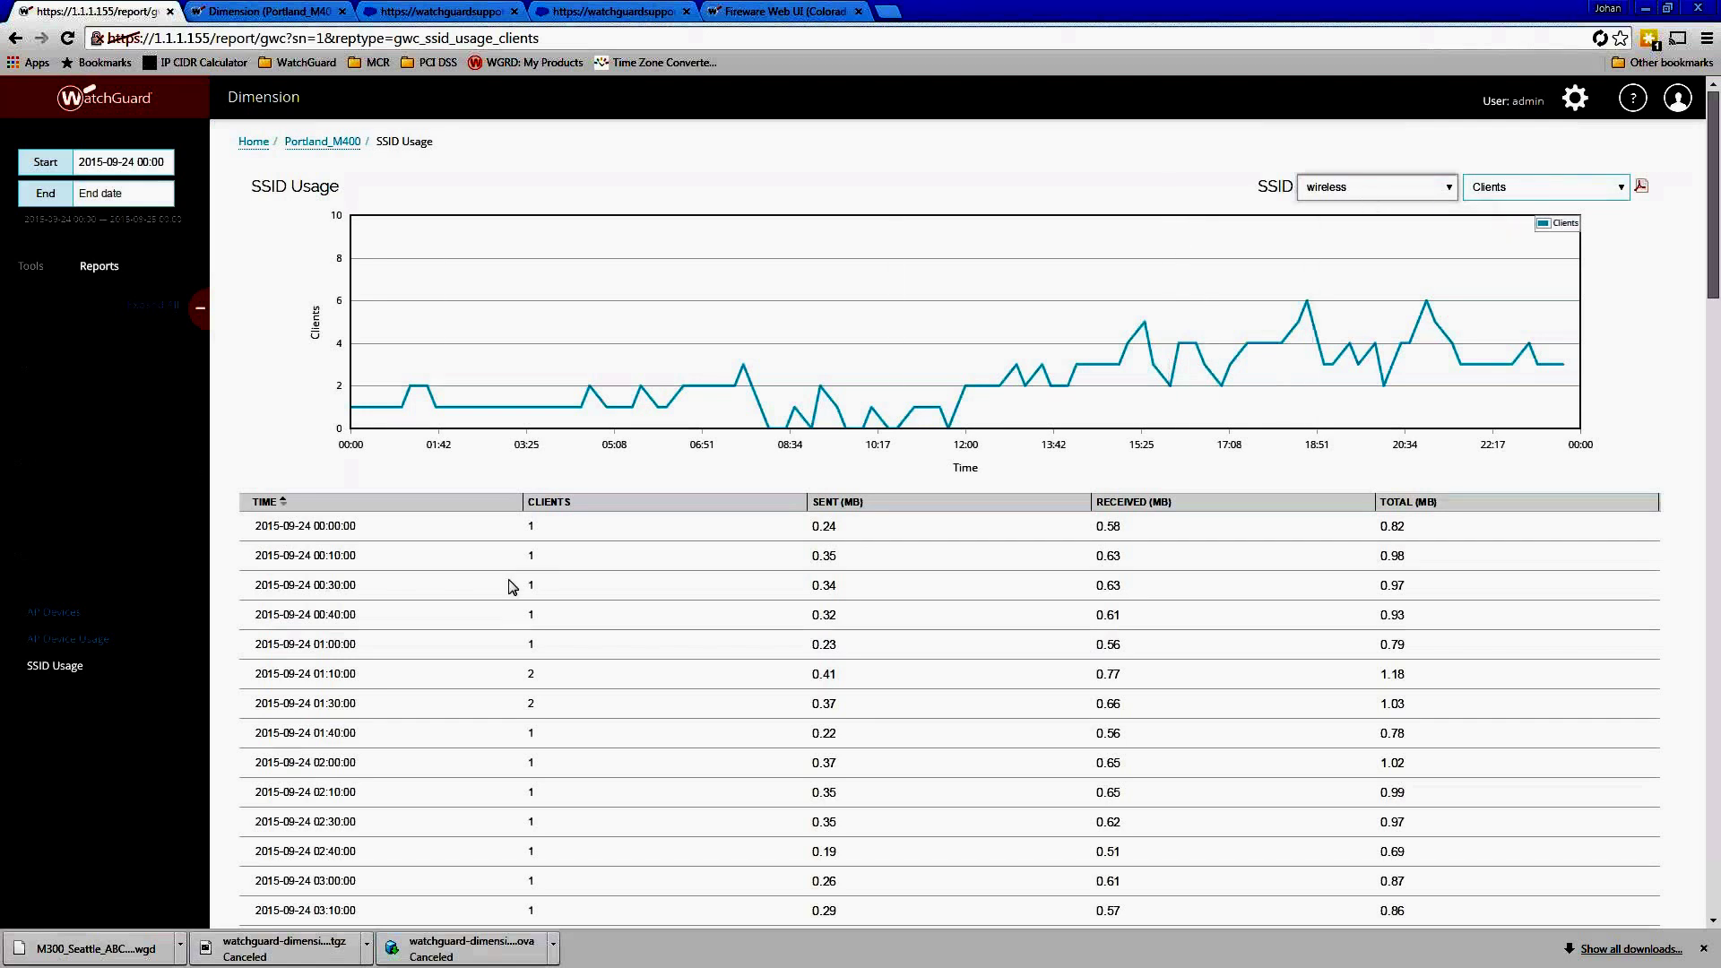
pyautogui.scroll(-15, 667, 675)
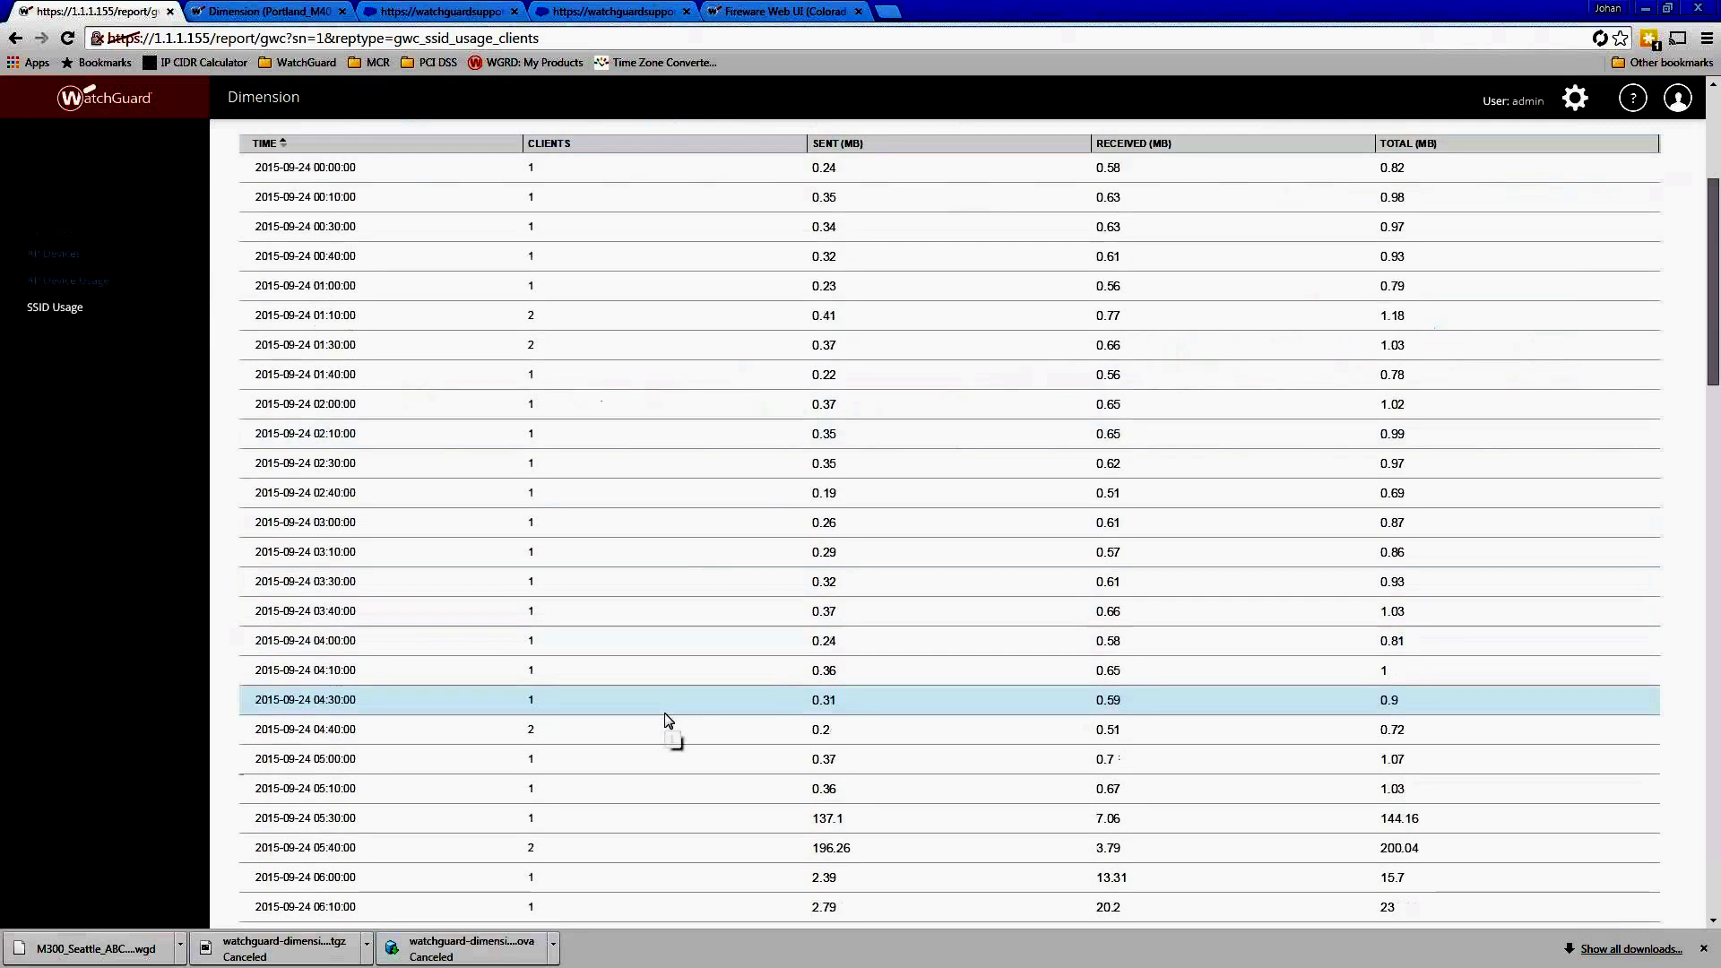
pyautogui.scroll(15, 667, 719)
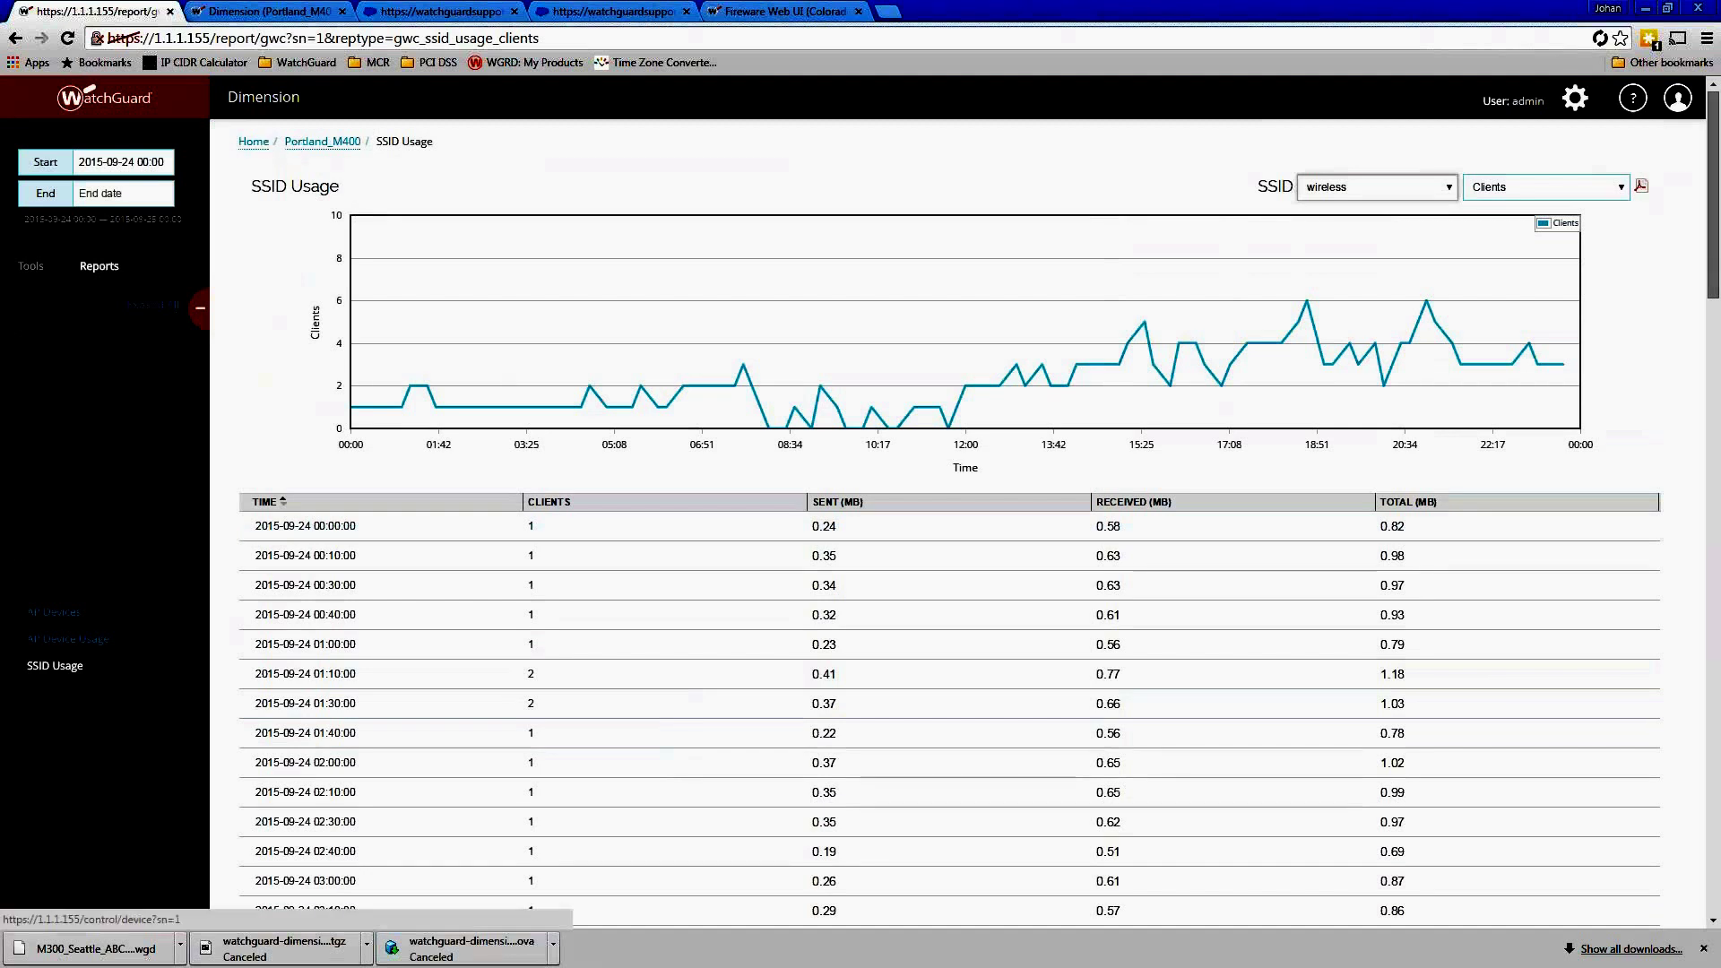
# Return to the Portland_M400 device summary and review the actions available for the device
pyautogui.click(308, 146)
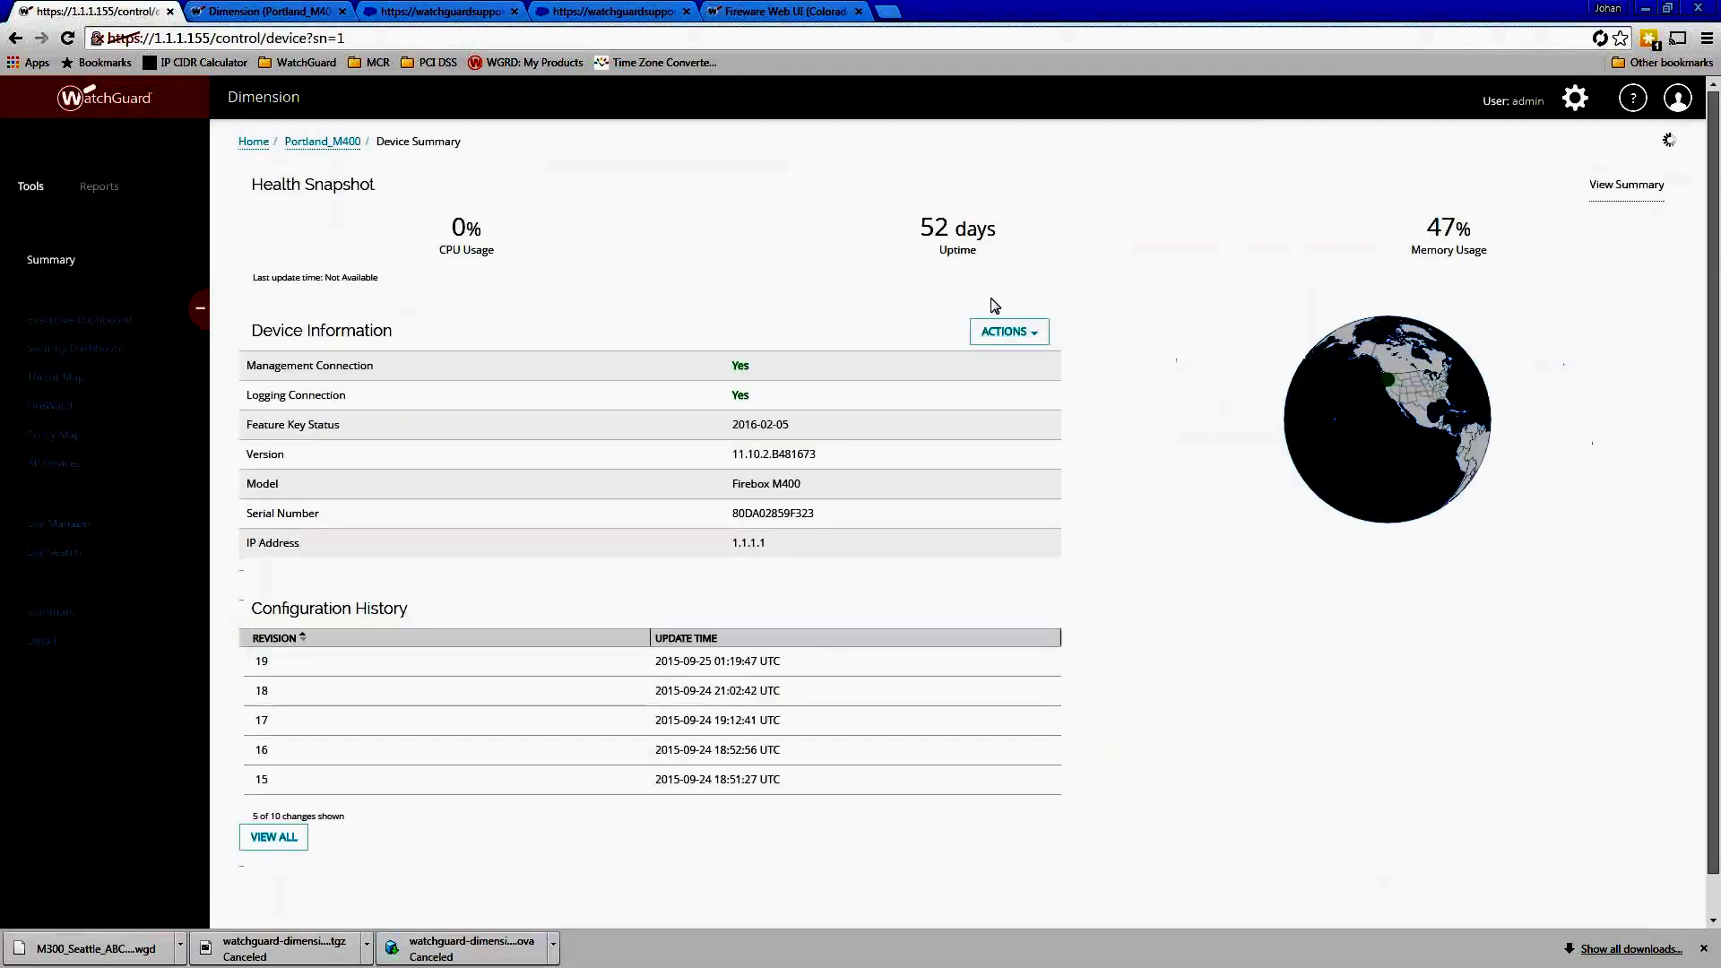
pyautogui.click(1013, 330)
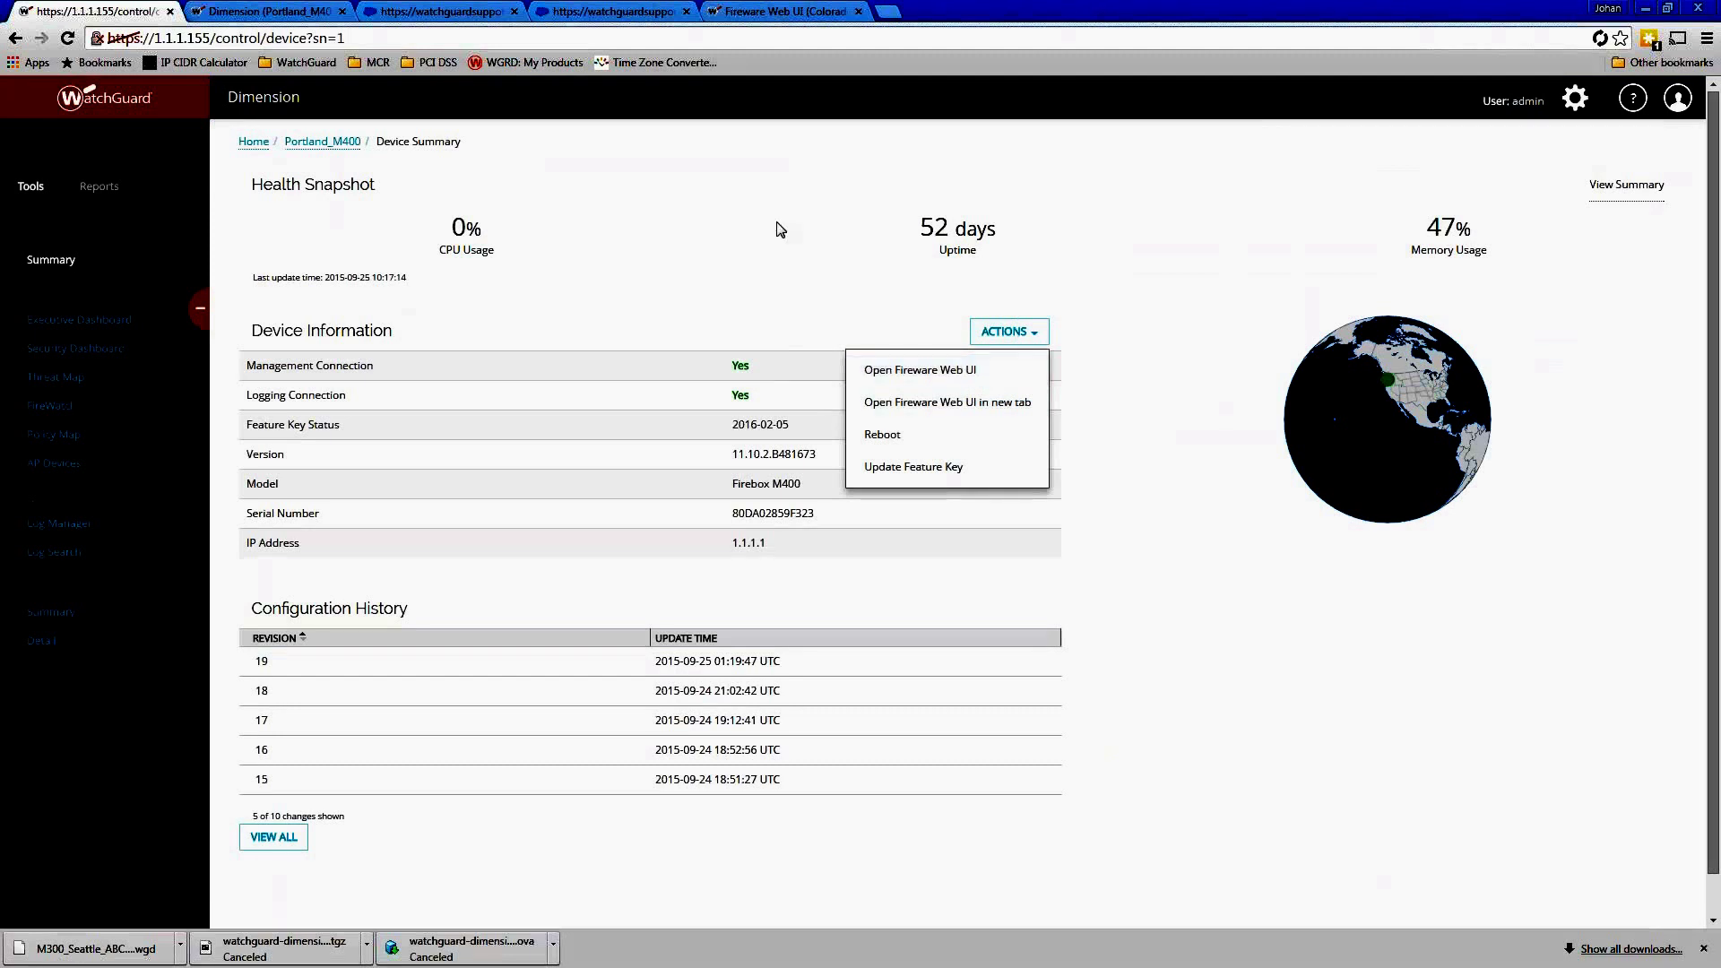
pyautogui.click(821, 303)
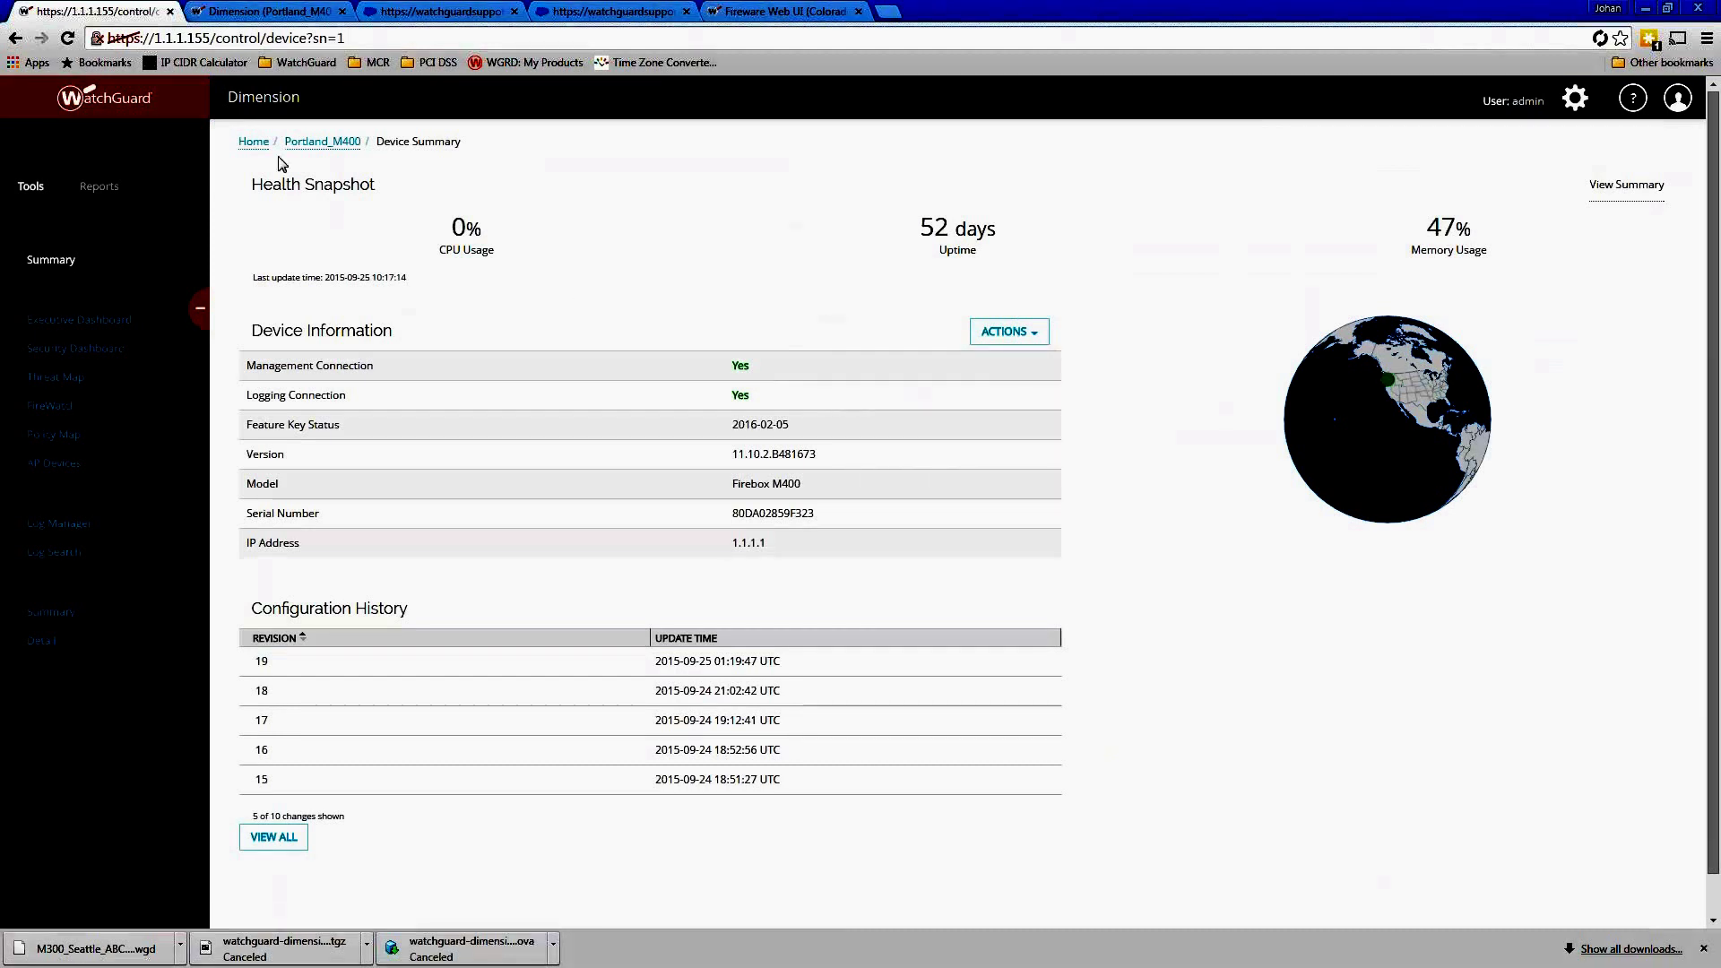
pyautogui.click(1006, 333)
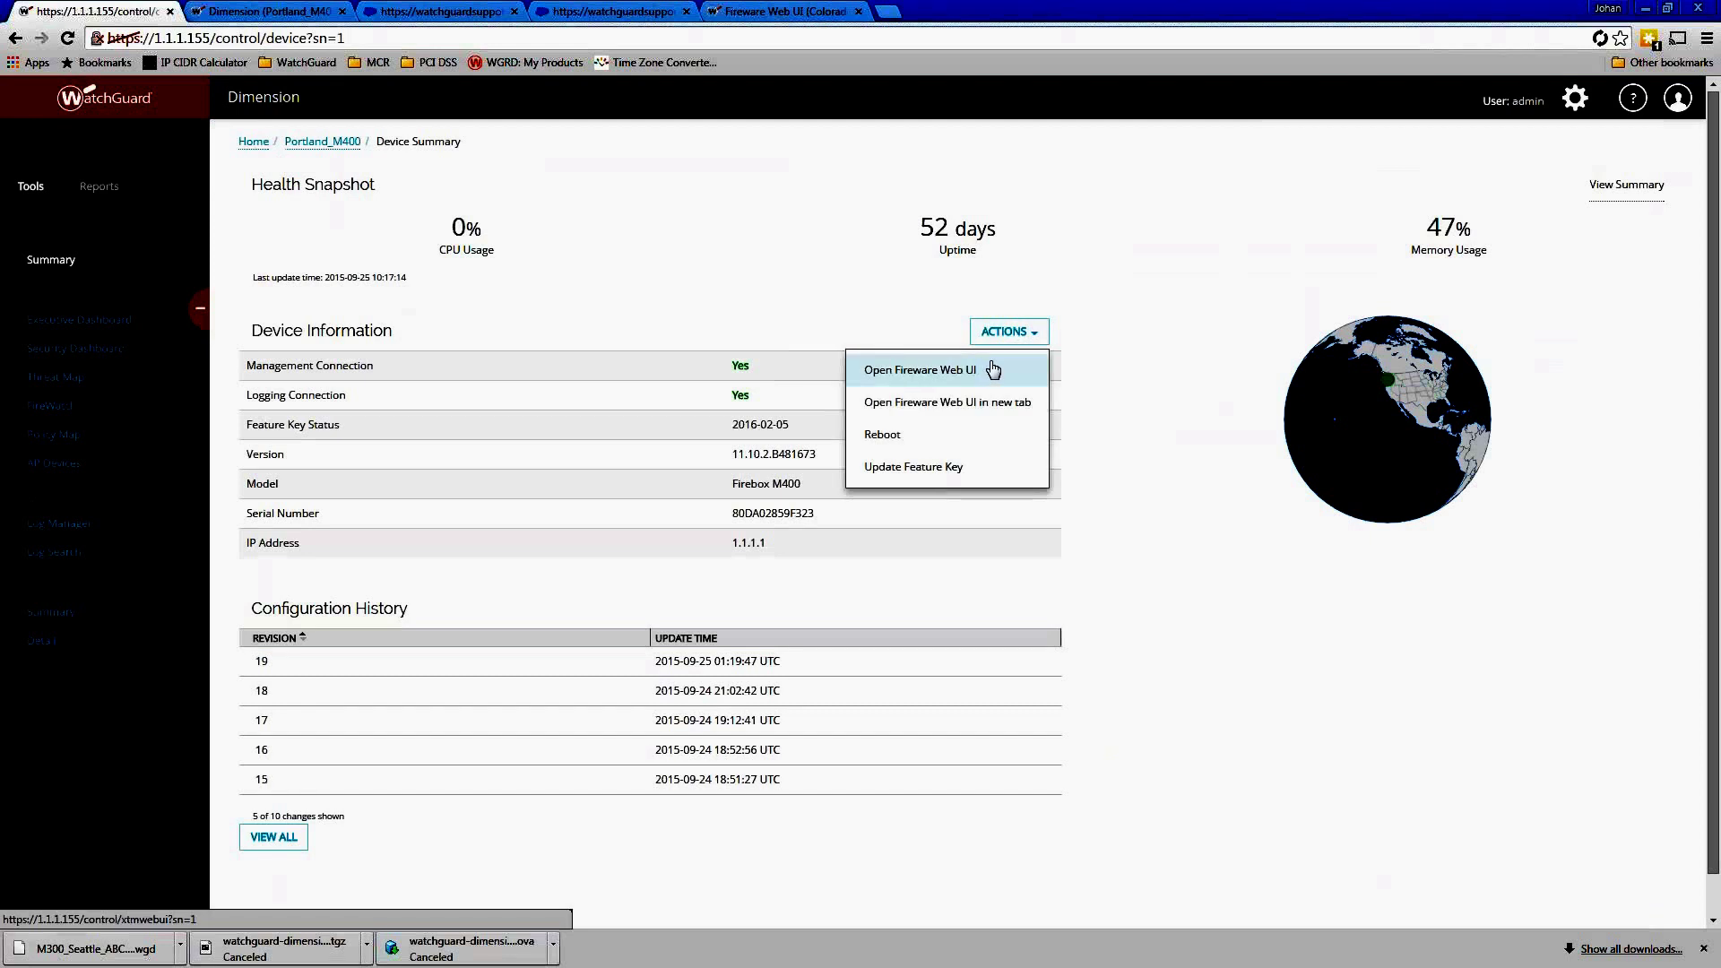
# Open User Management, review the account types offered for a new user or group, and close the form without saving
pyautogui.moveTo(1578, 98)
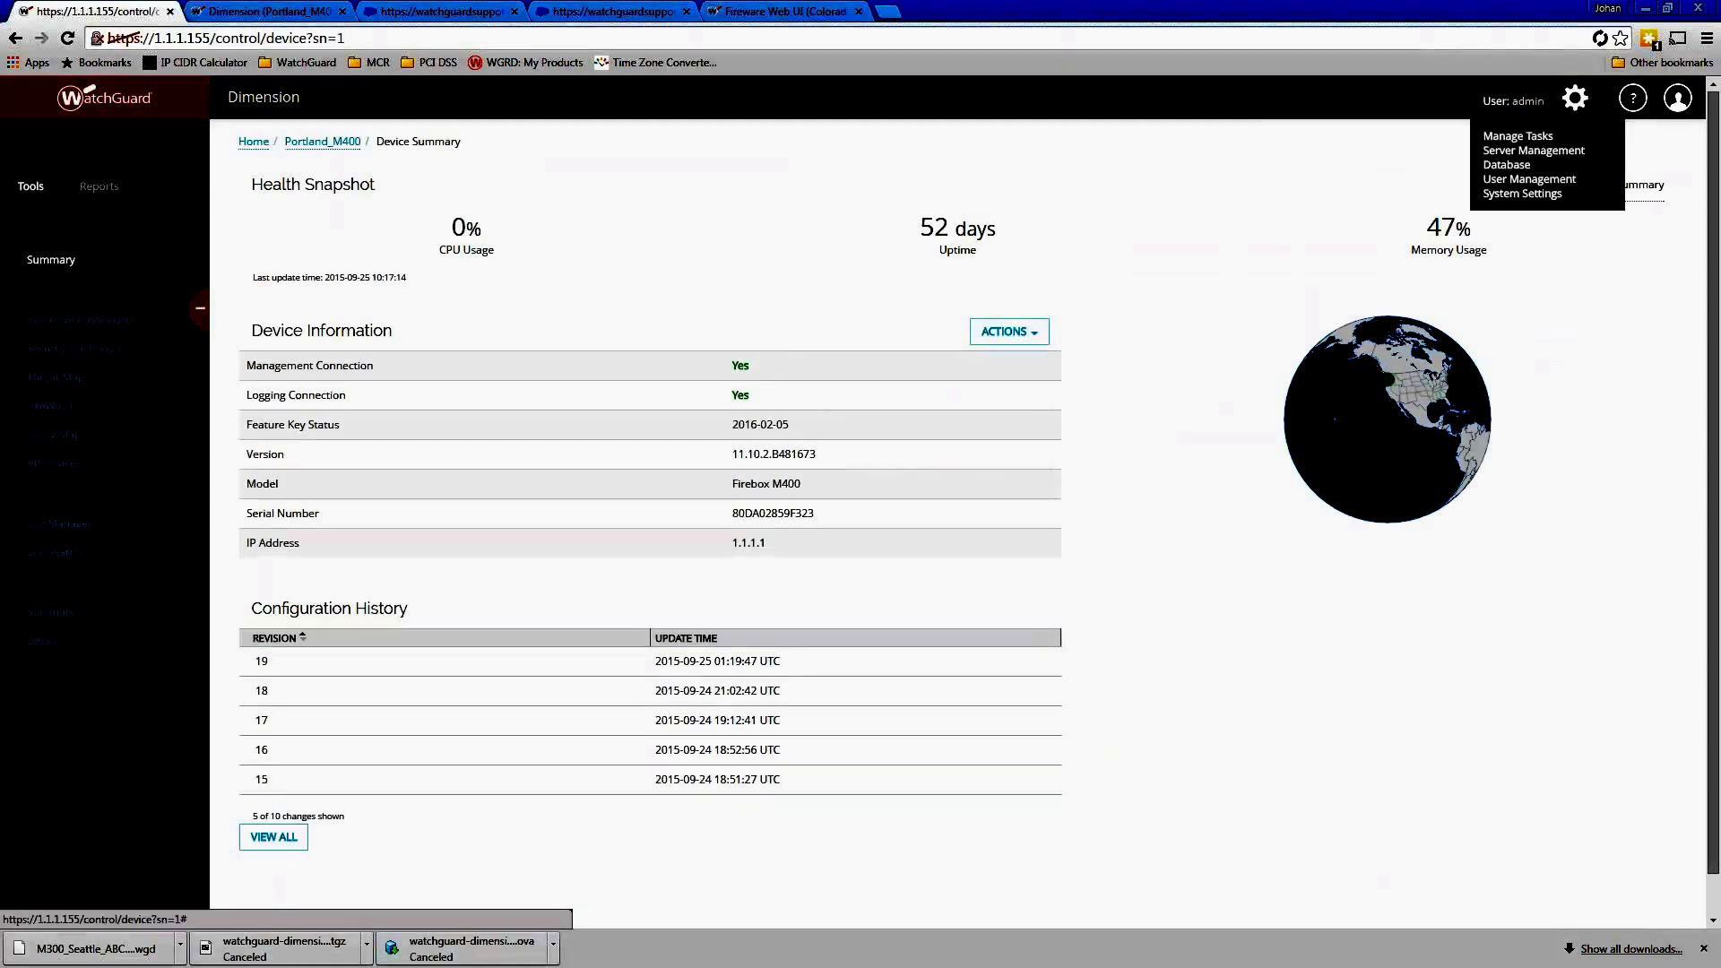
pyautogui.click(1529, 178)
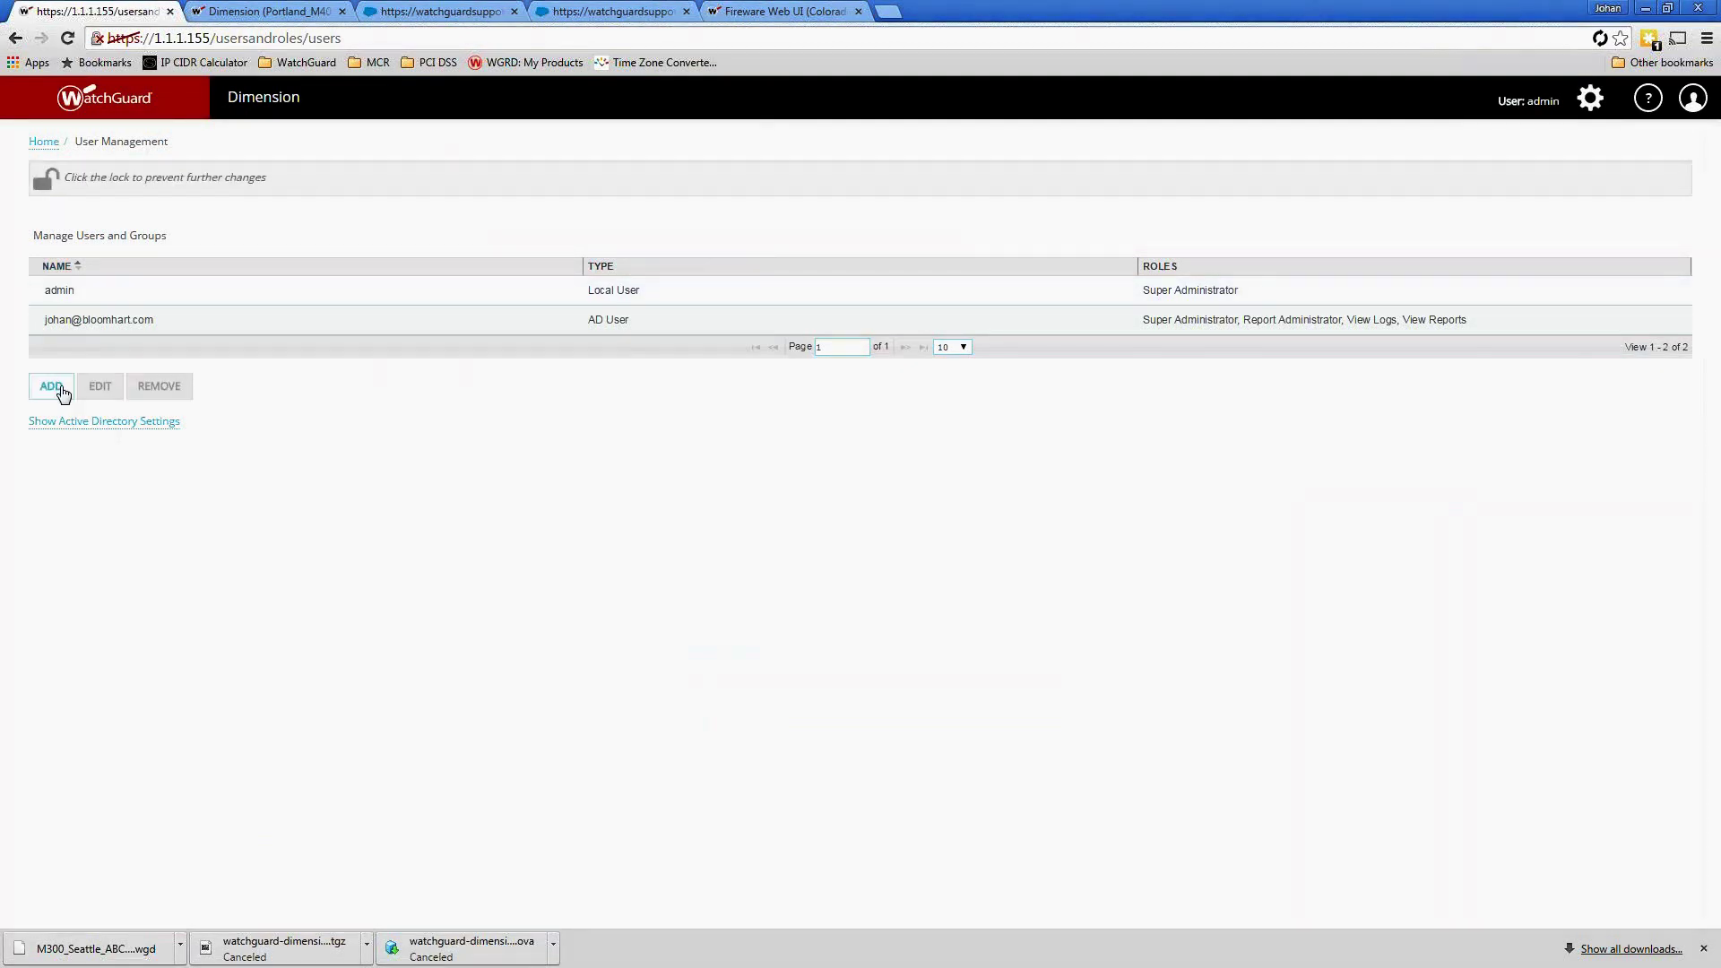
pyautogui.click(51, 383)
pyautogui.click(874, 301)
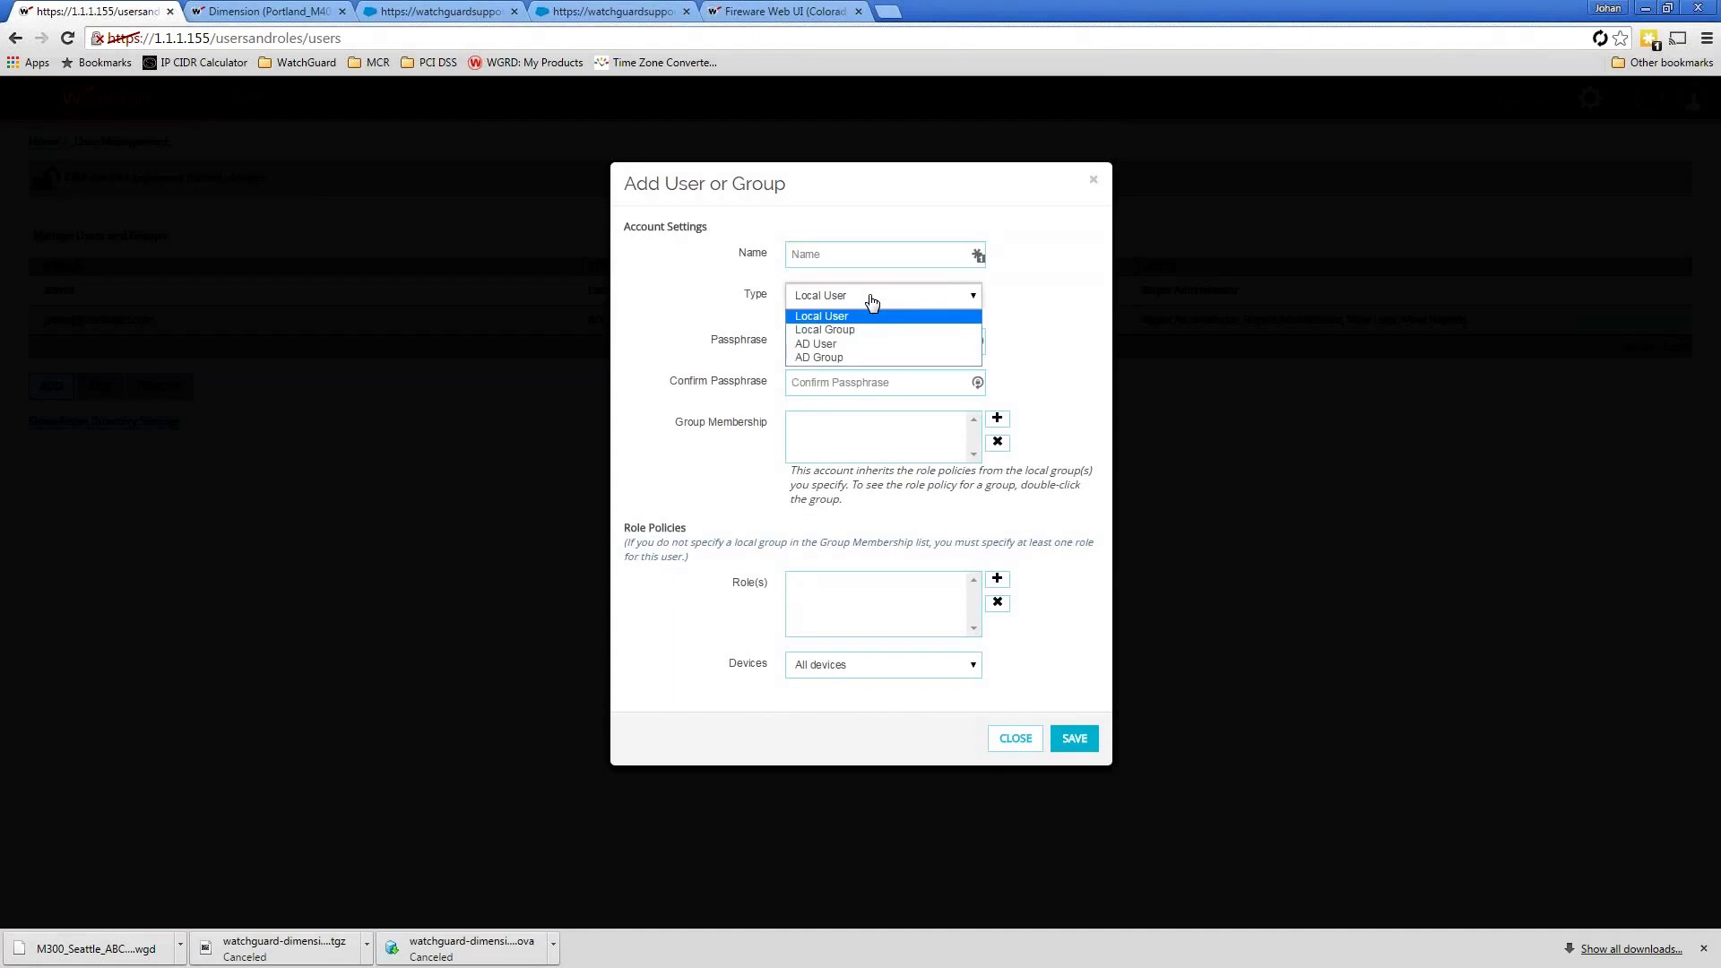
pyautogui.click(1013, 345)
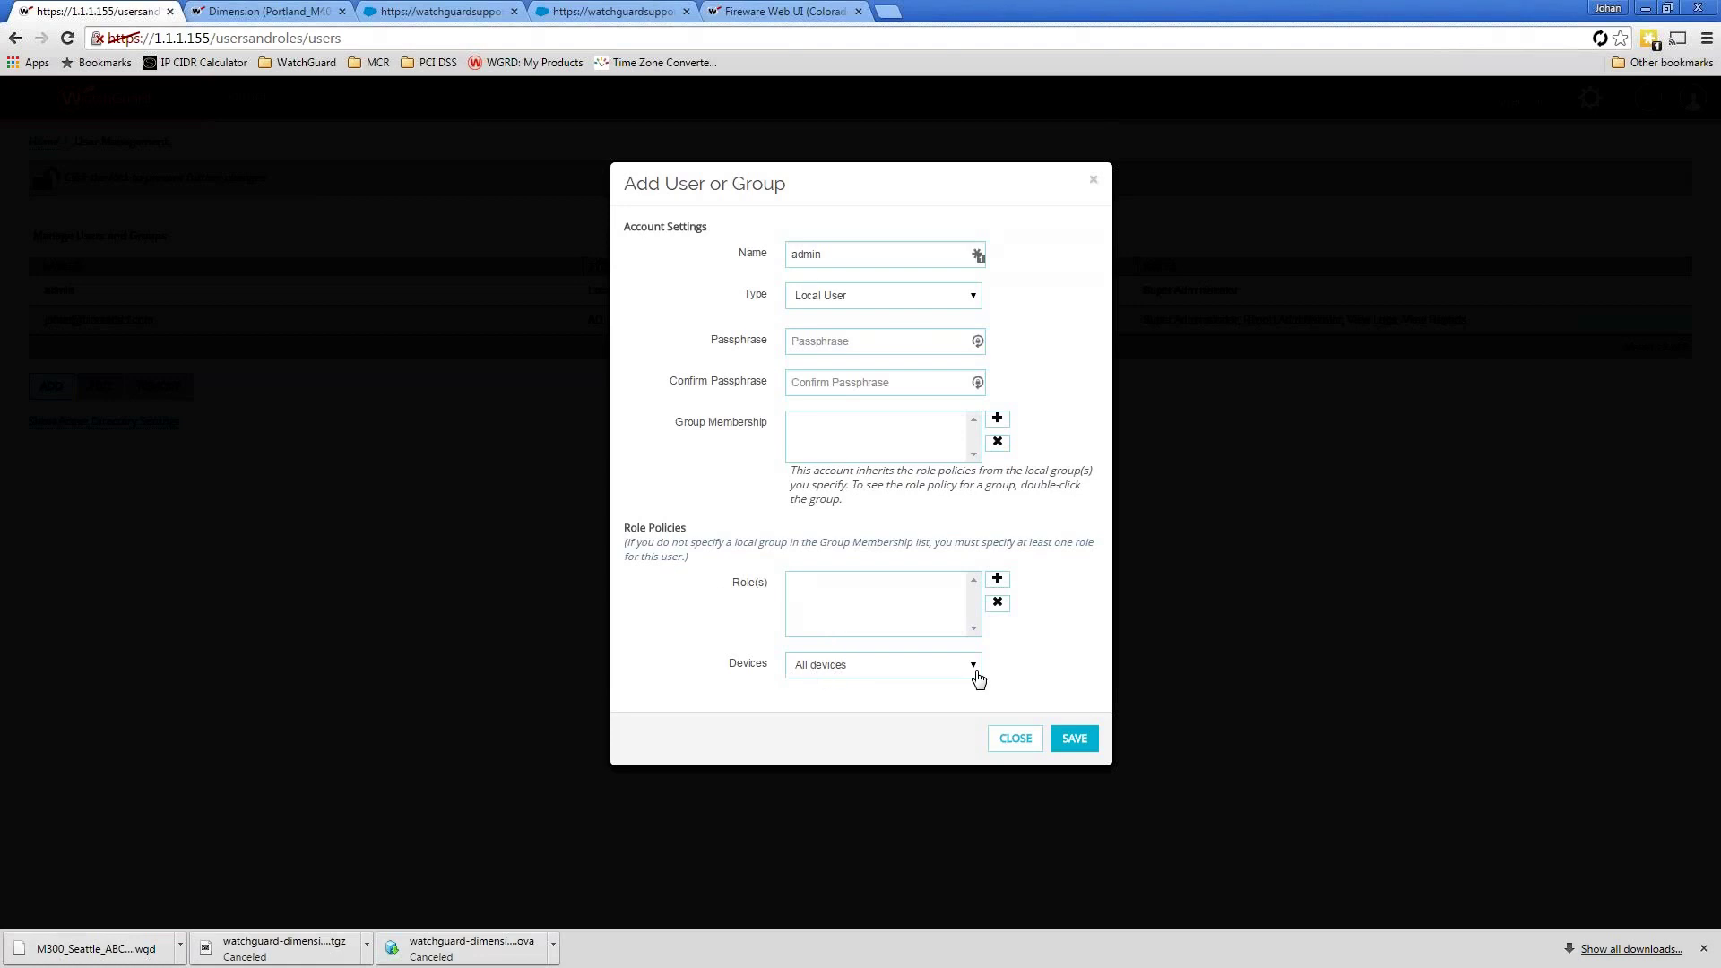
pyautogui.click(1014, 737)
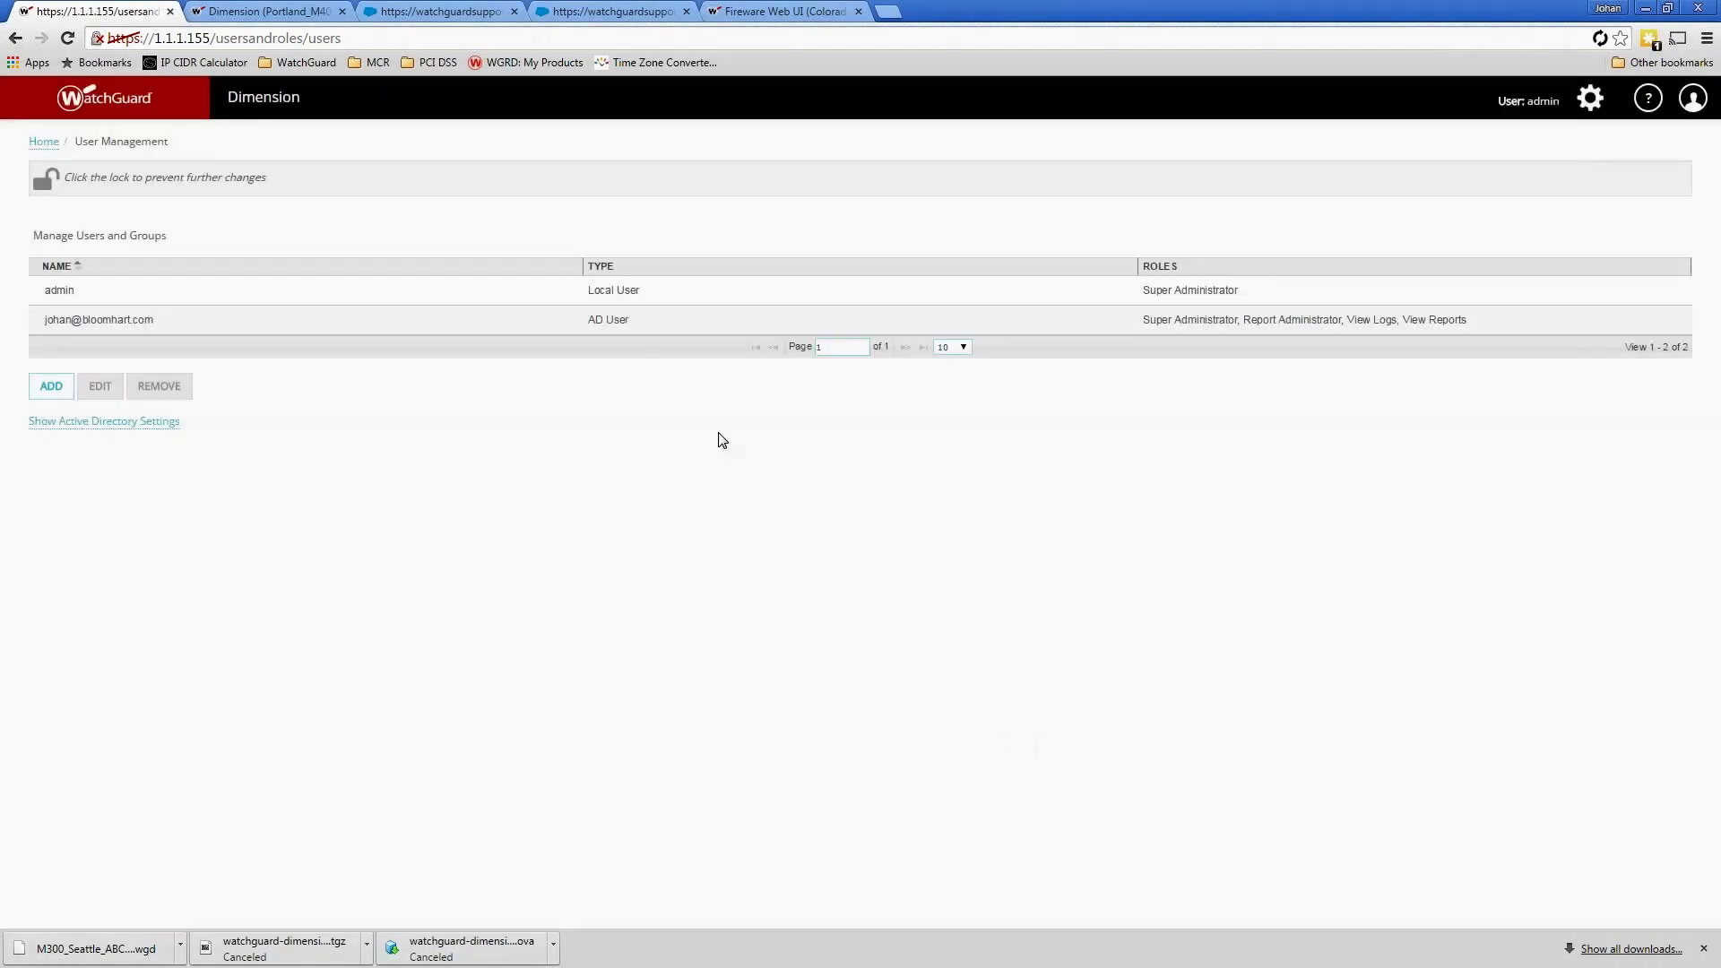
# Switch to the already open Fireware Web UI session for Portland_M400
pyautogui.click(217, 13)
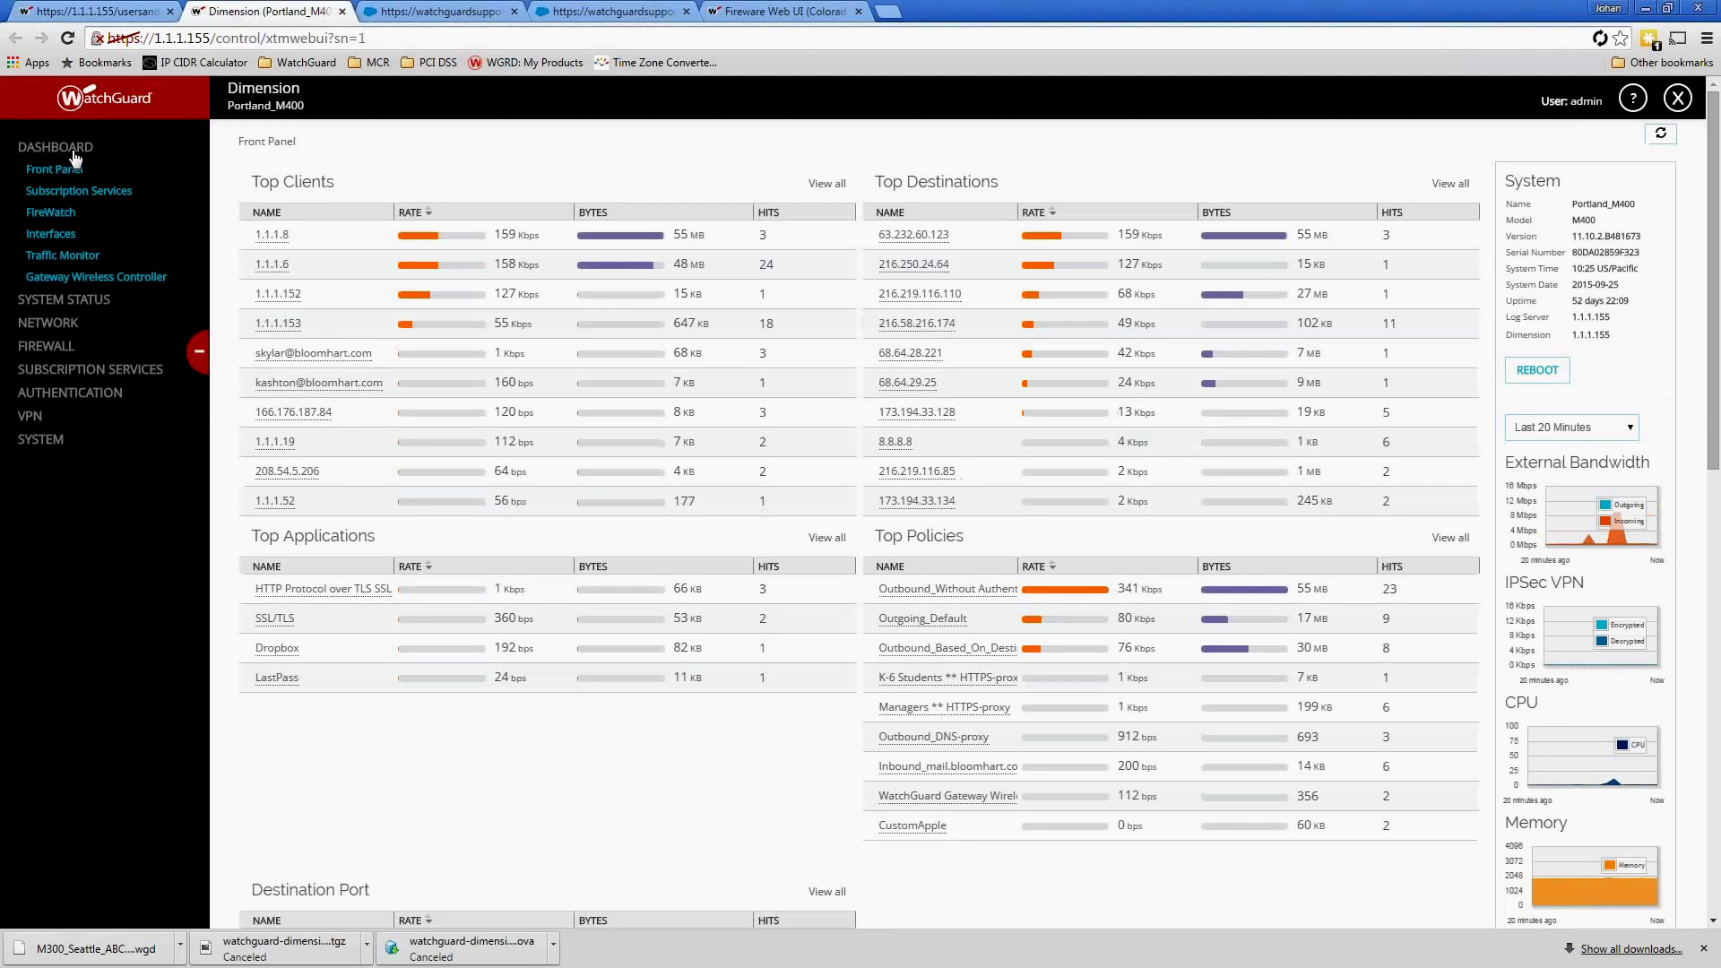